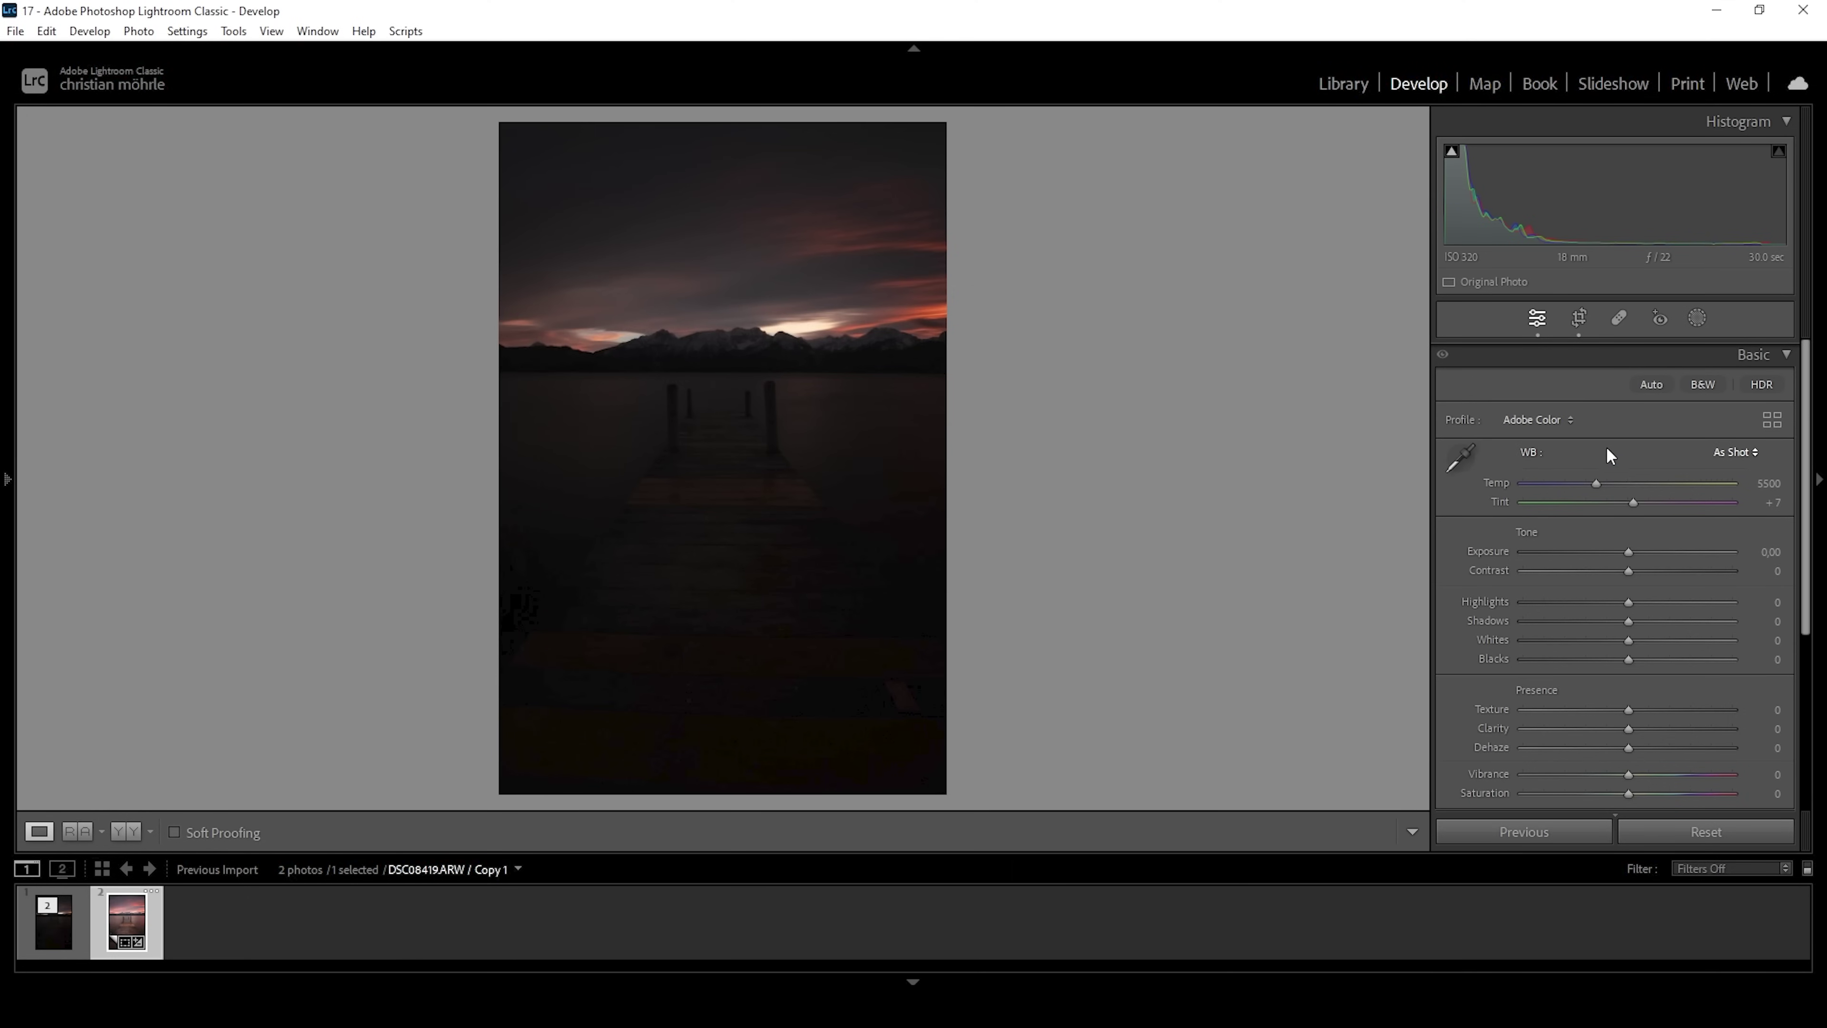
Compare the Adobe Landscape and Adobe Neutral profiles, then keep Adobe Landscape.
{"action": "left_click", "coordinate": [1570, 422]}
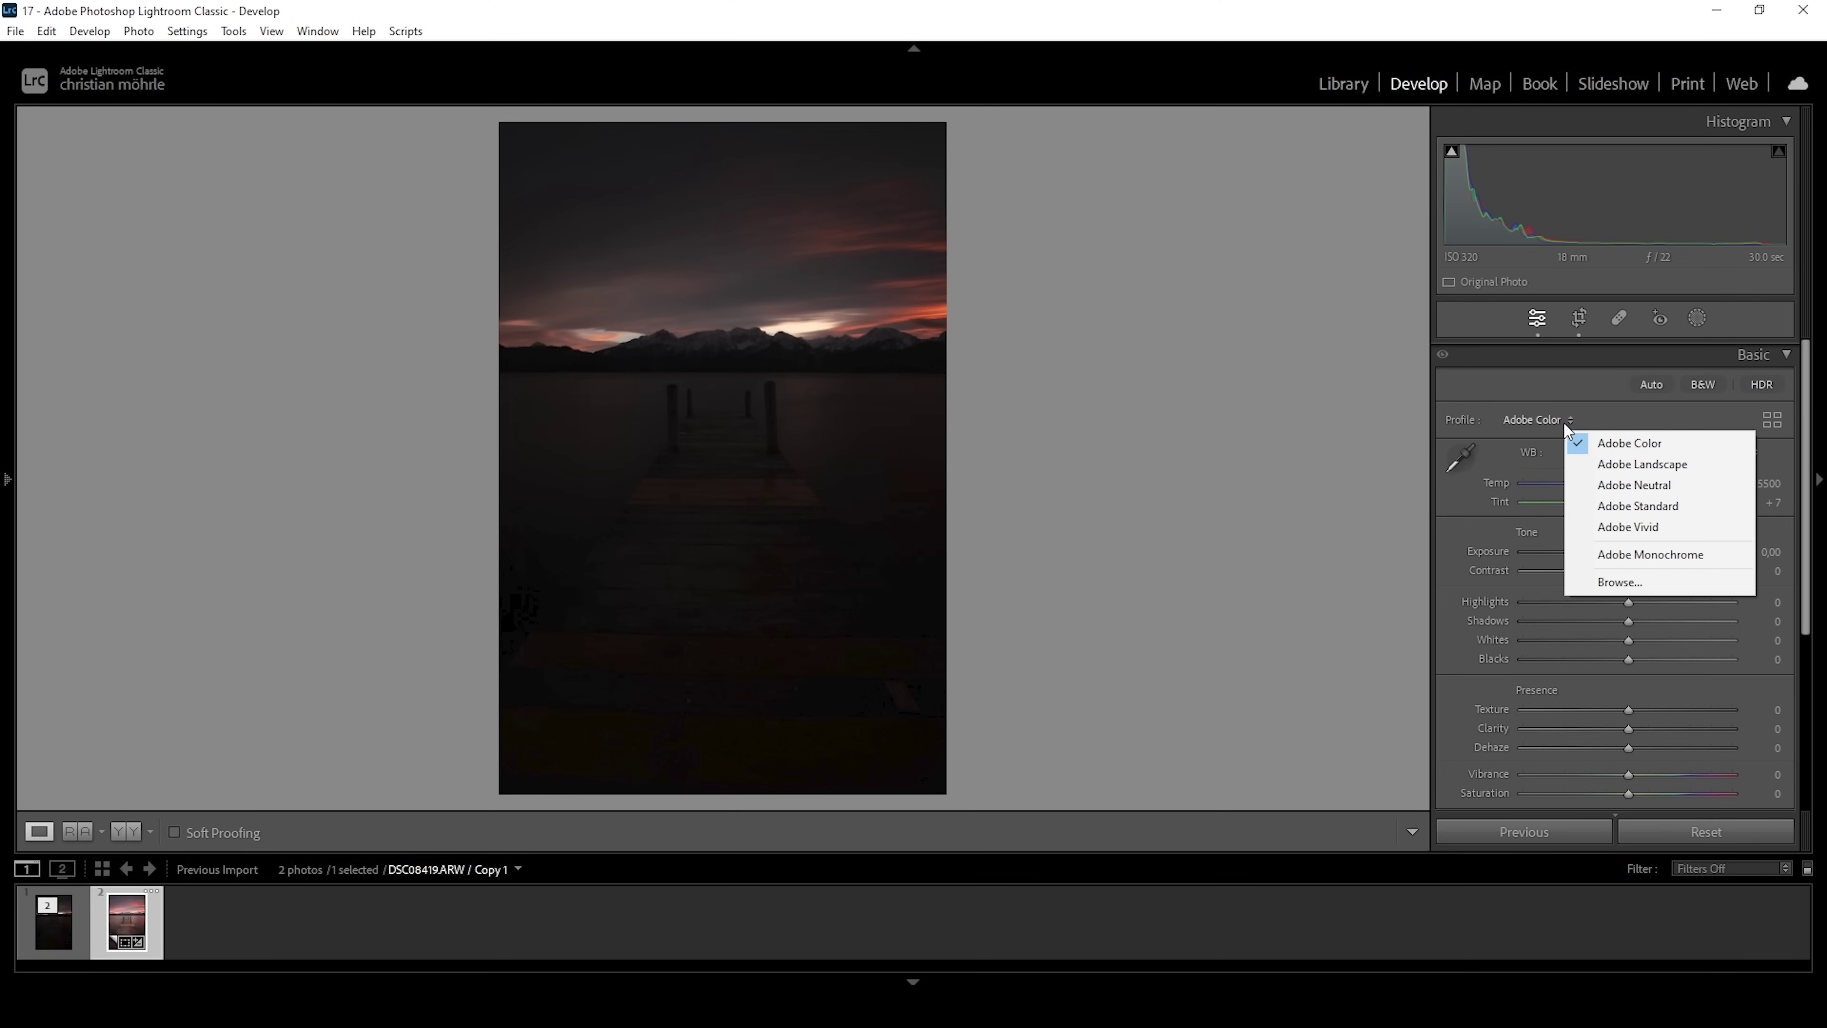
{"action": "left_click", "coordinate": [1619, 468]}
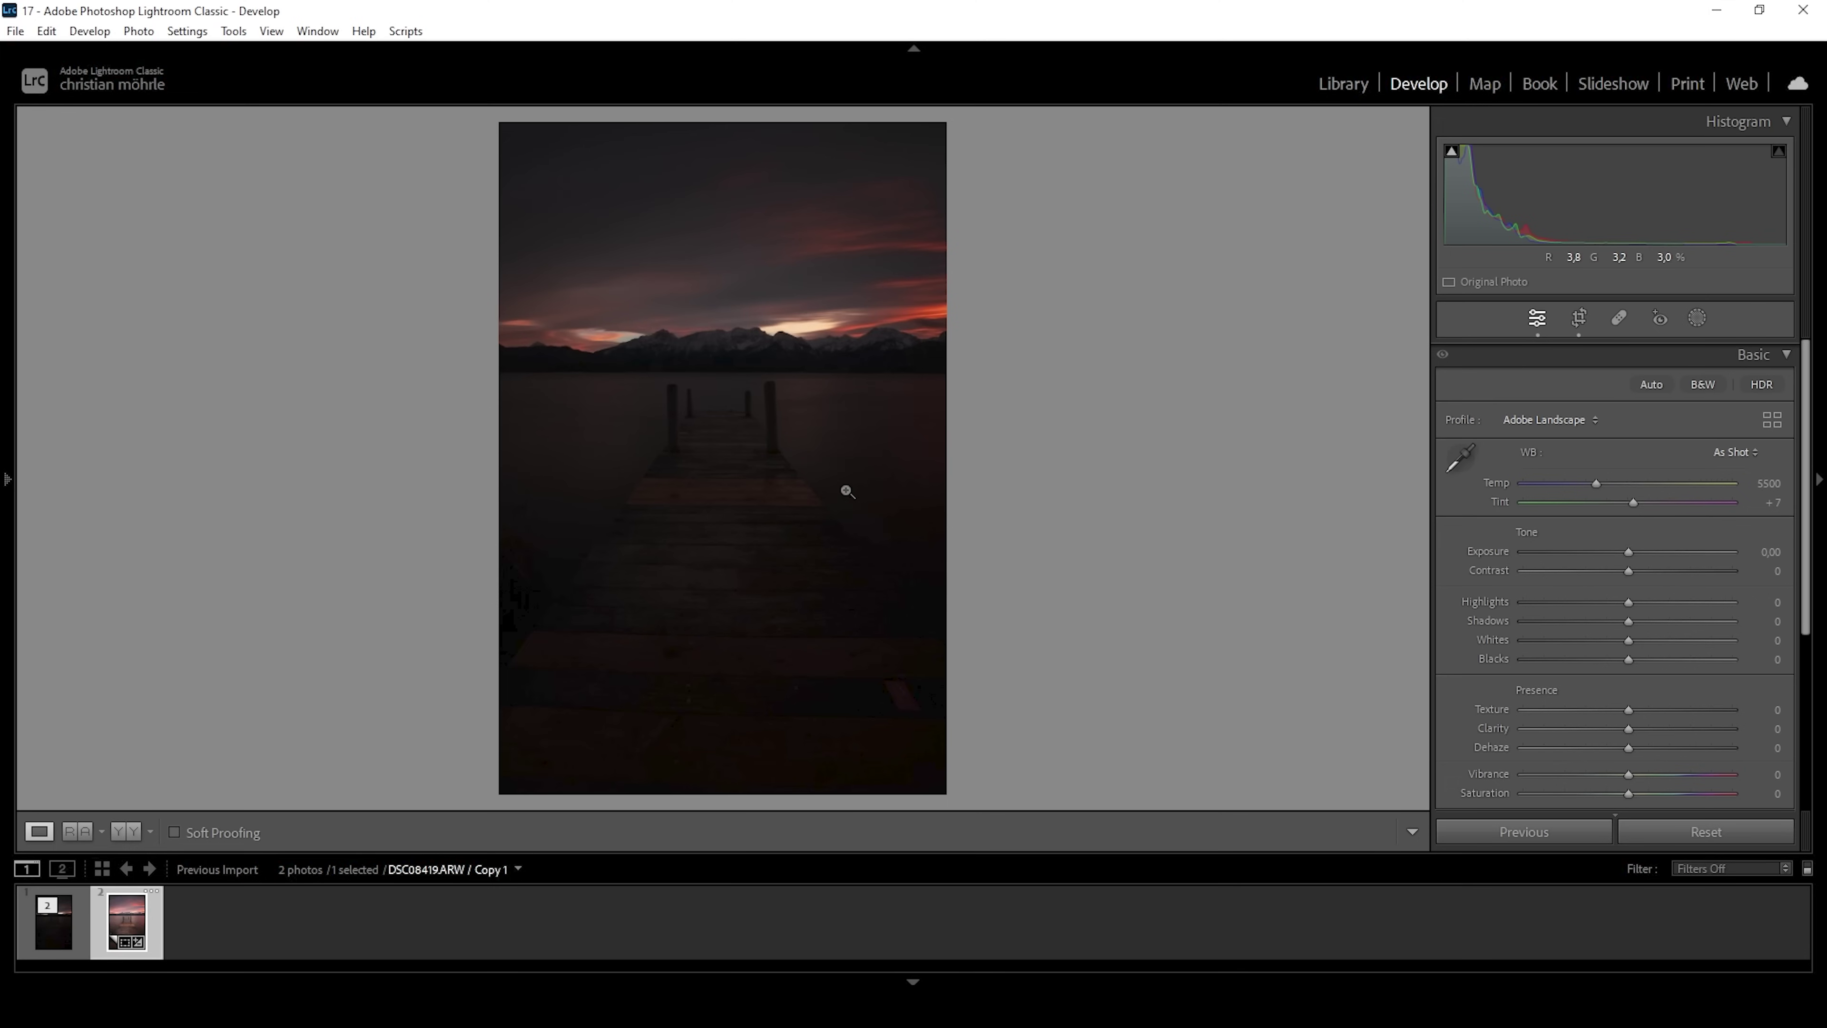
{"action": "left_click", "coordinate": [1568, 416]}
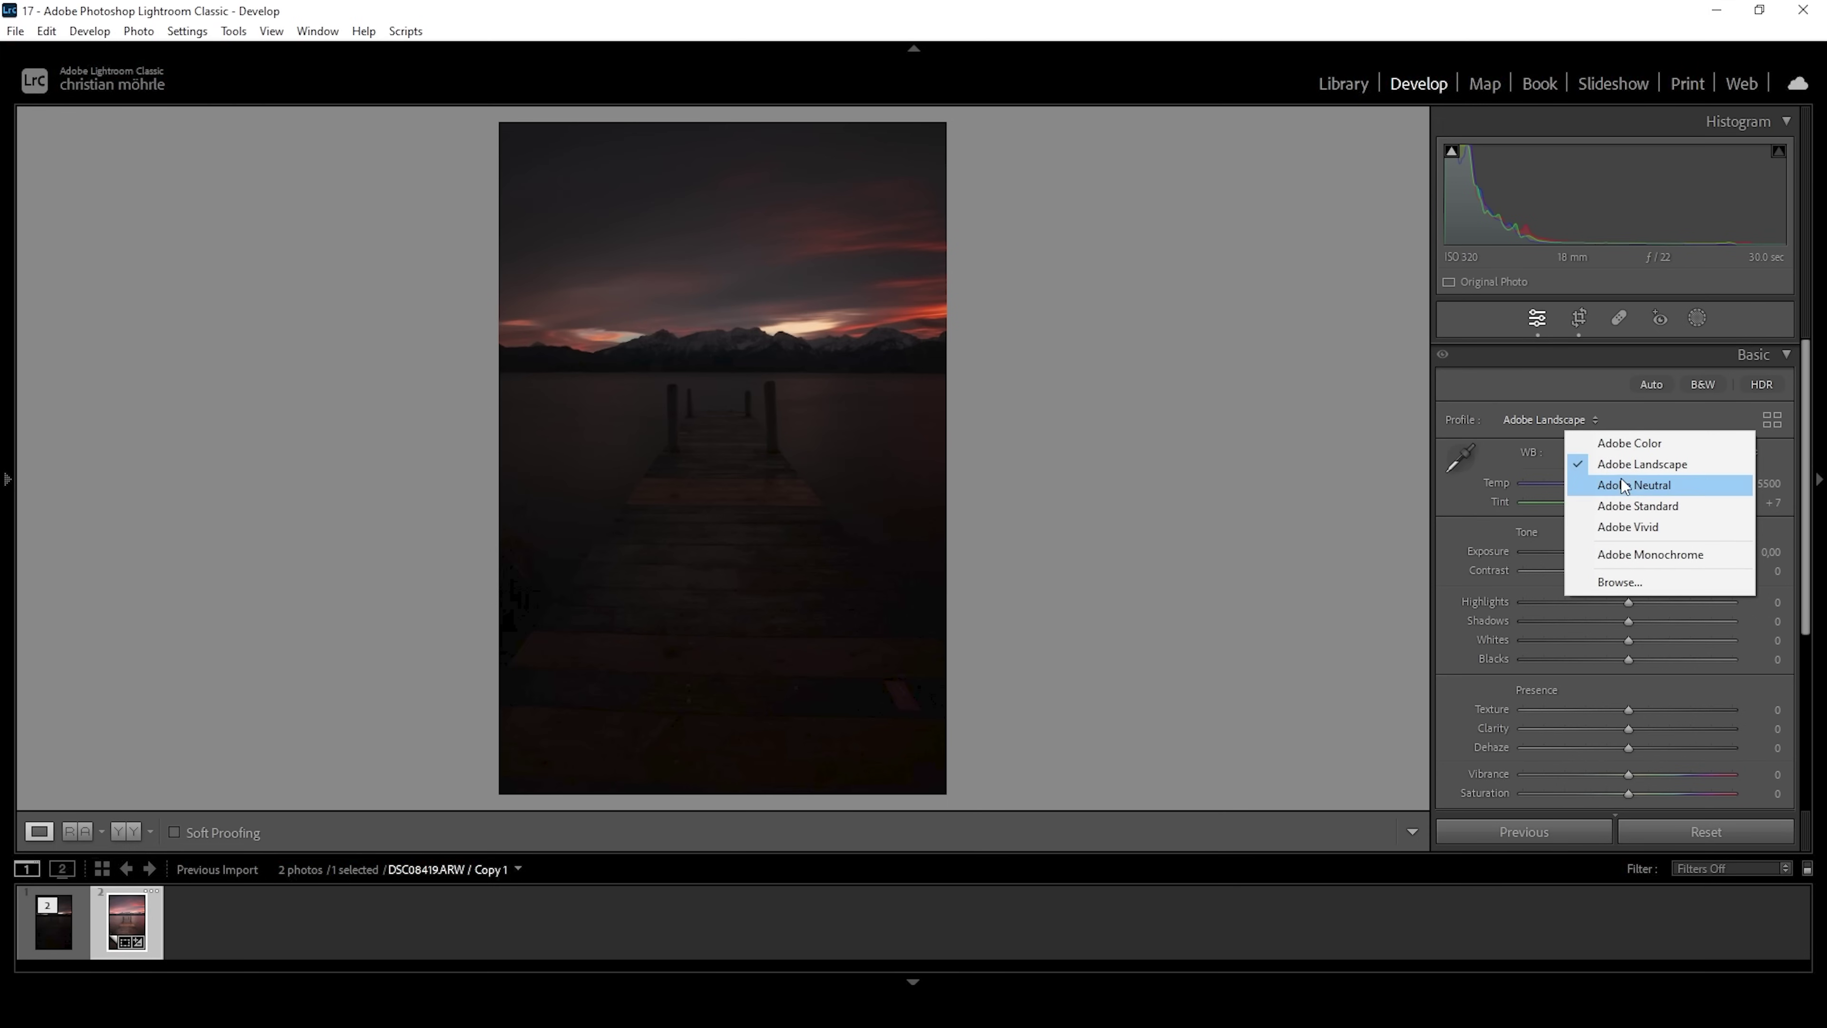
{"action": "left_click", "coordinate": [1634, 483]}
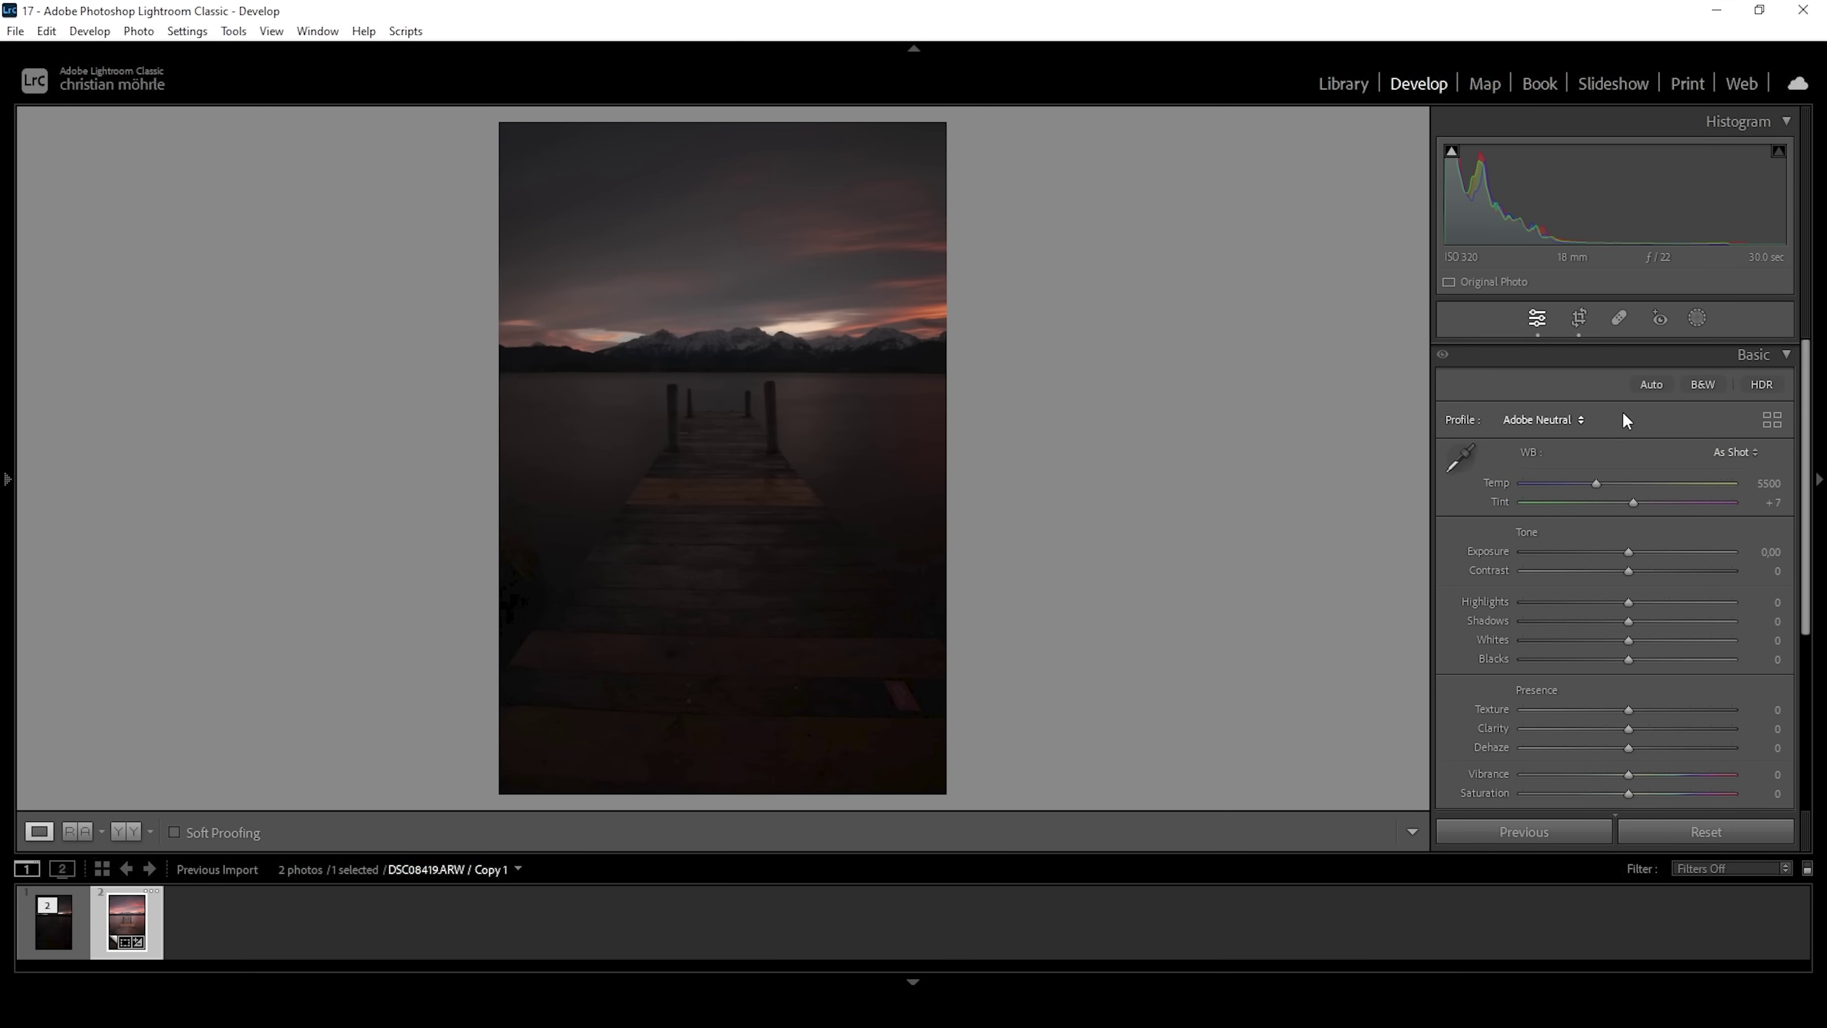
{"action": "left_click", "coordinate": [1567, 420]}
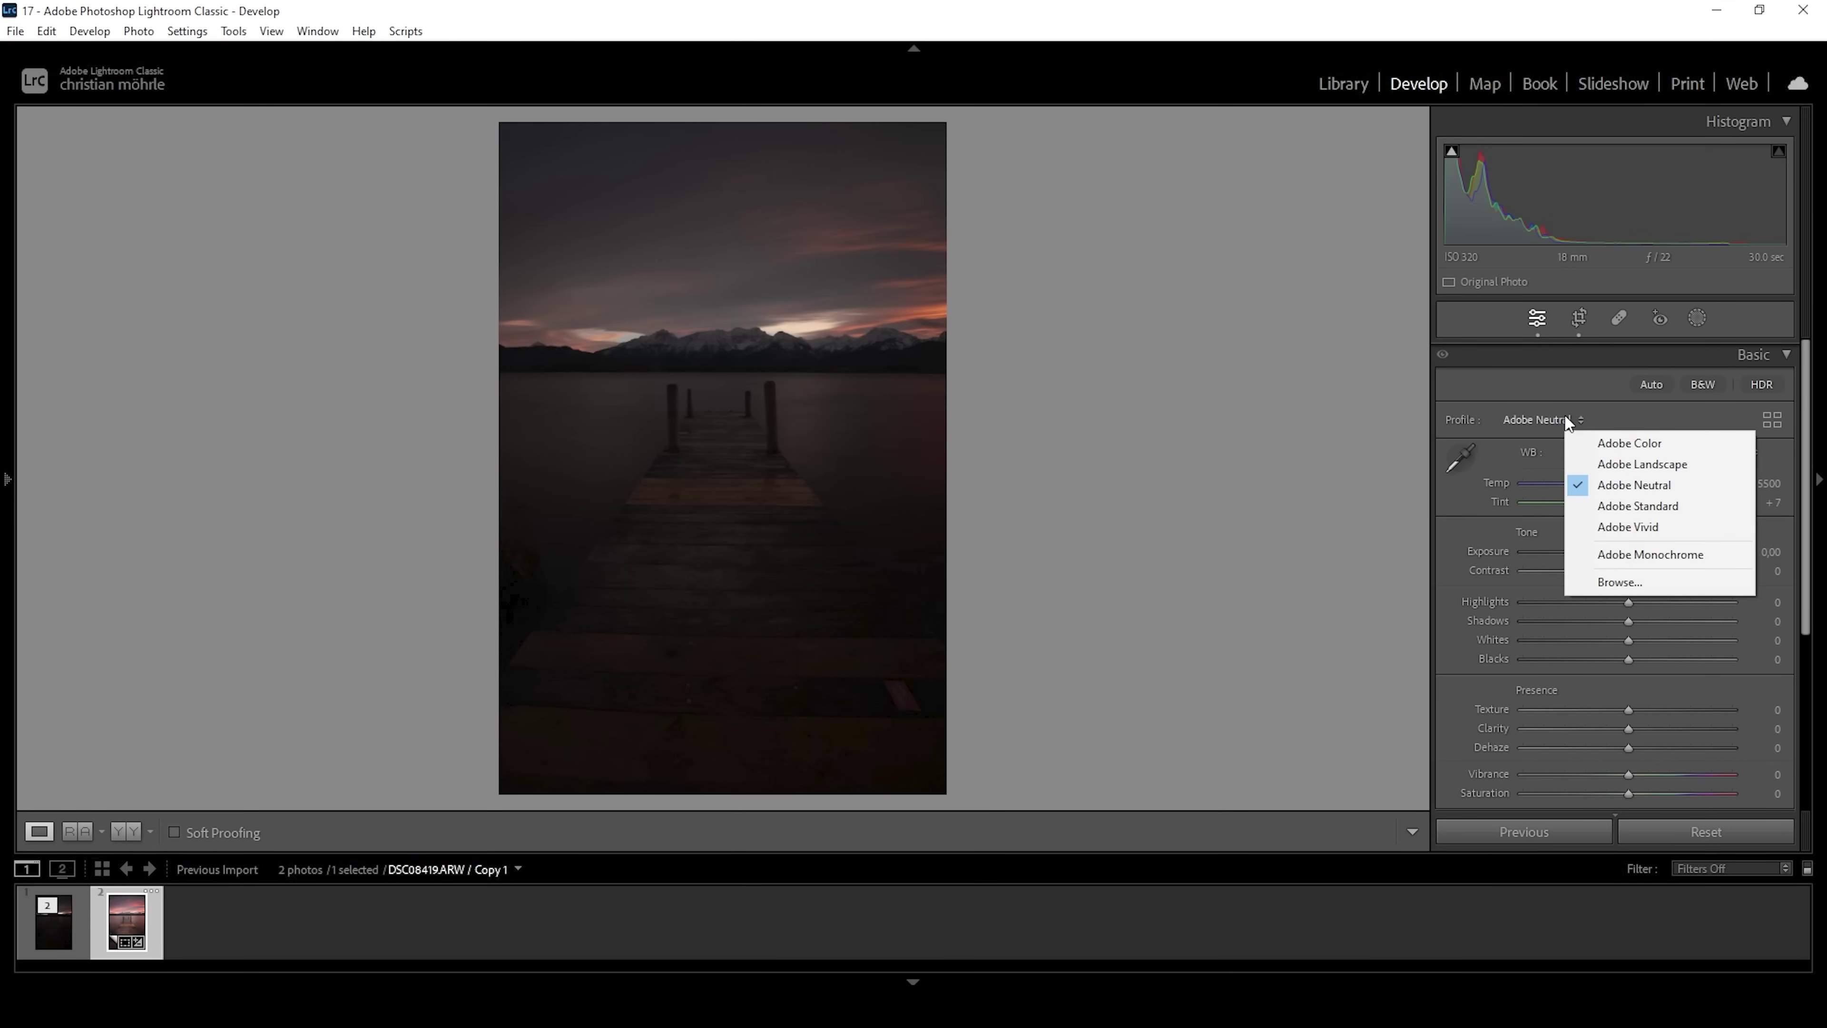
{"action": "left_click", "coordinate": [1622, 464]}
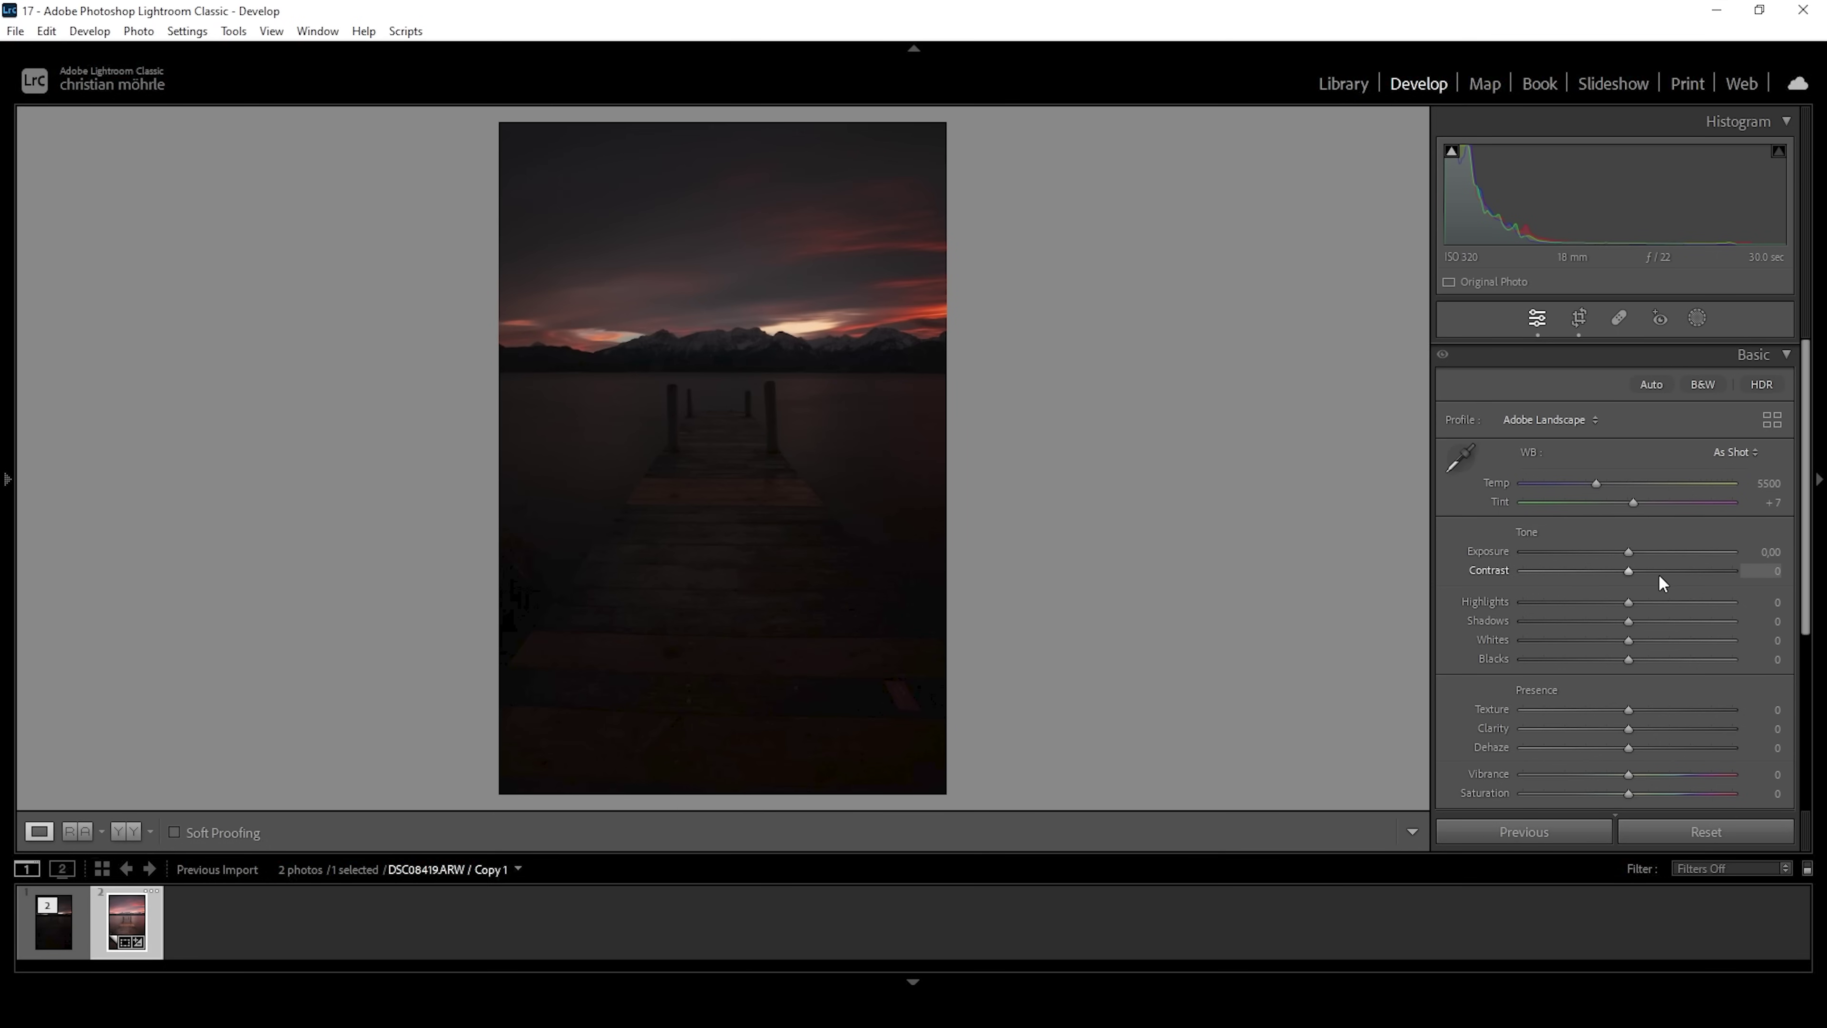
Raise Exposure to +2,95 to reveal the jetty planks and lake.
{"action": "left_click_drag", "start_coordinate": [1631, 550], "coordinate": [1693, 561]}
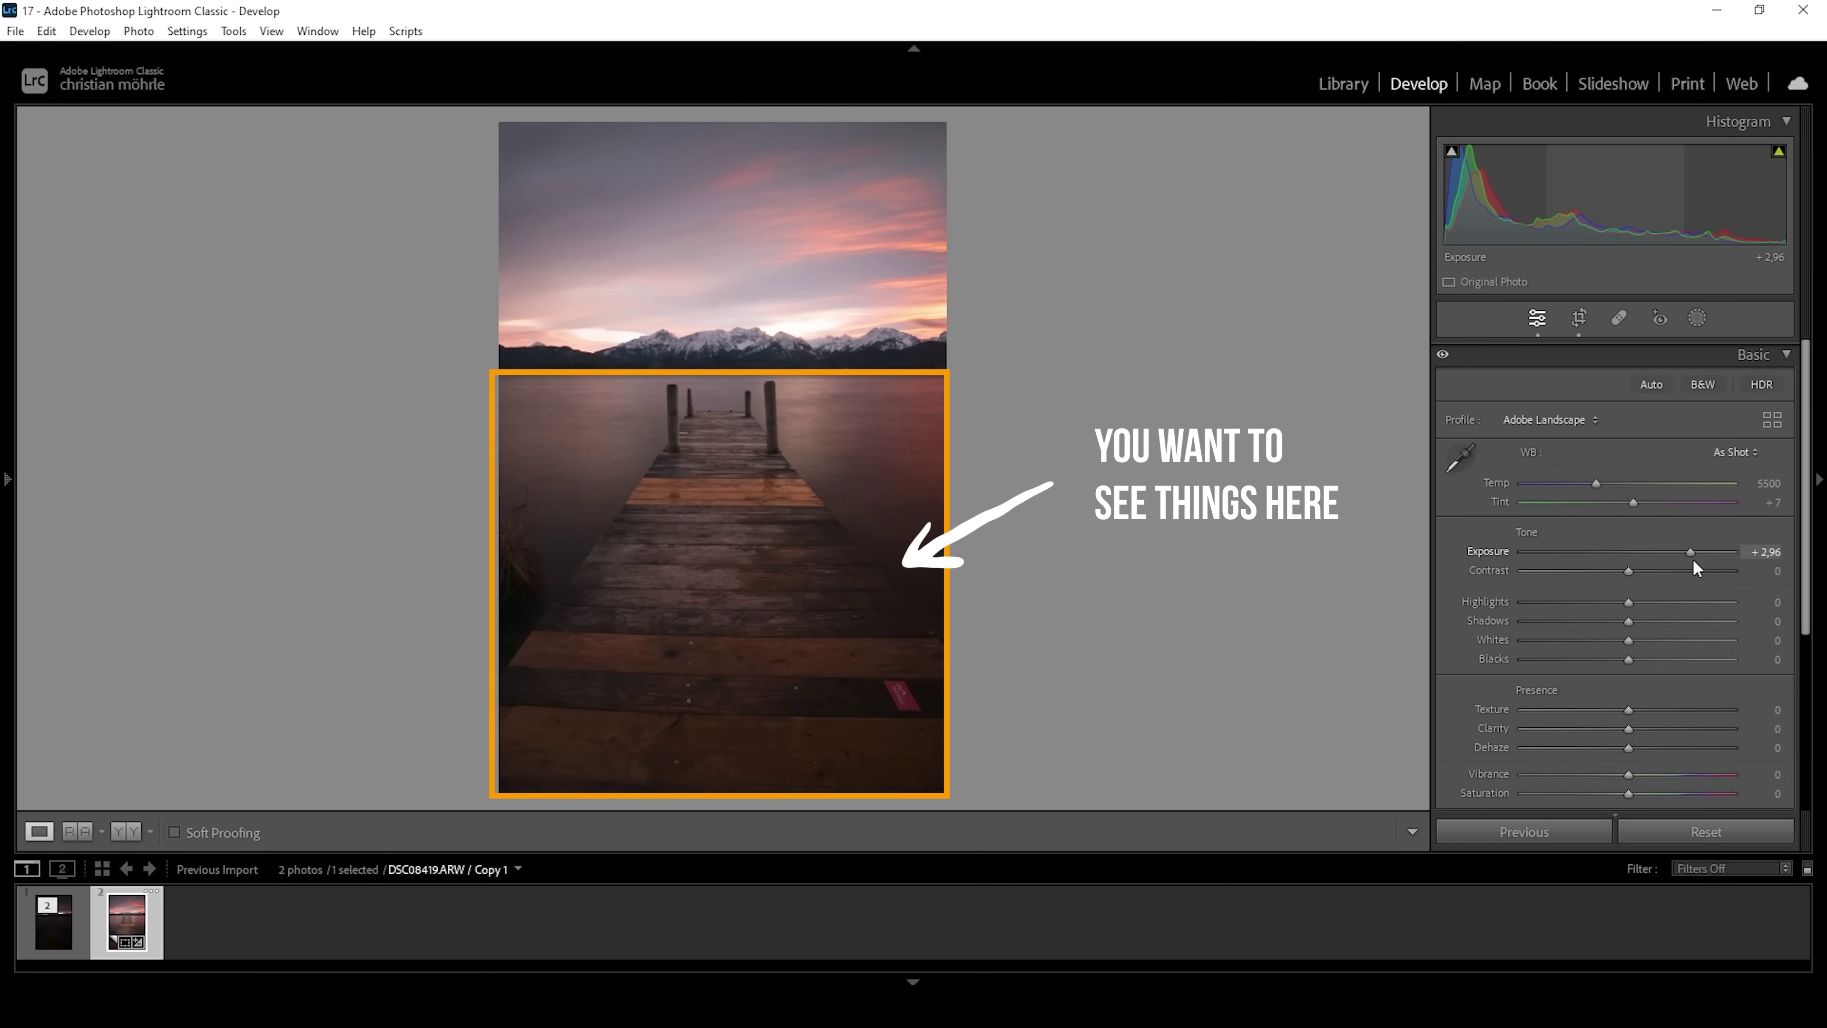
{"action": "left_click_drag", "start_coordinate": [1692, 561], "coordinate": [1691, 563]}
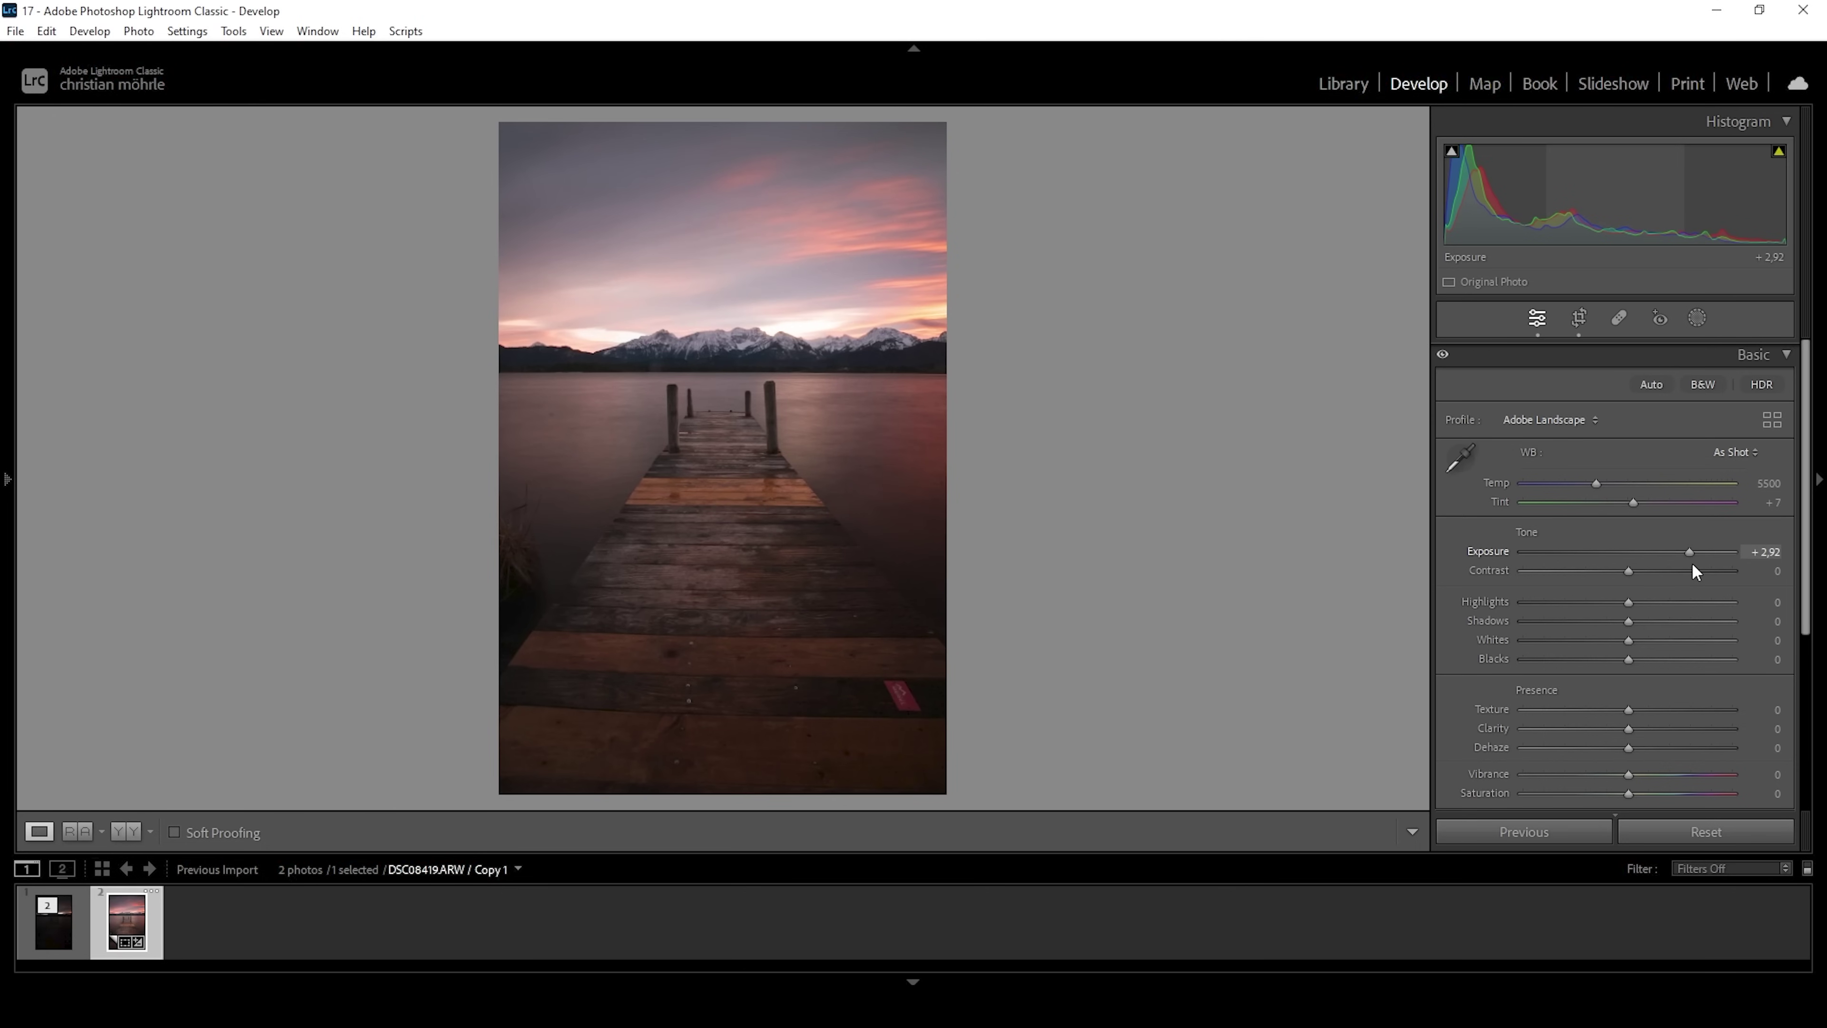
{"action": "left_click_drag", "start_coordinate": [1746, 550], "coordinate": [1742, 559]}
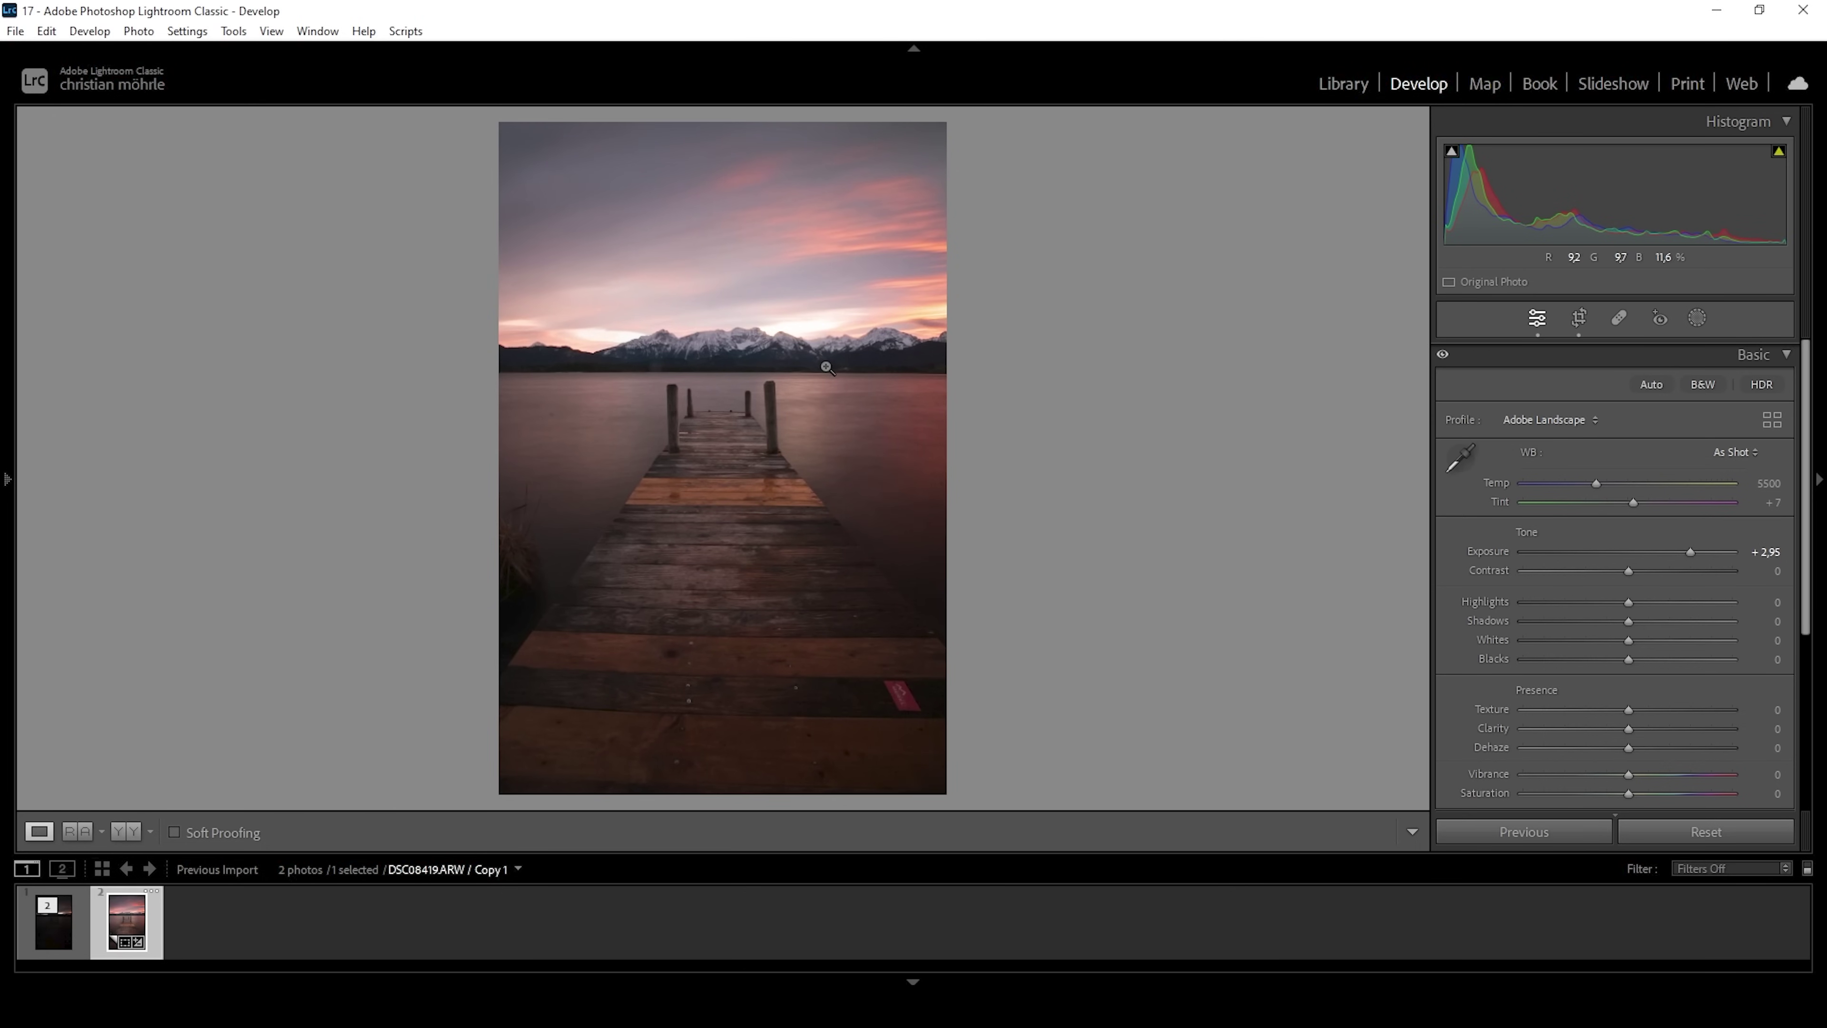
Zoom into the dark shoreline to check noise, then return to the whole-photo view.
{"action": "left_click", "coordinate": [899, 372]}
{"action": "scroll", "coordinate": [787, 420], "scroll_direction": "down", "scroll_amount": 5}
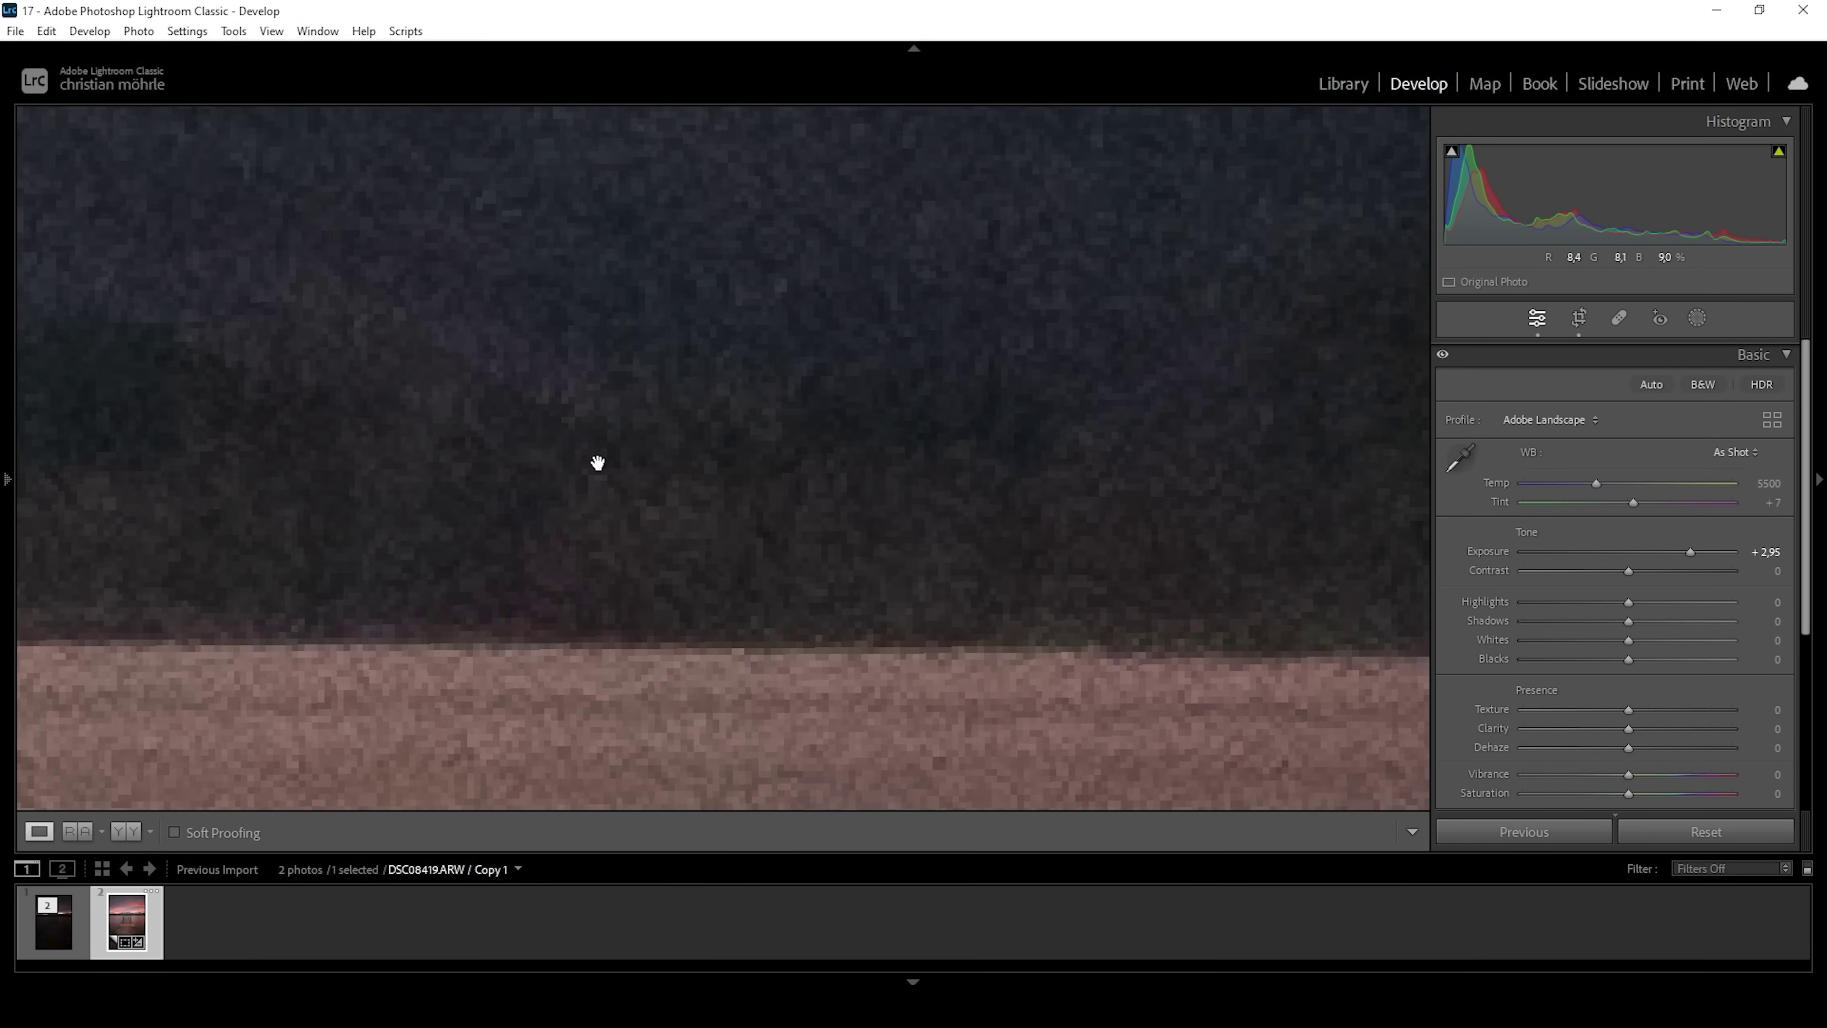
{"action": "scroll", "coordinate": [1174, 432], "scroll_direction": "left", "scroll_amount": 3}
{"action": "scroll", "coordinate": [1235, 501], "scroll_direction": "up", "scroll_amount": 10}
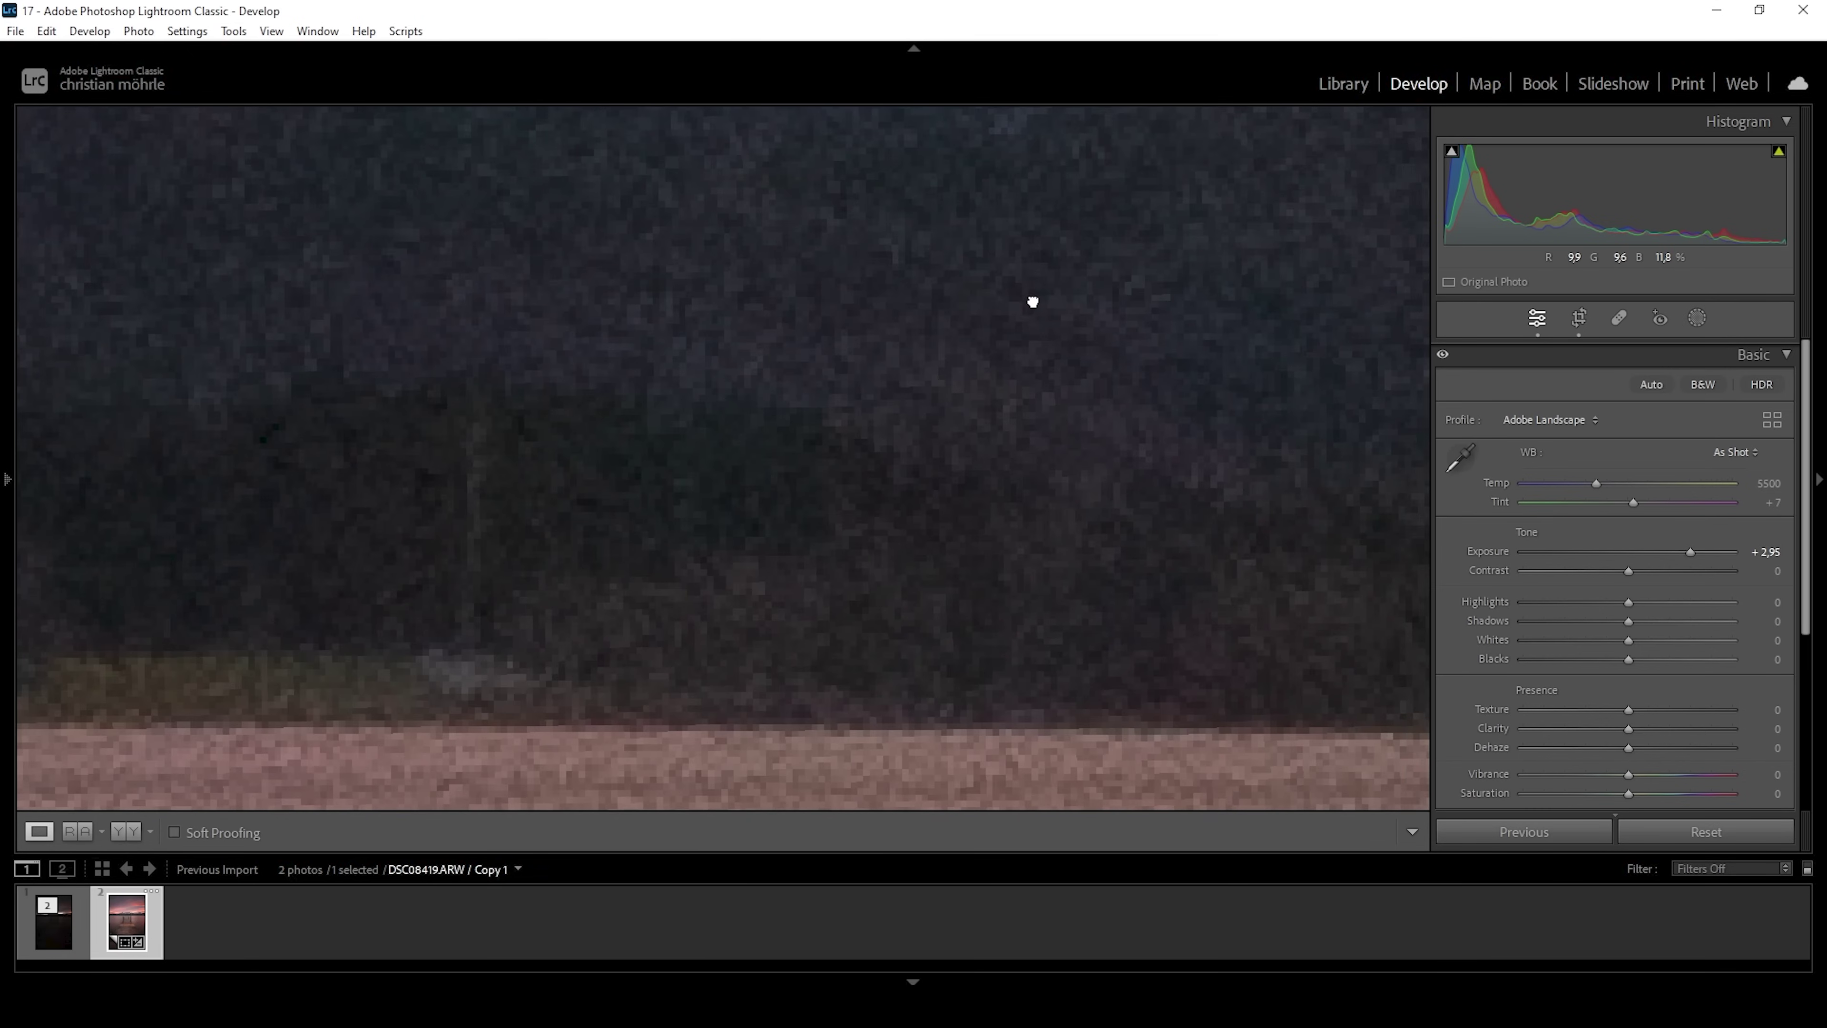
{"action": "scroll", "coordinate": [964, 374], "scroll_direction": "up", "scroll_amount": 5}
{"action": "left_click", "coordinate": [957, 461]}
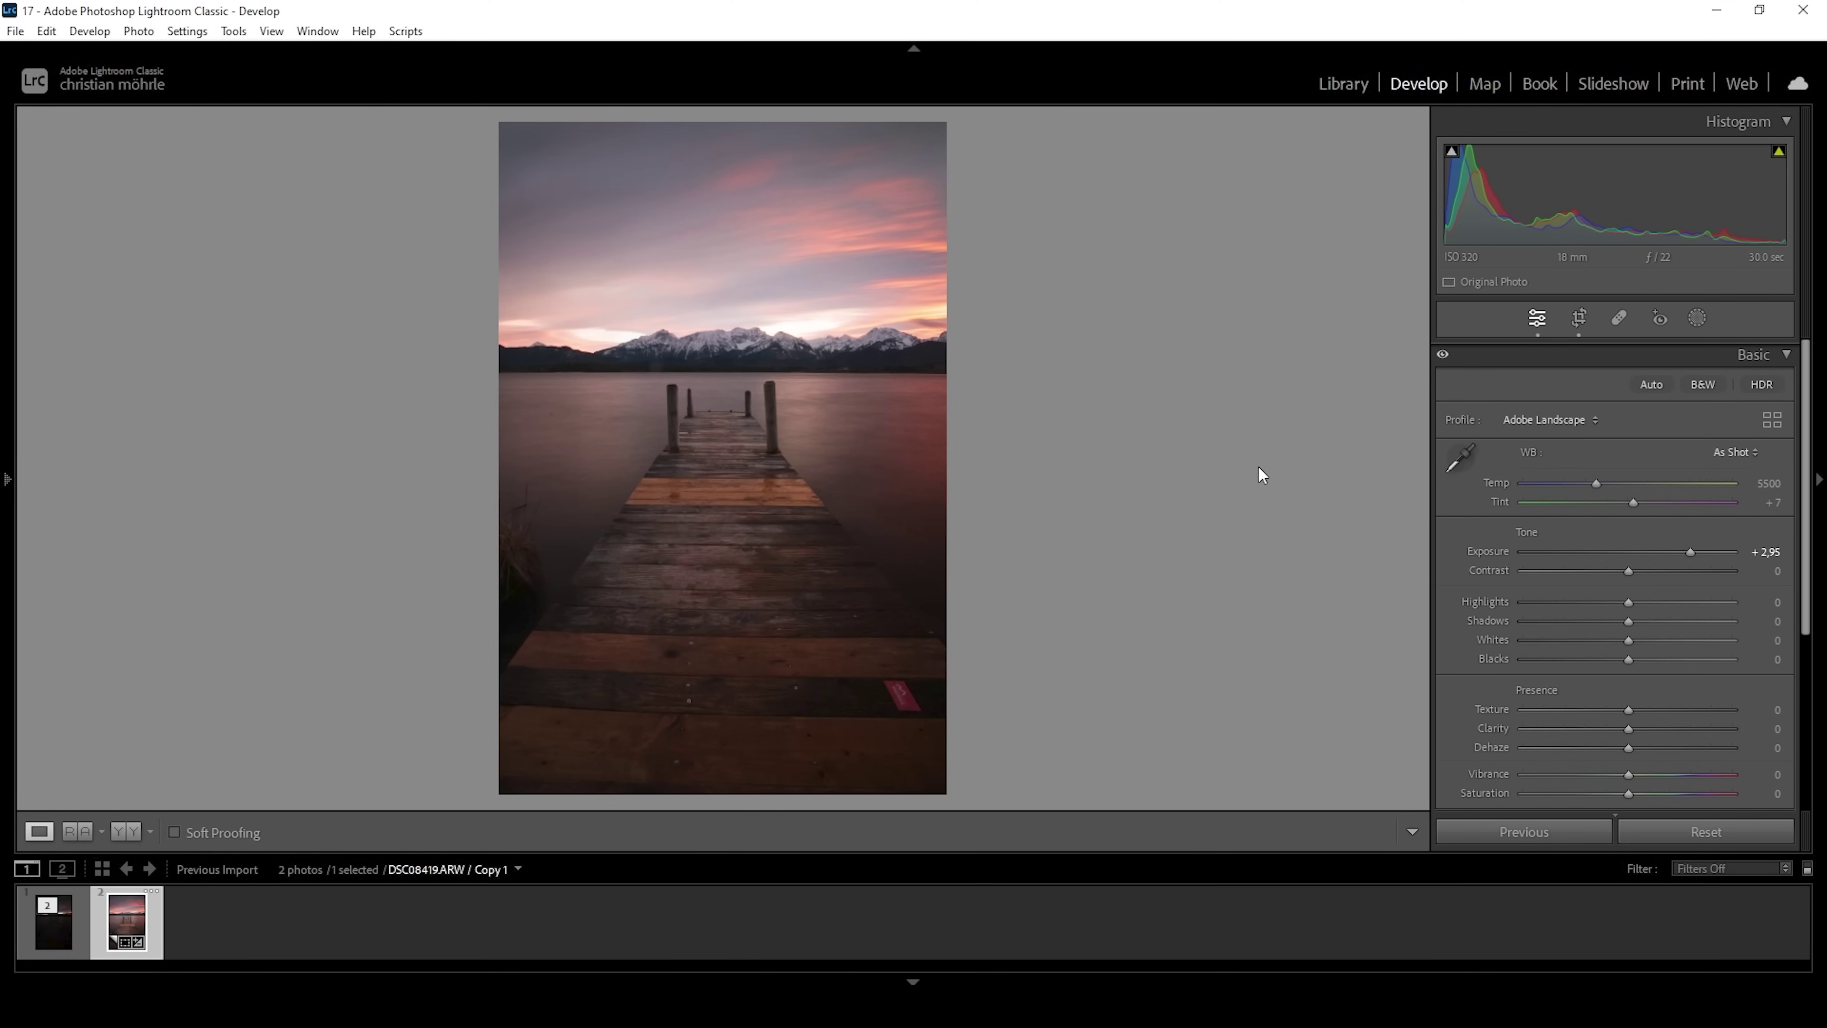
Set Highlights to −76, show shadow clipping, then set Shadows +33 and Blacks +40.
{"action": "left_click_drag", "start_coordinate": [1619, 598], "coordinate": [1543, 590]}
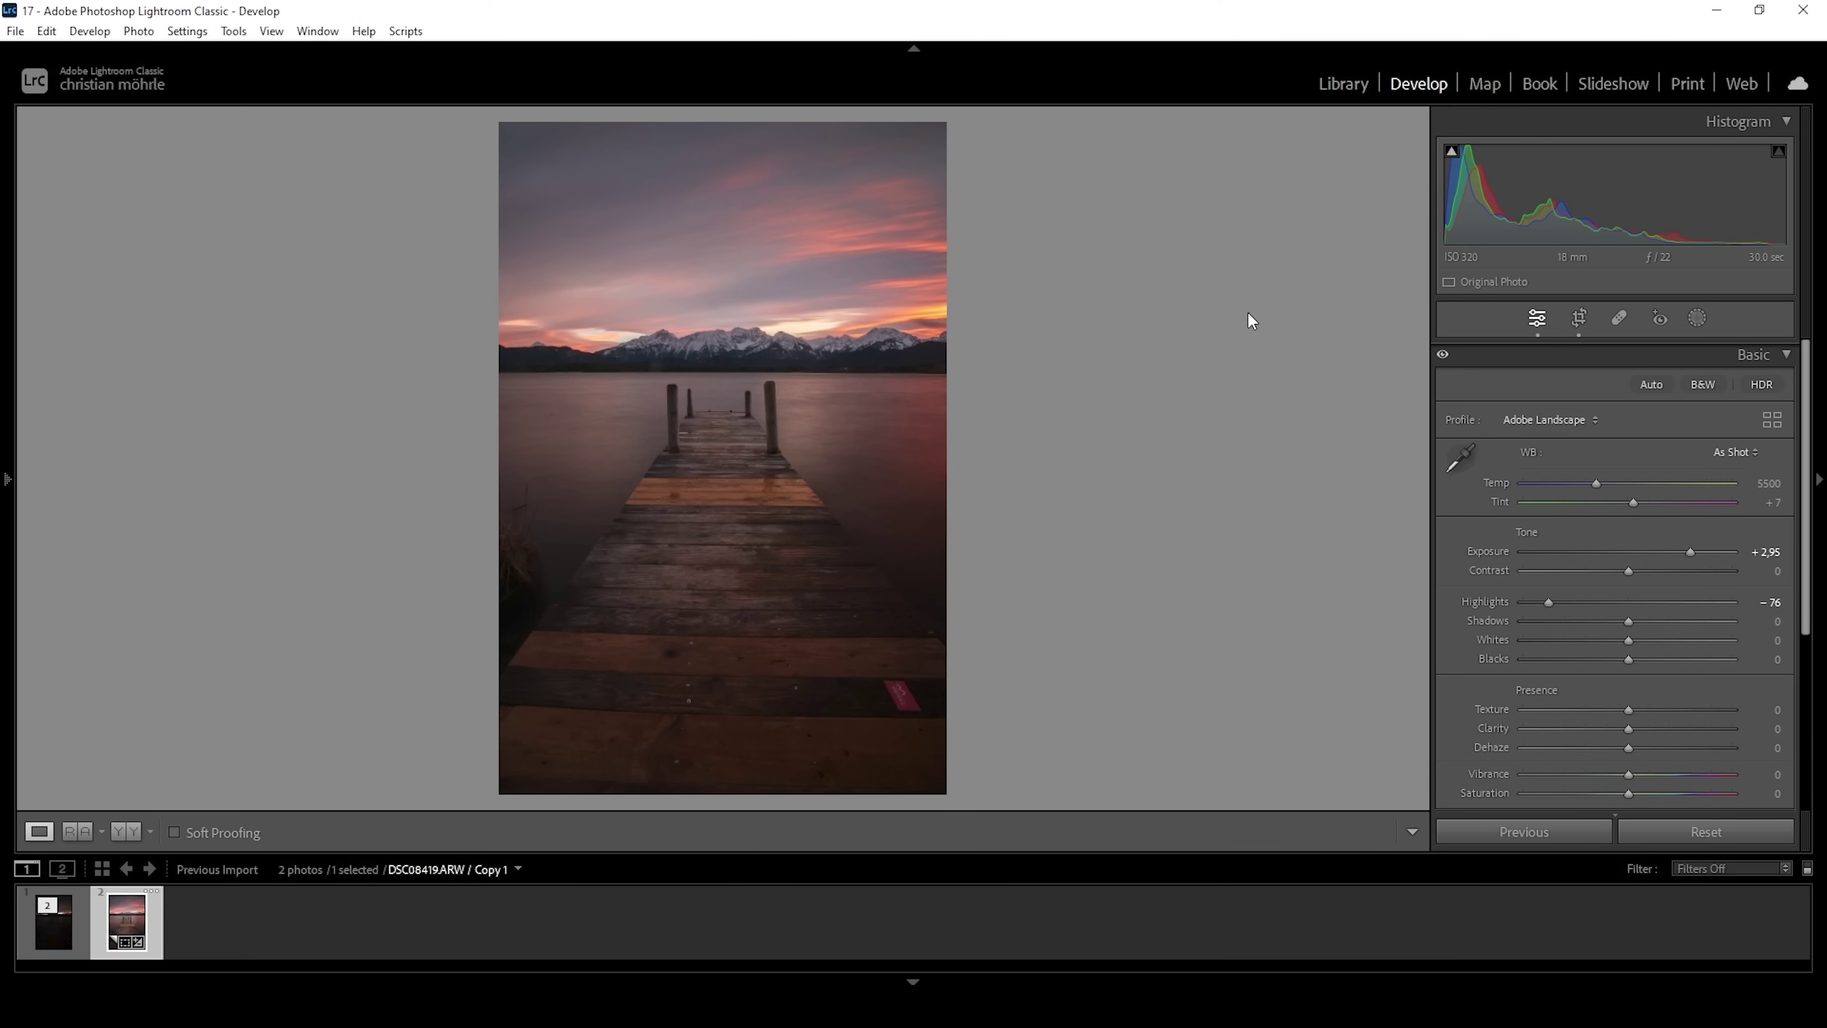
{"action": "left_click", "coordinate": [1455, 156]}
{"action": "left_click_drag", "start_coordinate": [1634, 624], "coordinate": [1670, 633]}
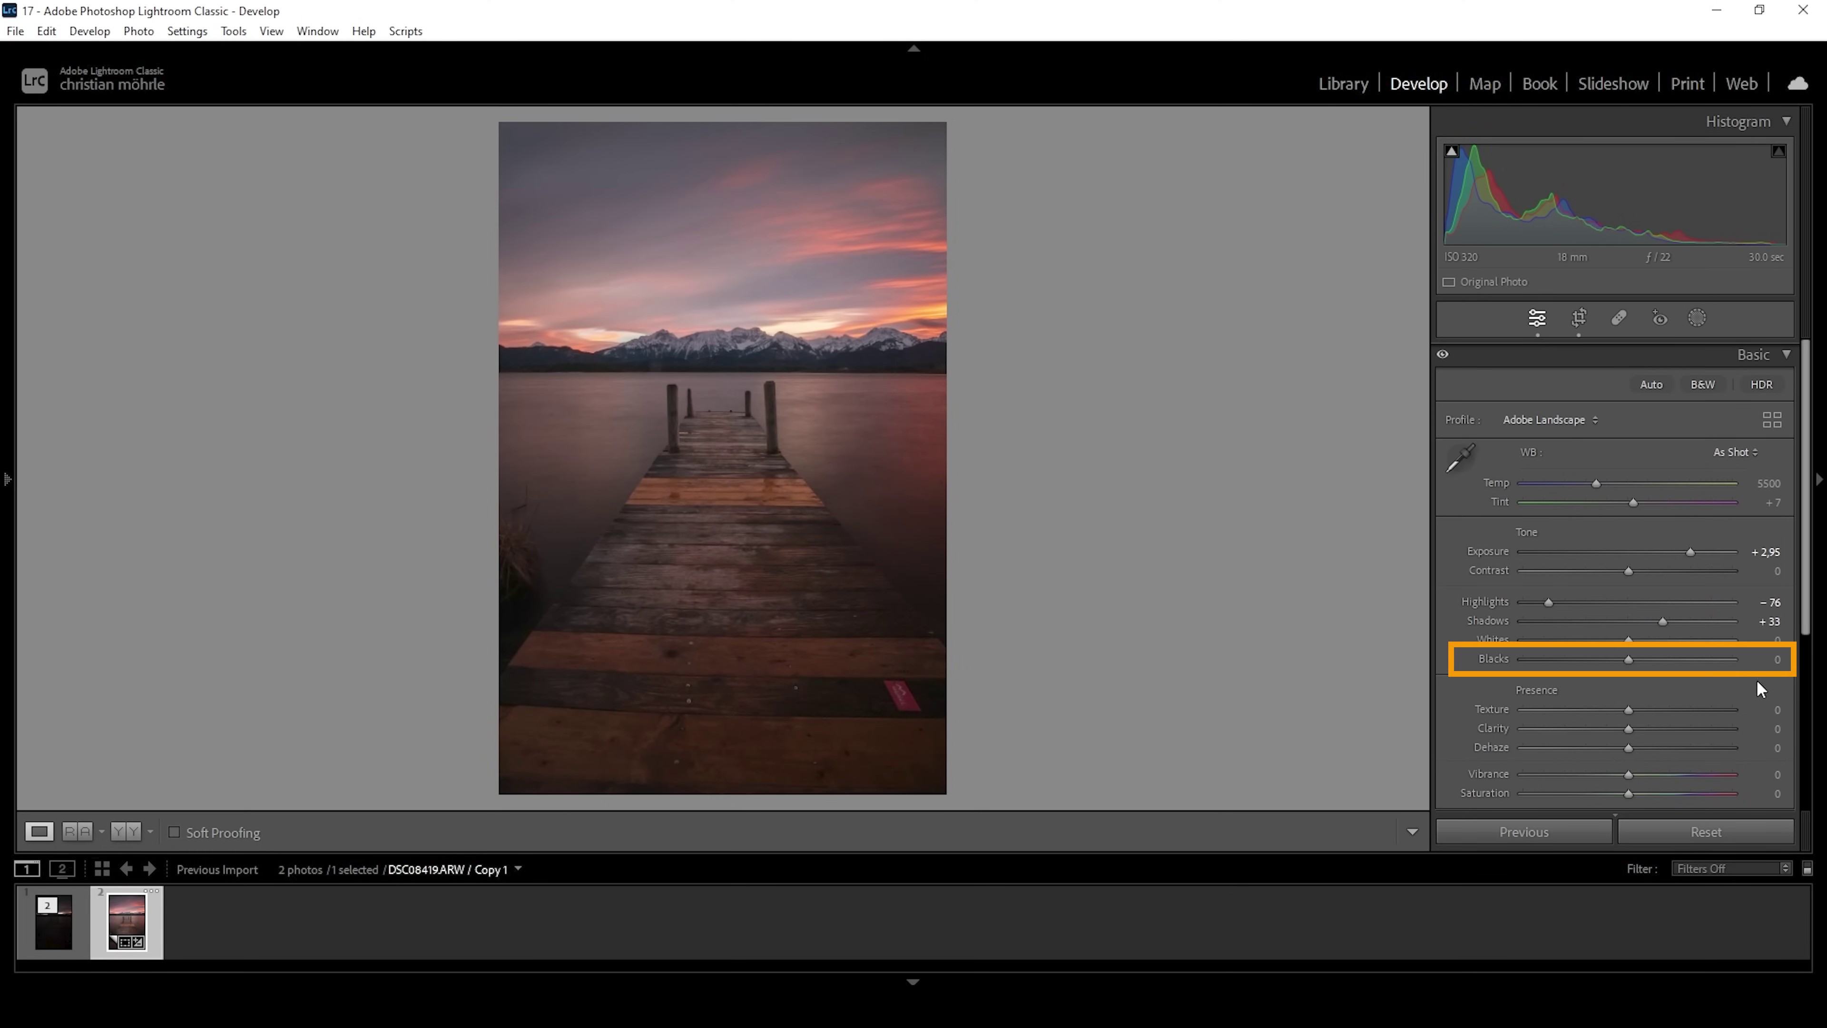
{"action": "left_click_drag", "start_coordinate": [1629, 660], "coordinate": [1680, 675]}
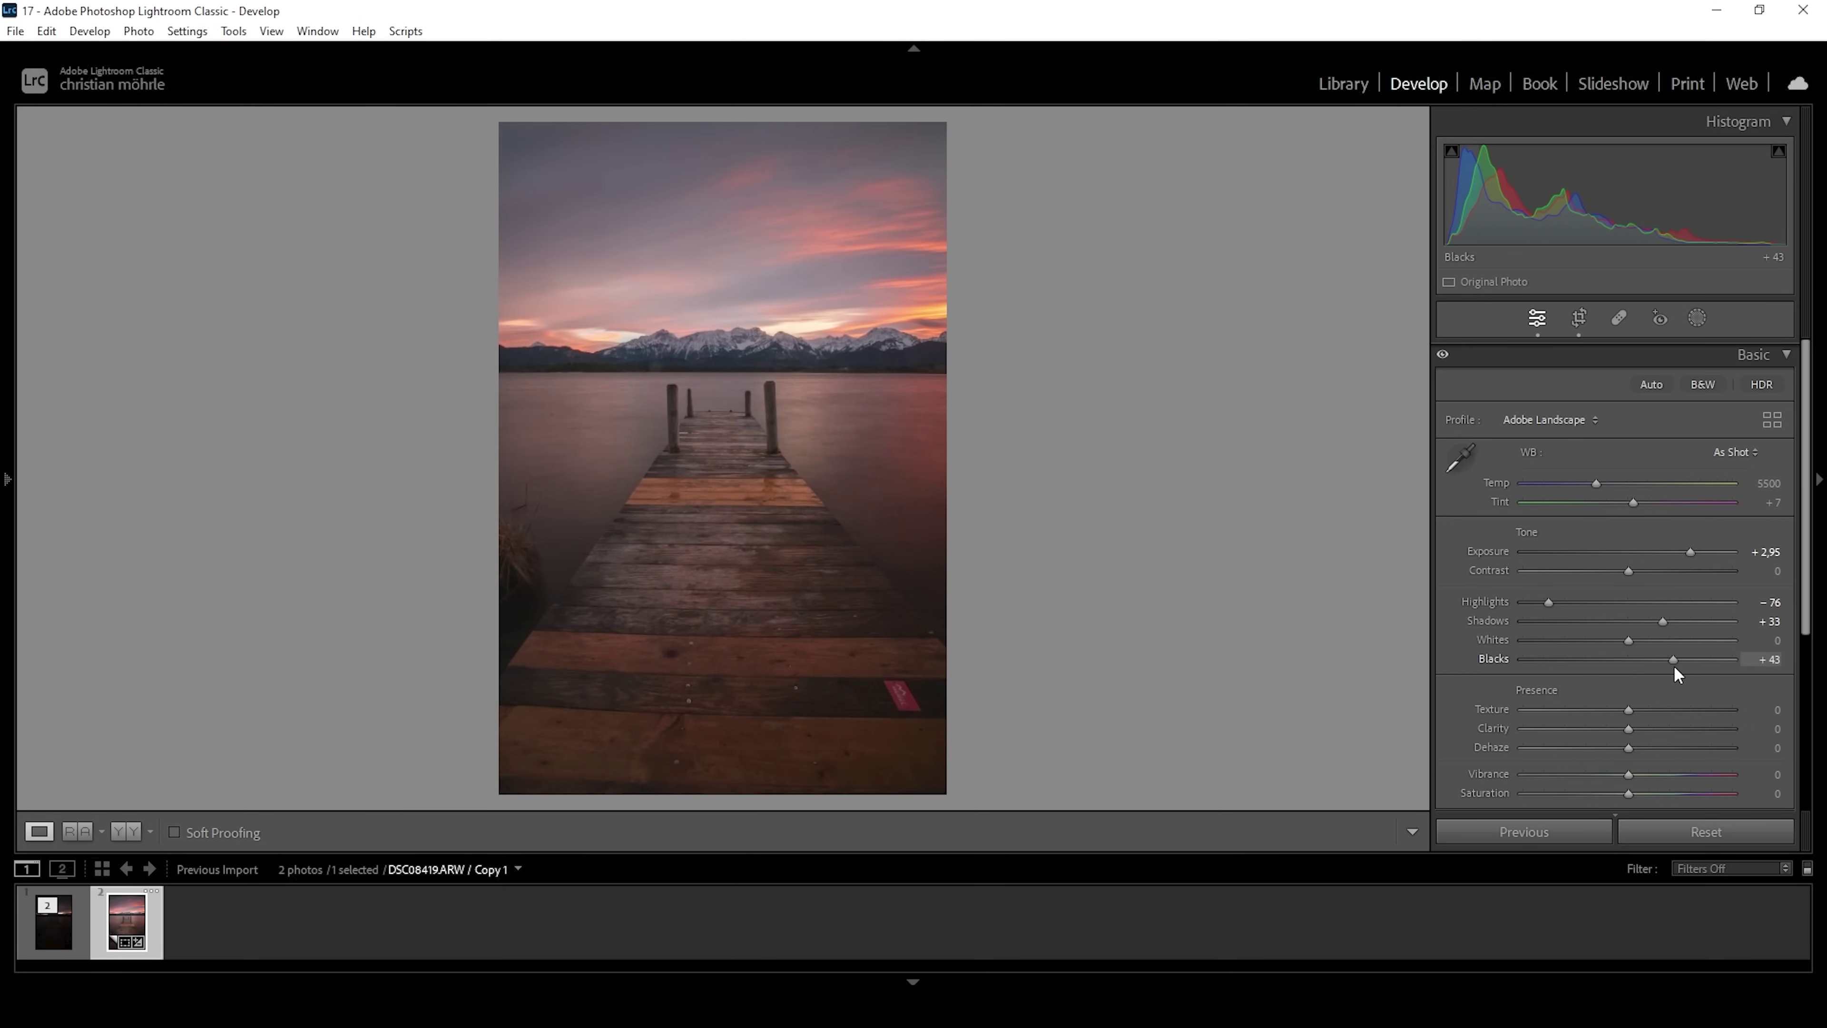
{"action": "left_click_drag", "start_coordinate": [1673, 667], "coordinate": [1671, 667]}
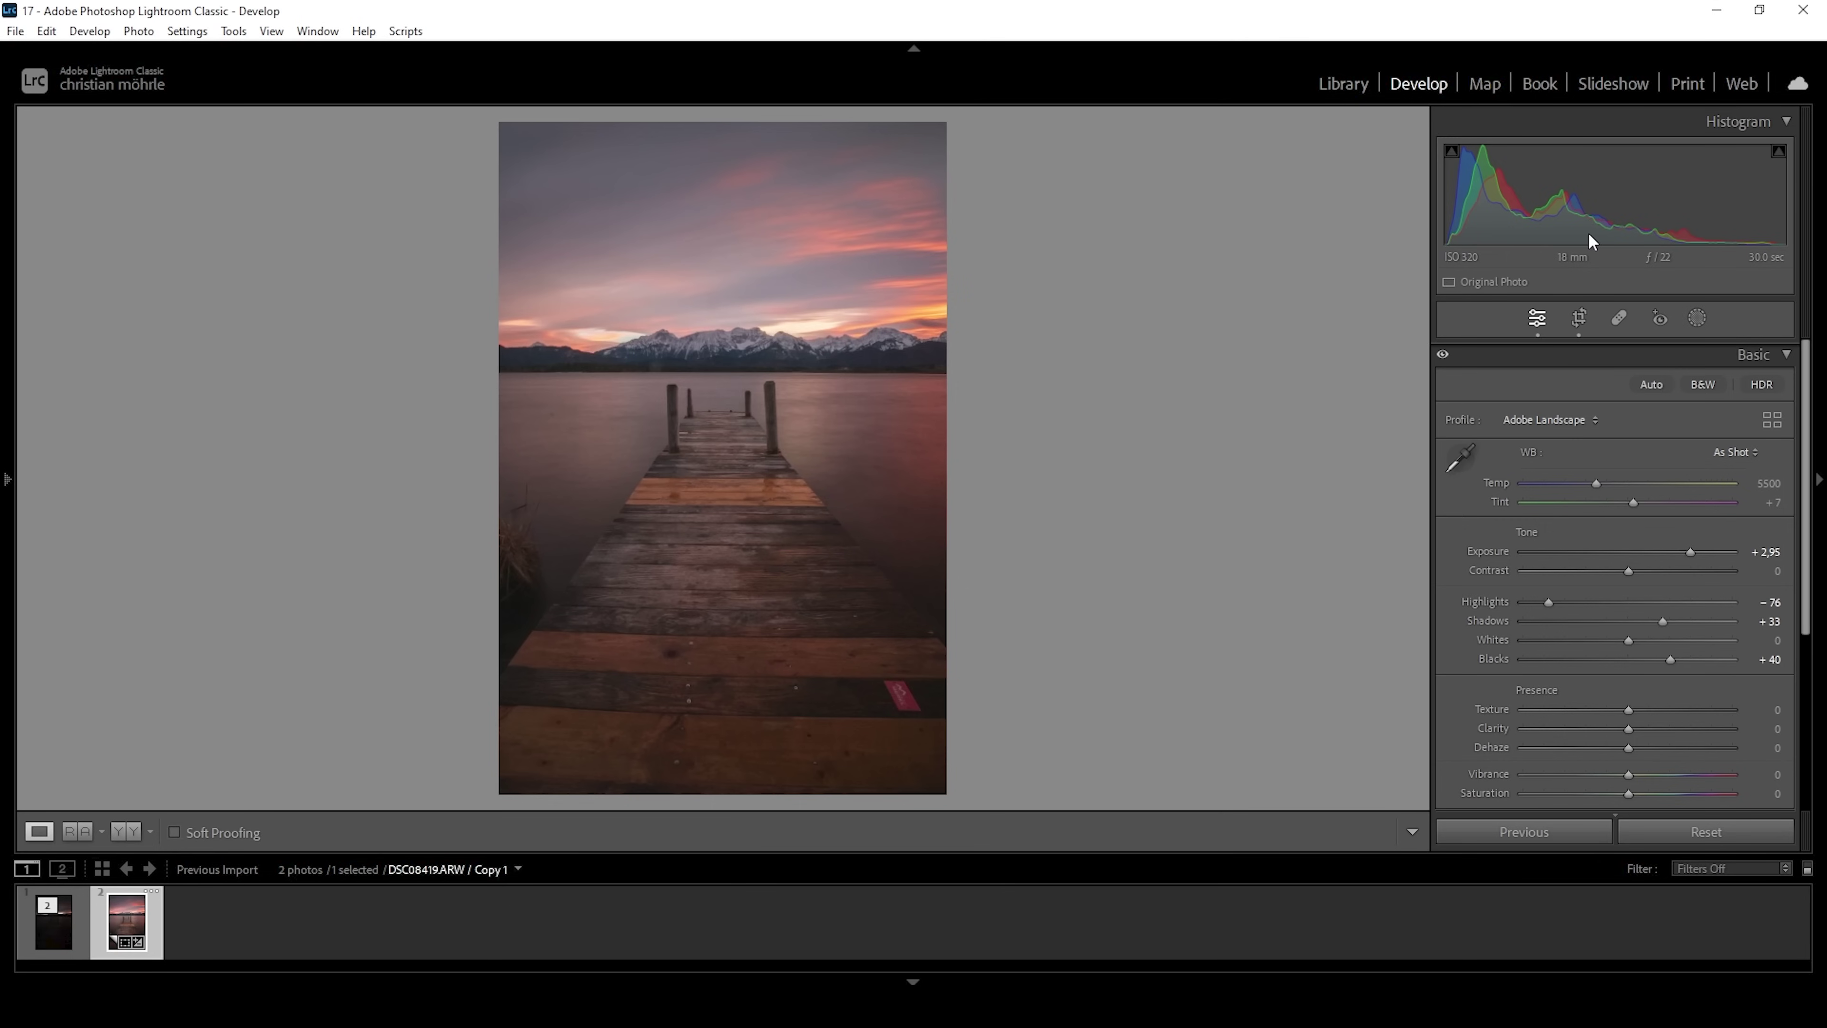
Set Texture +10, Clarity −4, Dehaze −7 and Vibrance +10, then compare with the original.
{"action": "left_click", "coordinate": [1638, 712]}
{"action": "left_click_drag", "start_coordinate": [1625, 729], "coordinate": [1620, 749]}
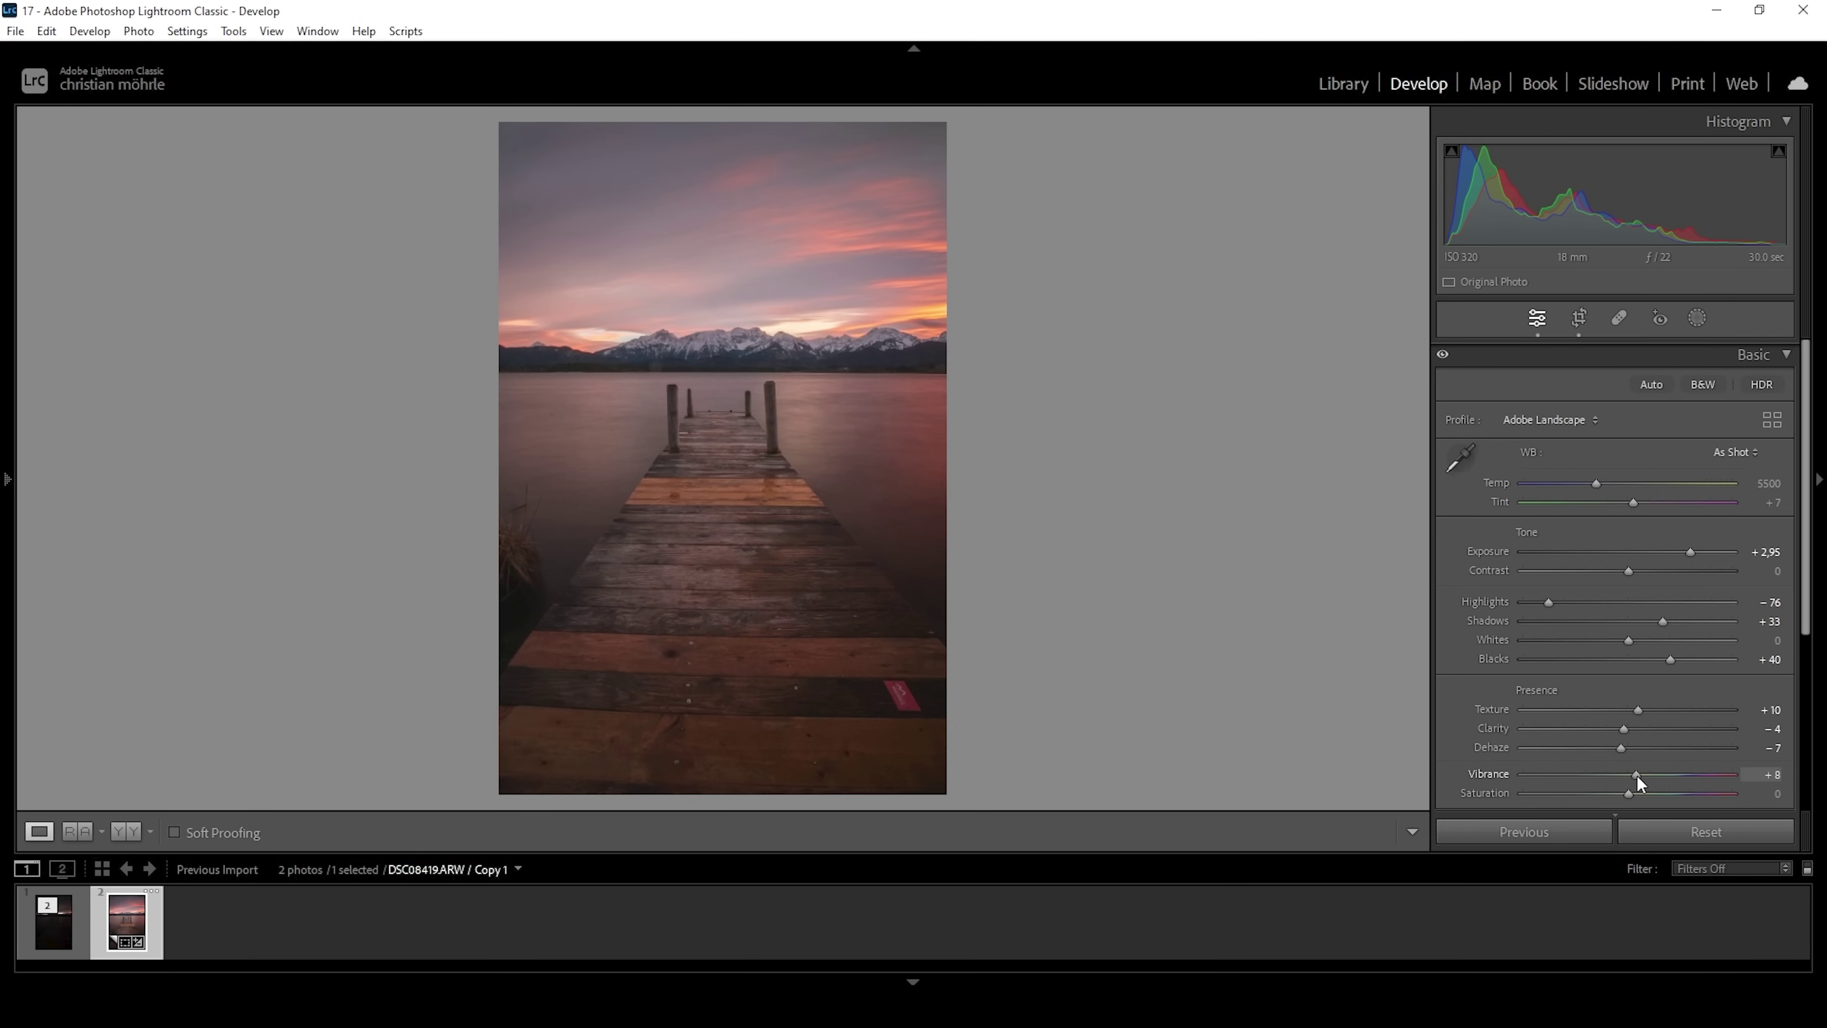
{"action": "left_click_drag", "start_coordinate": [1636, 775], "coordinate": [1639, 776]}
{"action": "left_click", "coordinate": [77, 834]}
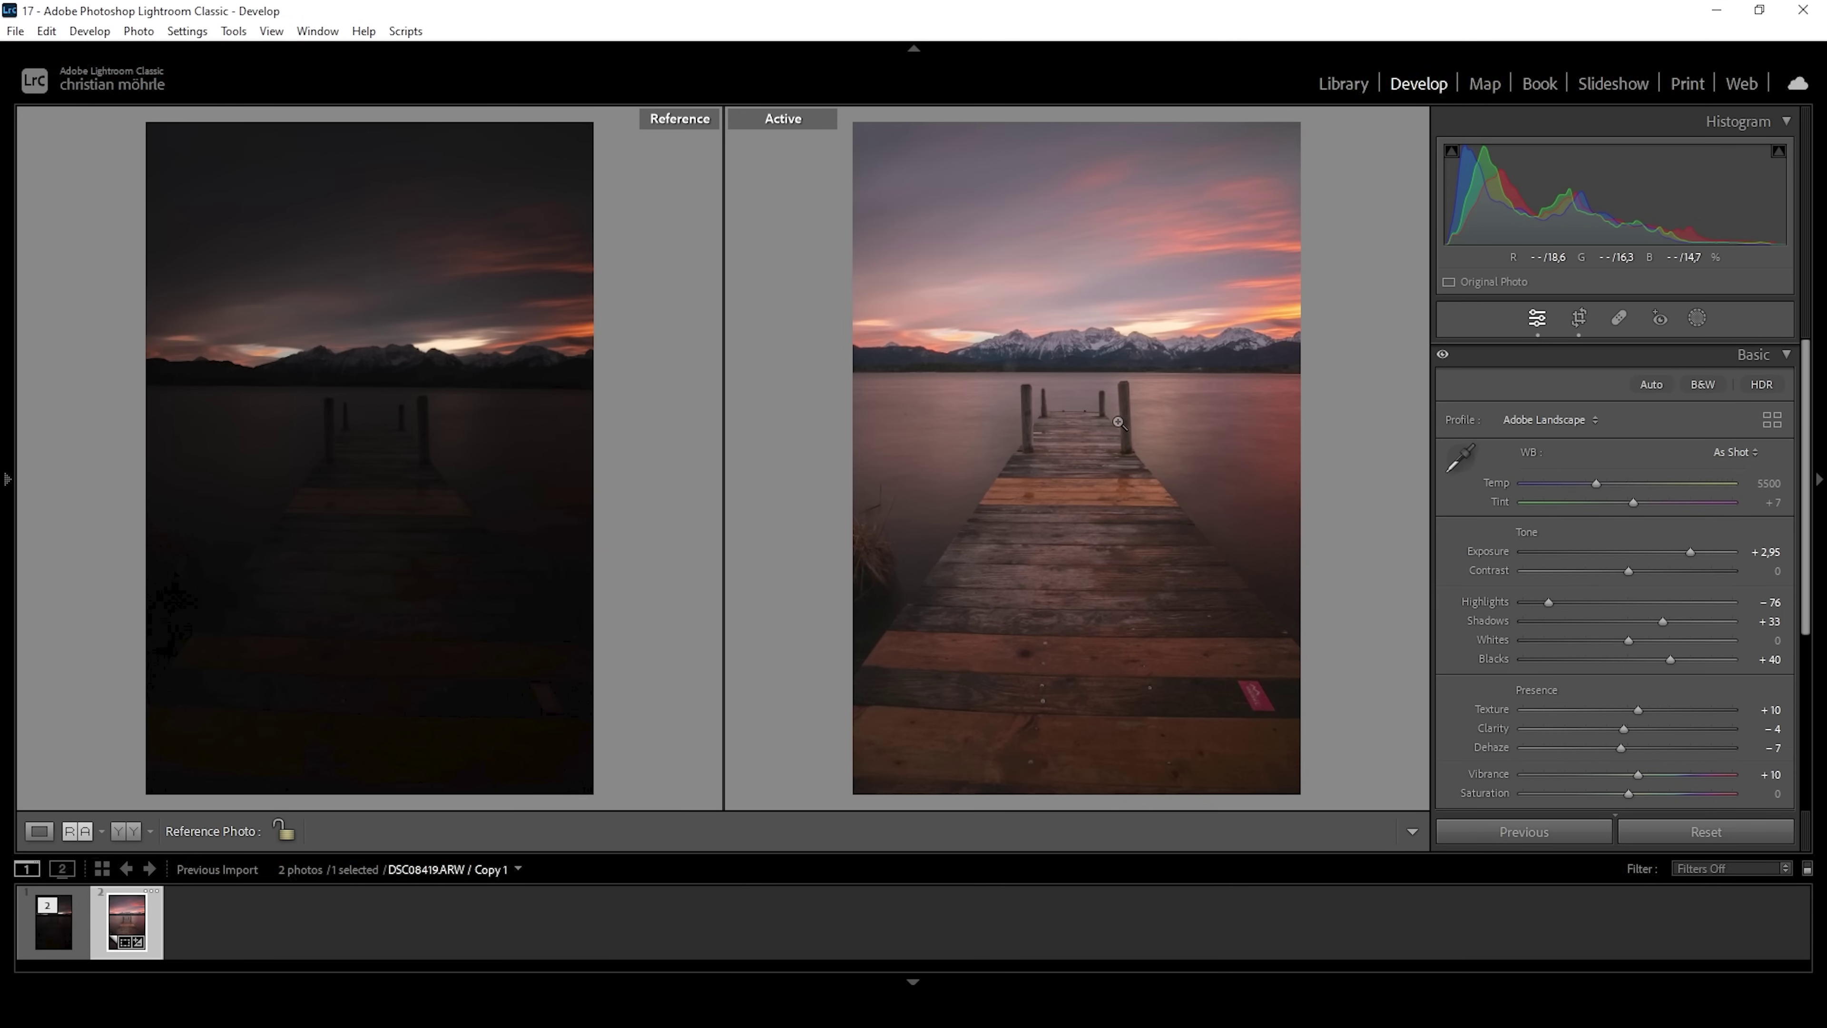
{"action": "left_click", "coordinate": [970, 400]}
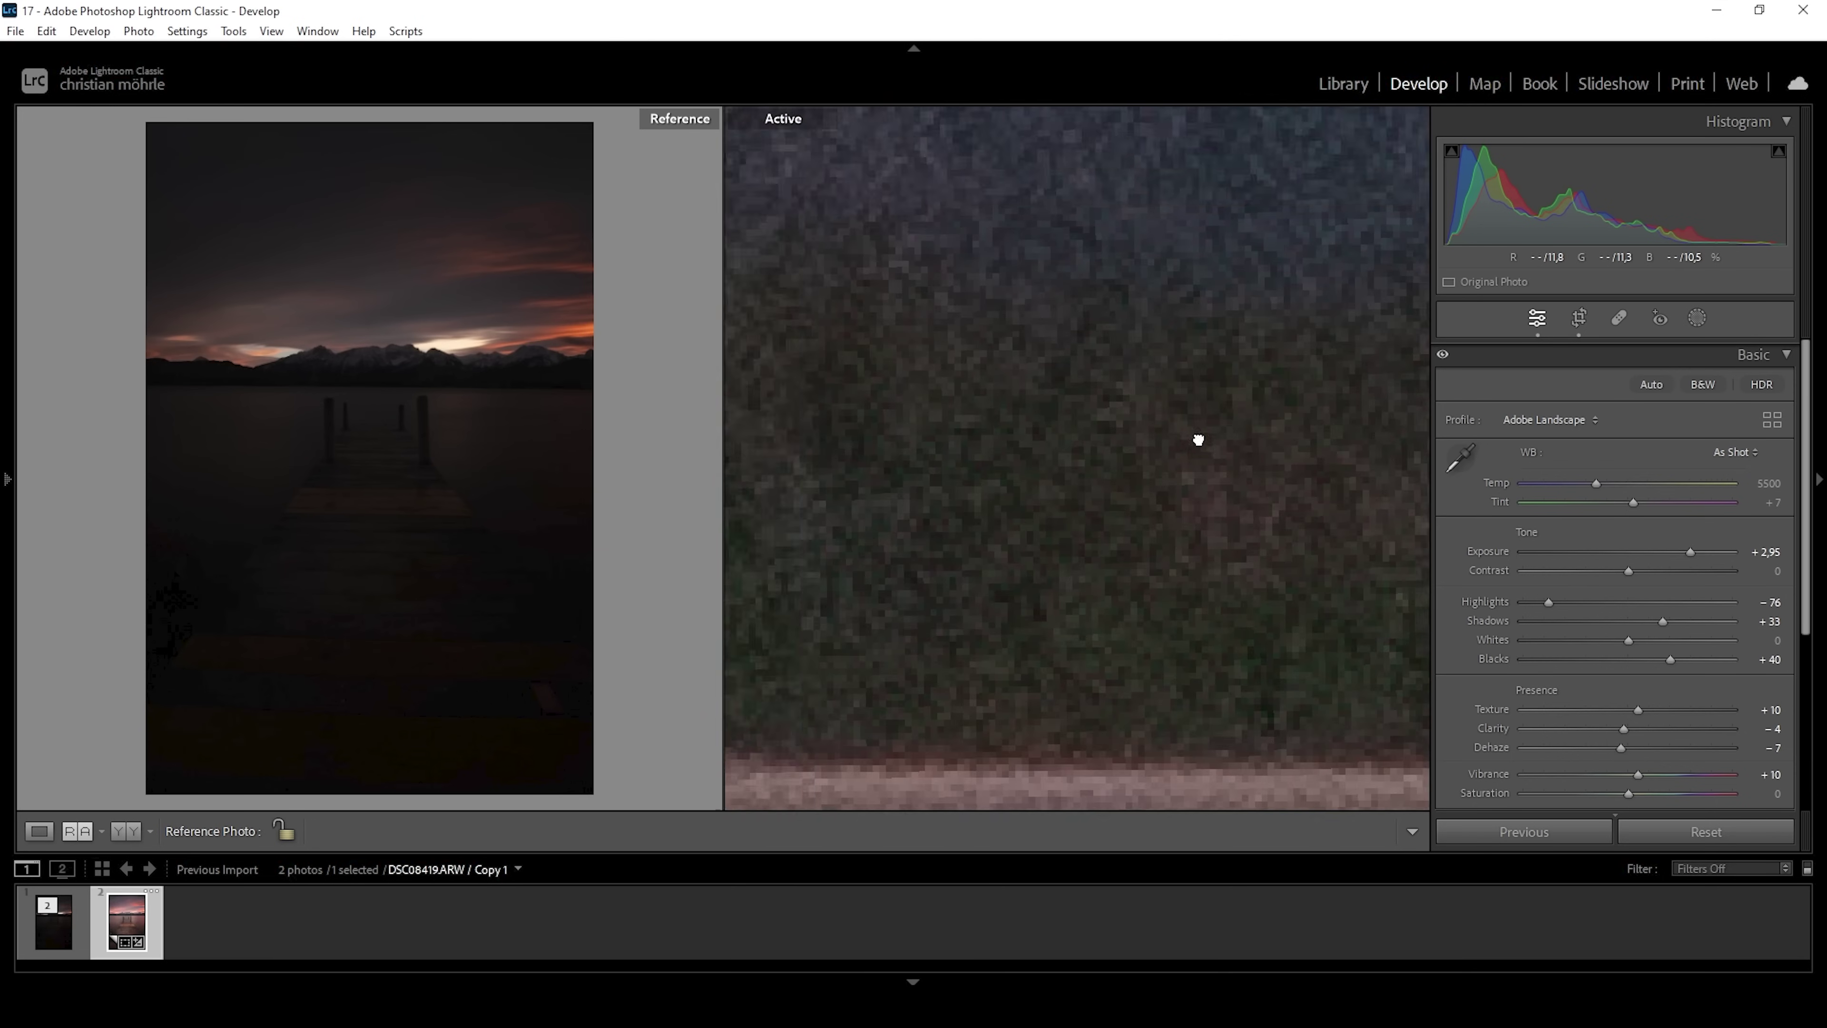
{"action": "left_click_drag", "start_coordinate": [1021, 260], "coordinate": [1231, 579]}
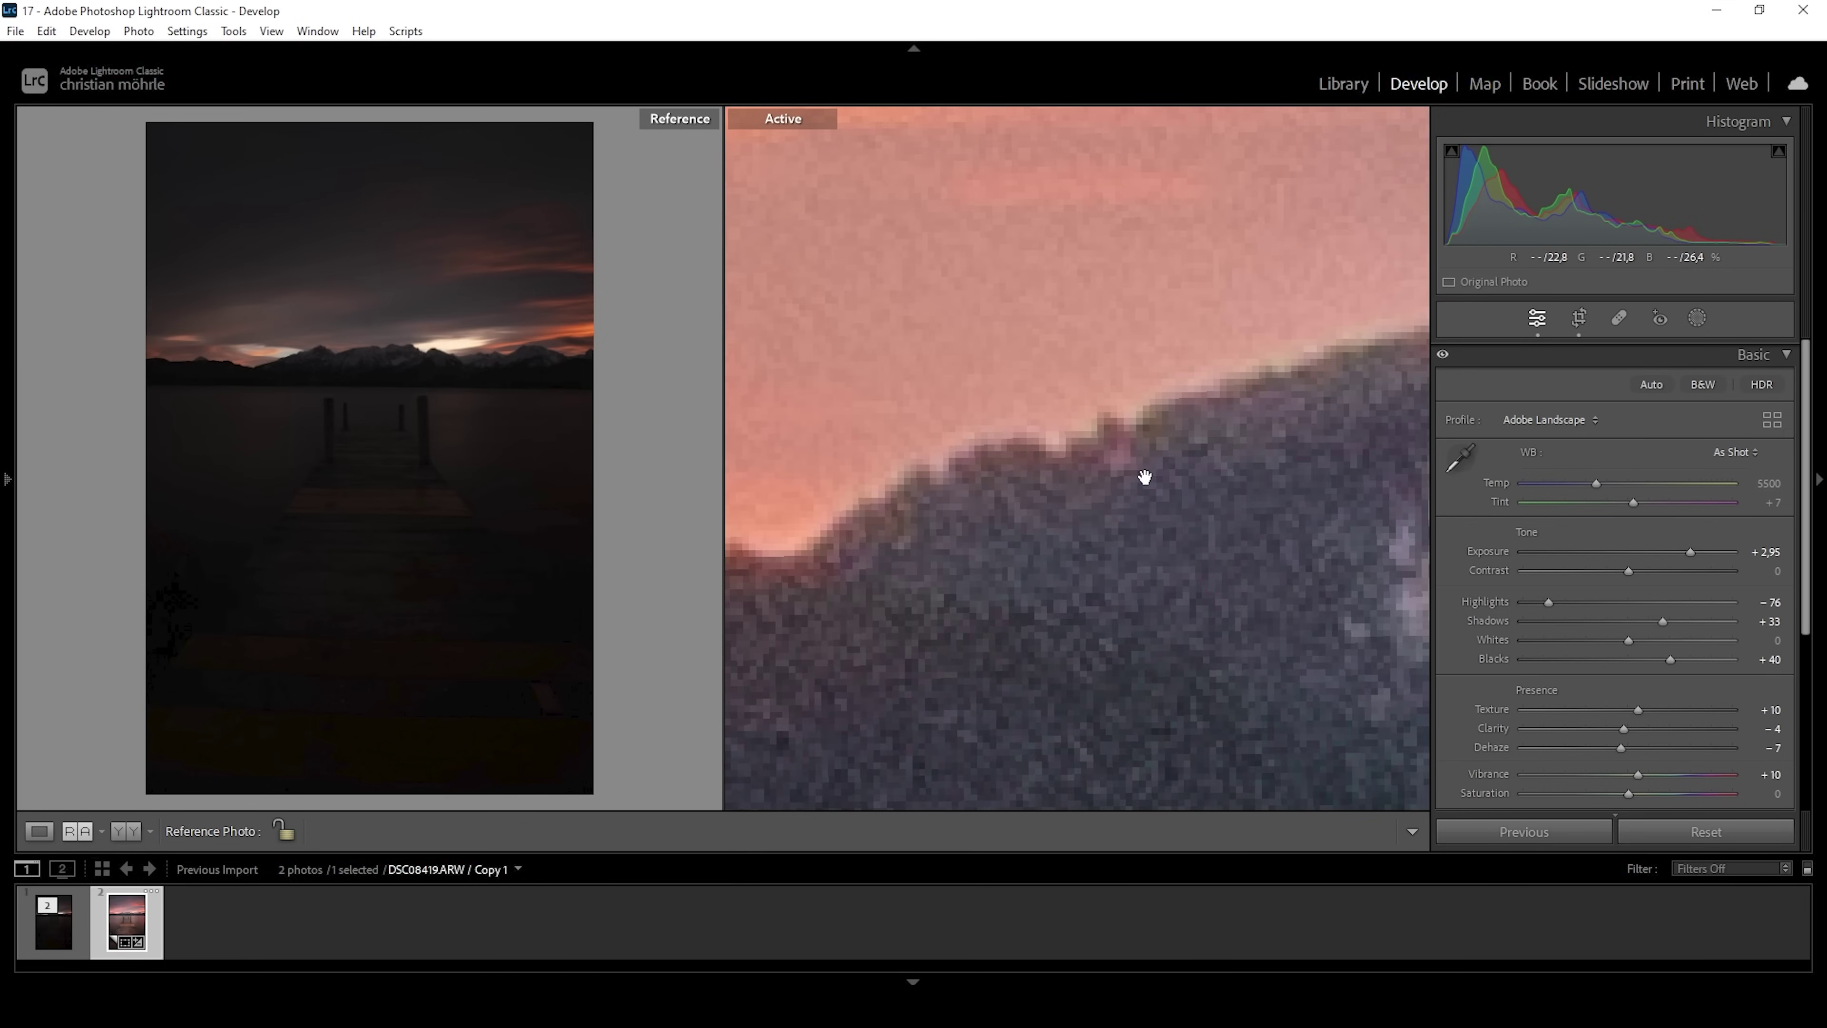
{"action": "left_click", "coordinate": [1132, 358]}
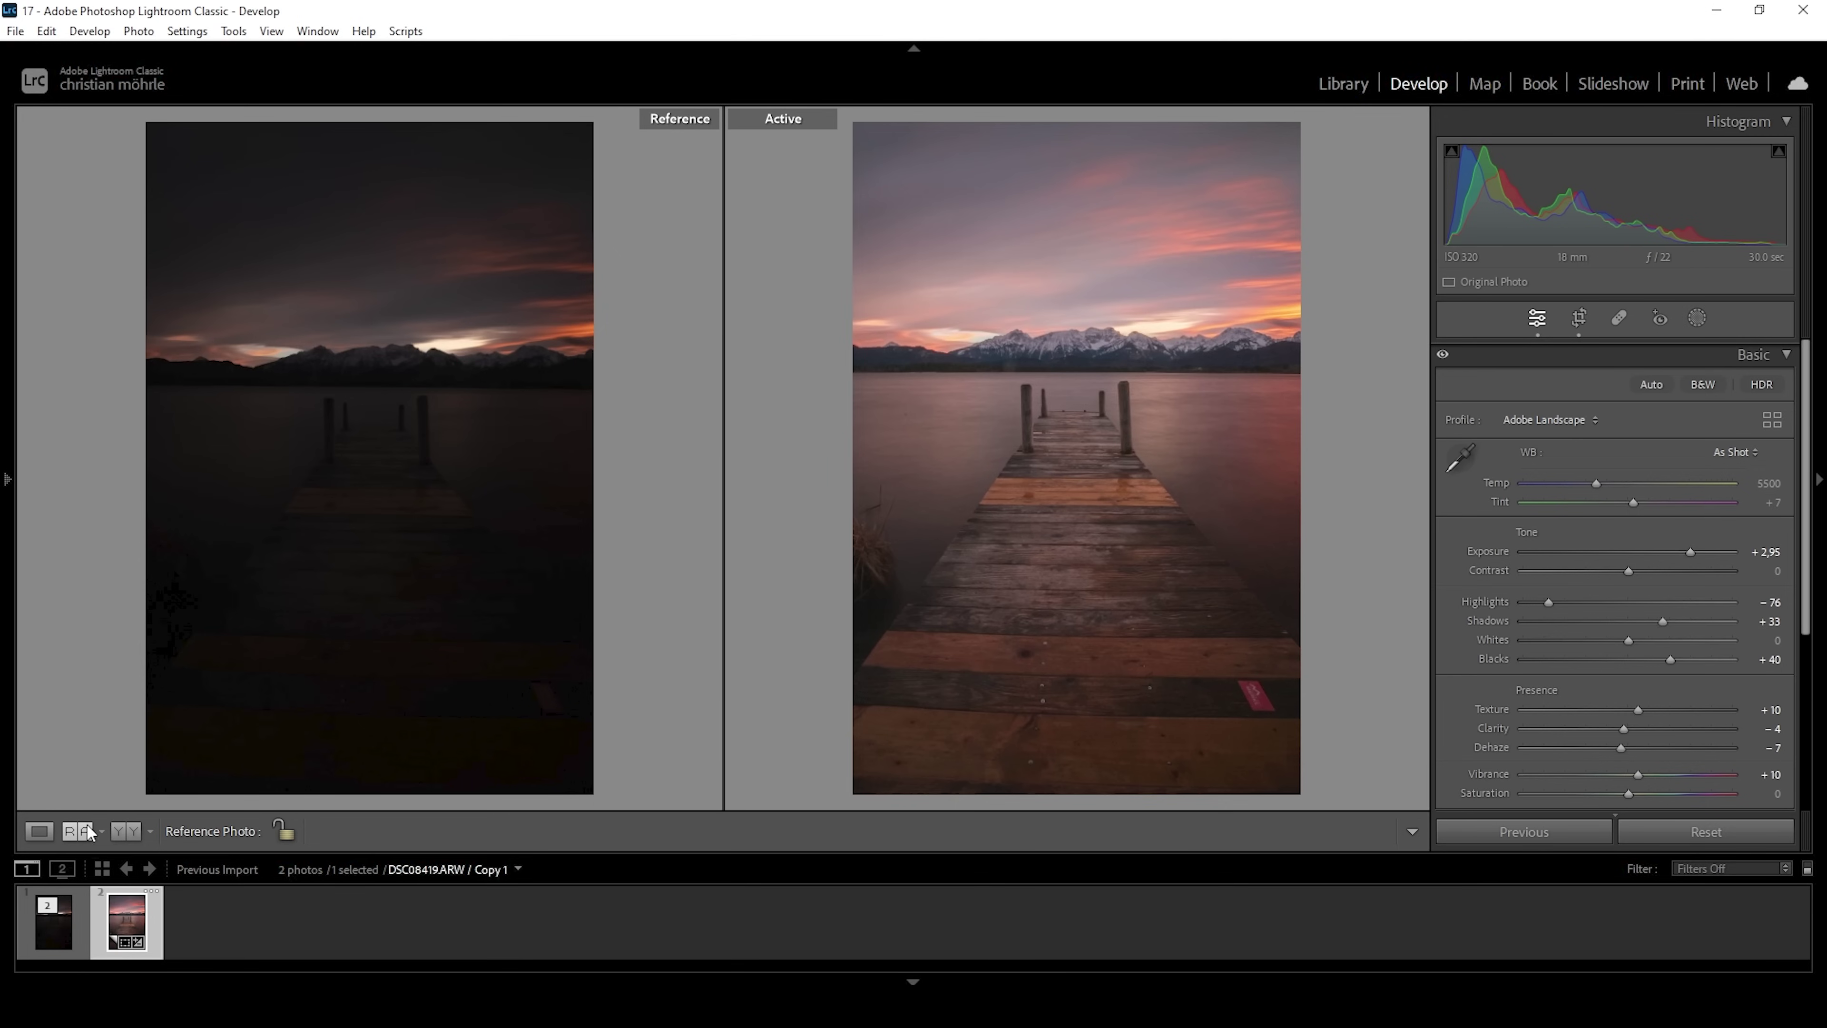
{"action": "left_click", "coordinate": [38, 831]}
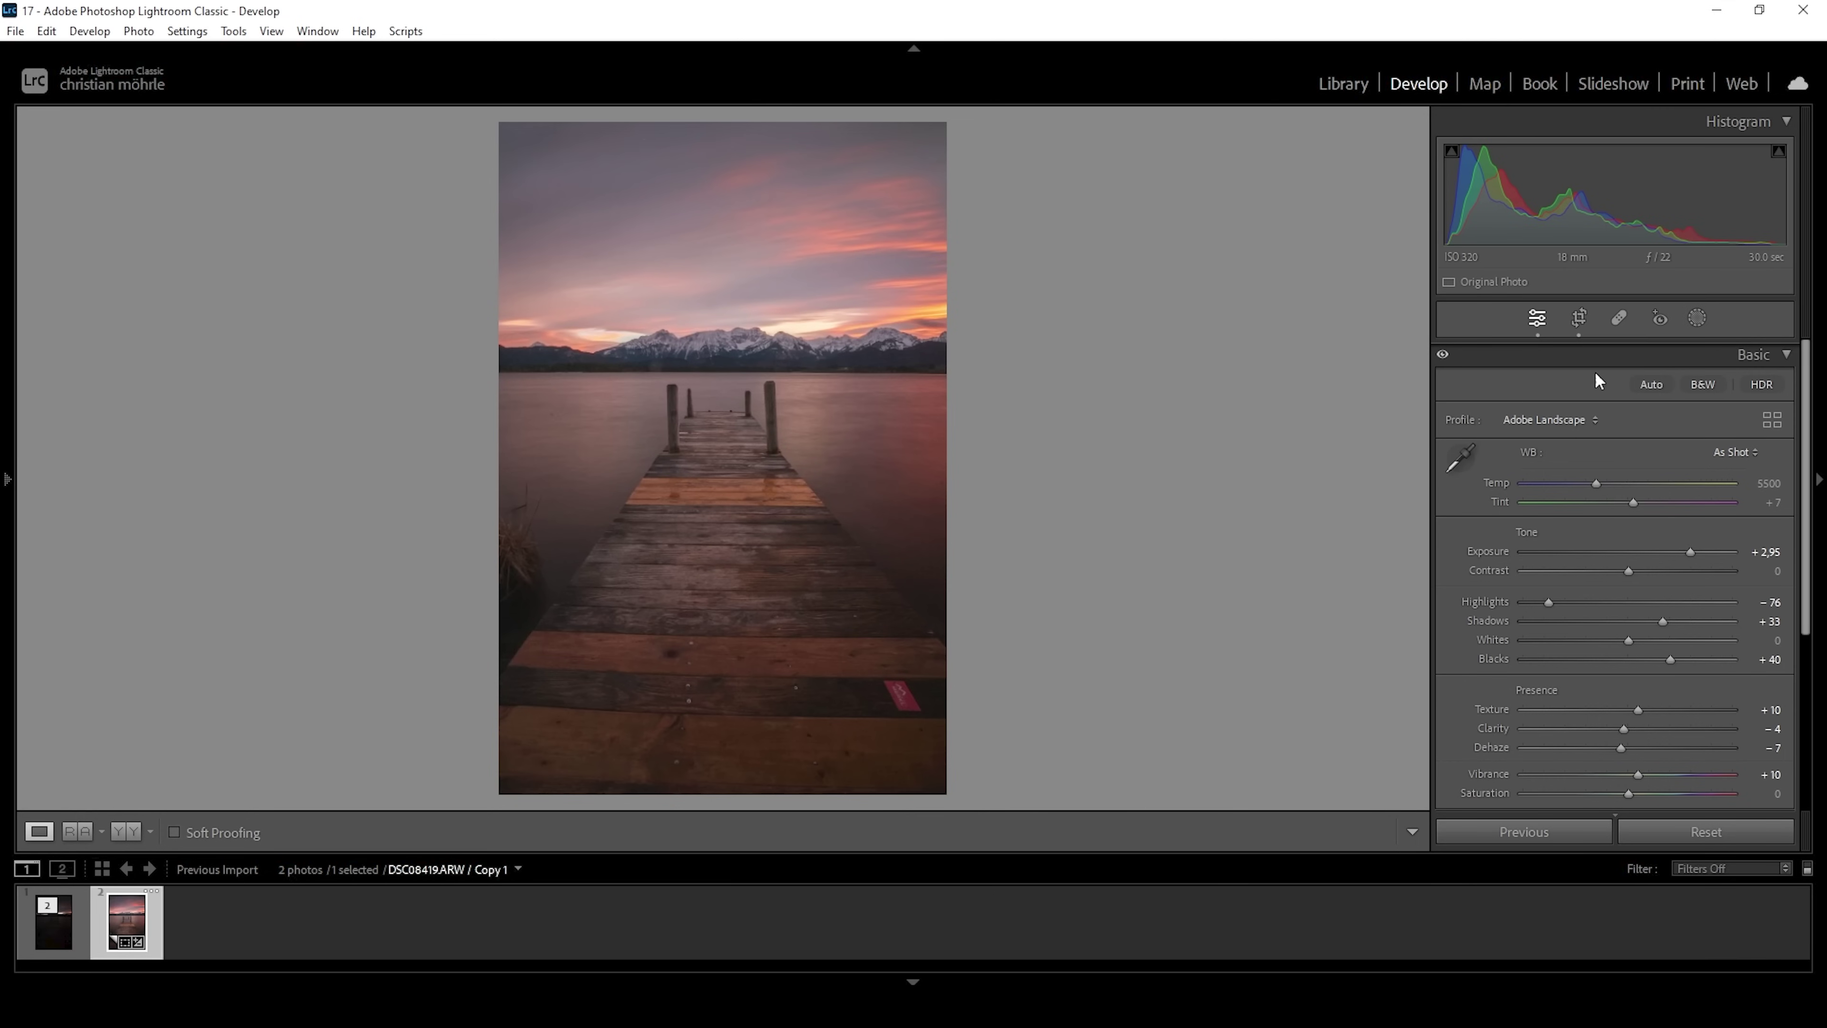
Draw a linear gradient mask down over the sky and set its Contrast to 75.
{"action": "left_click", "coordinate": [1697, 320]}
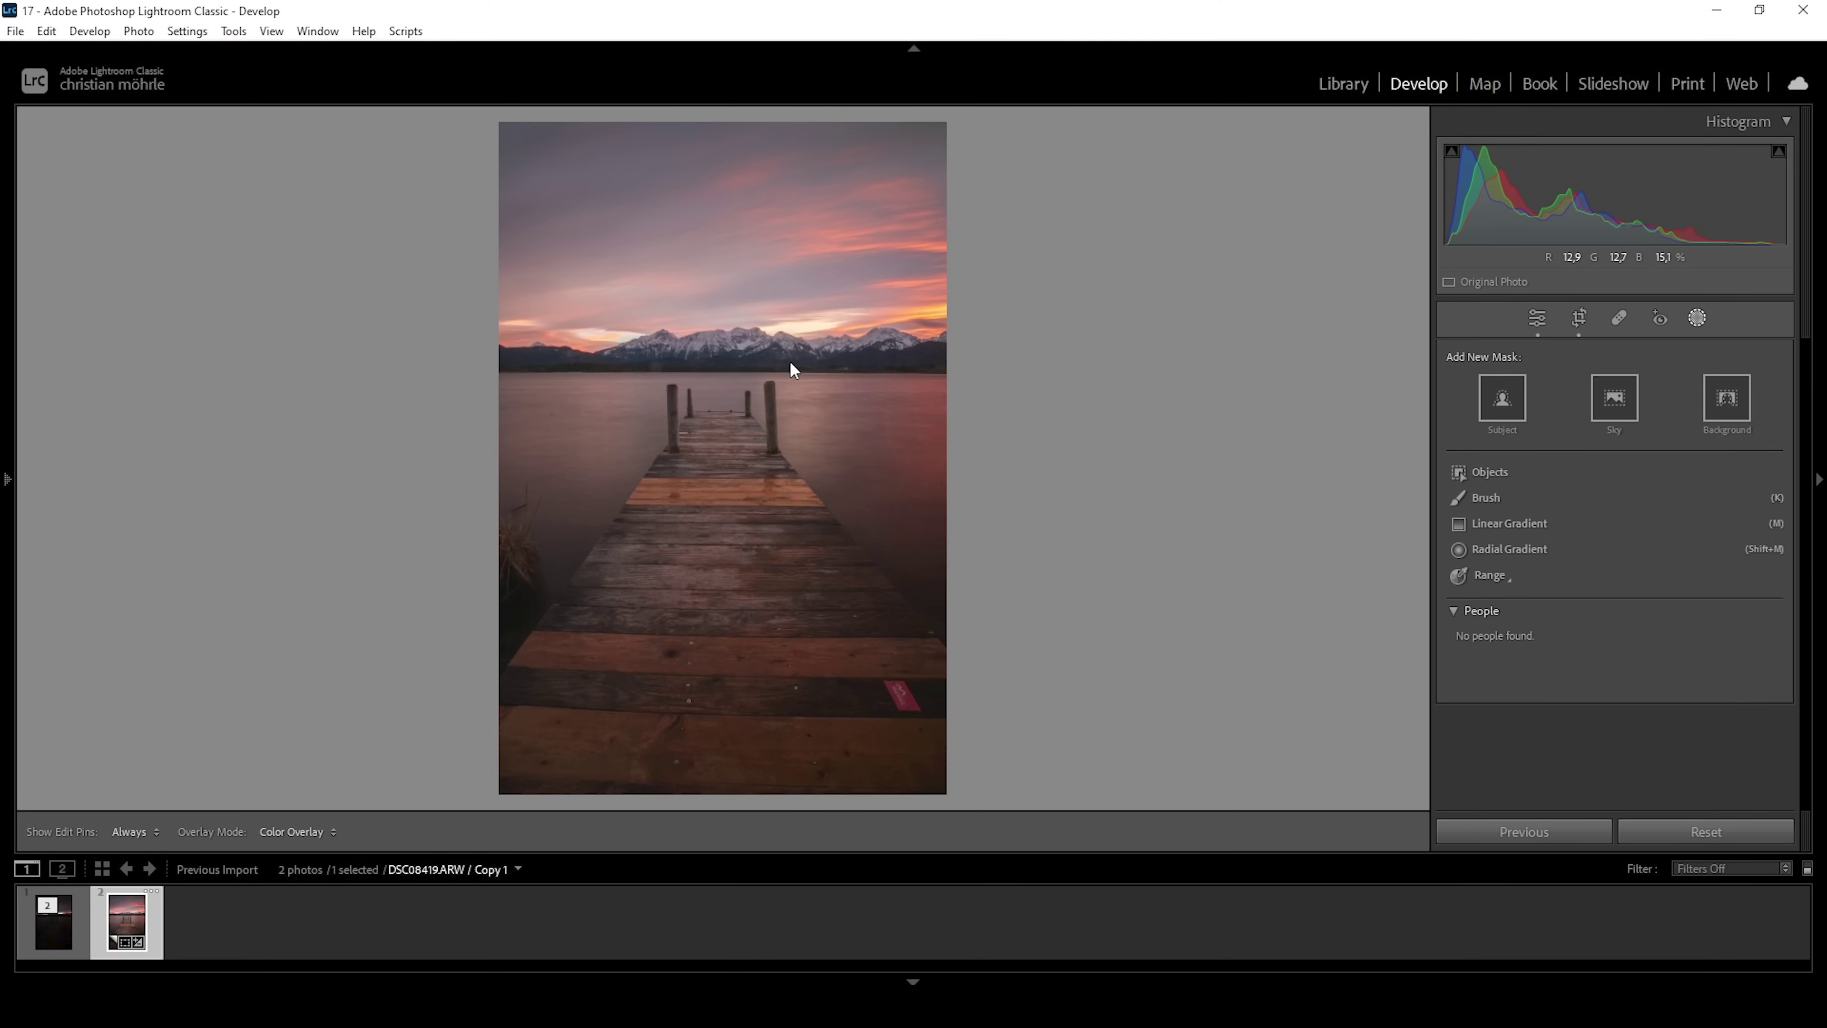
{"action": "left_click", "coordinate": [1507, 525]}
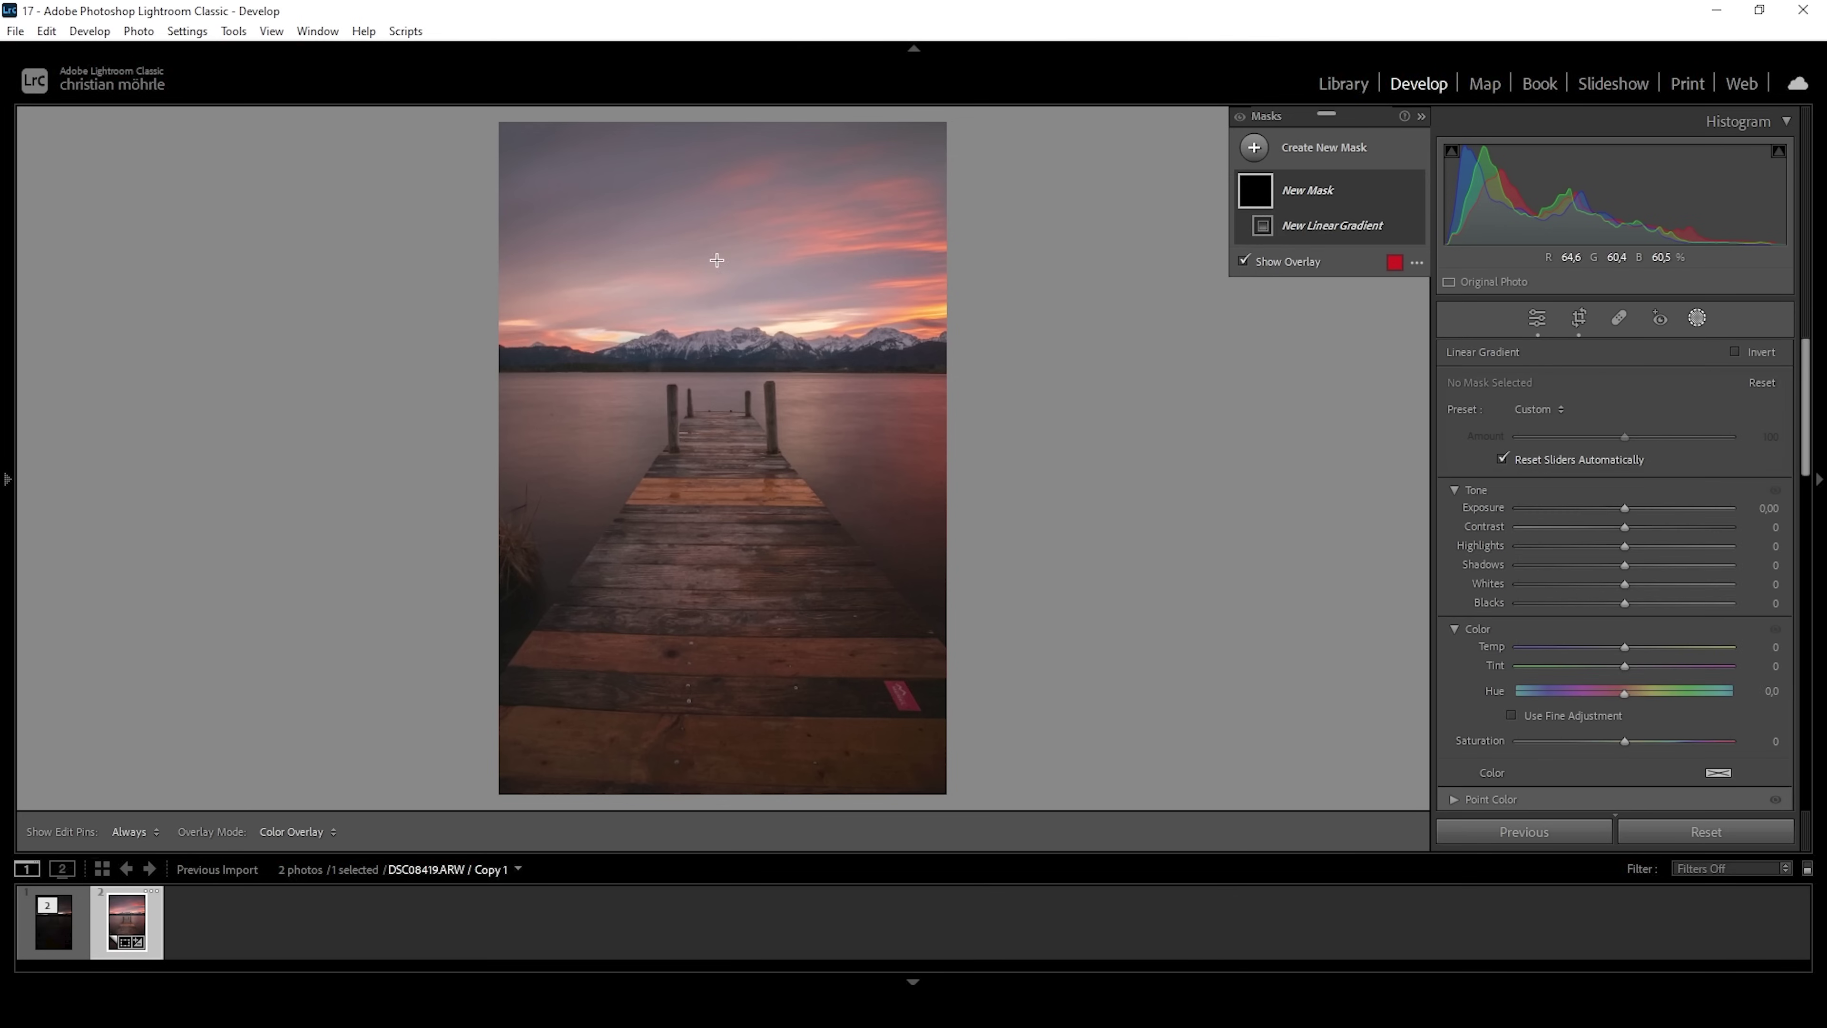
{"action": "left_click_drag", "start_coordinate": [708, 223], "coordinate": [714, 394]}
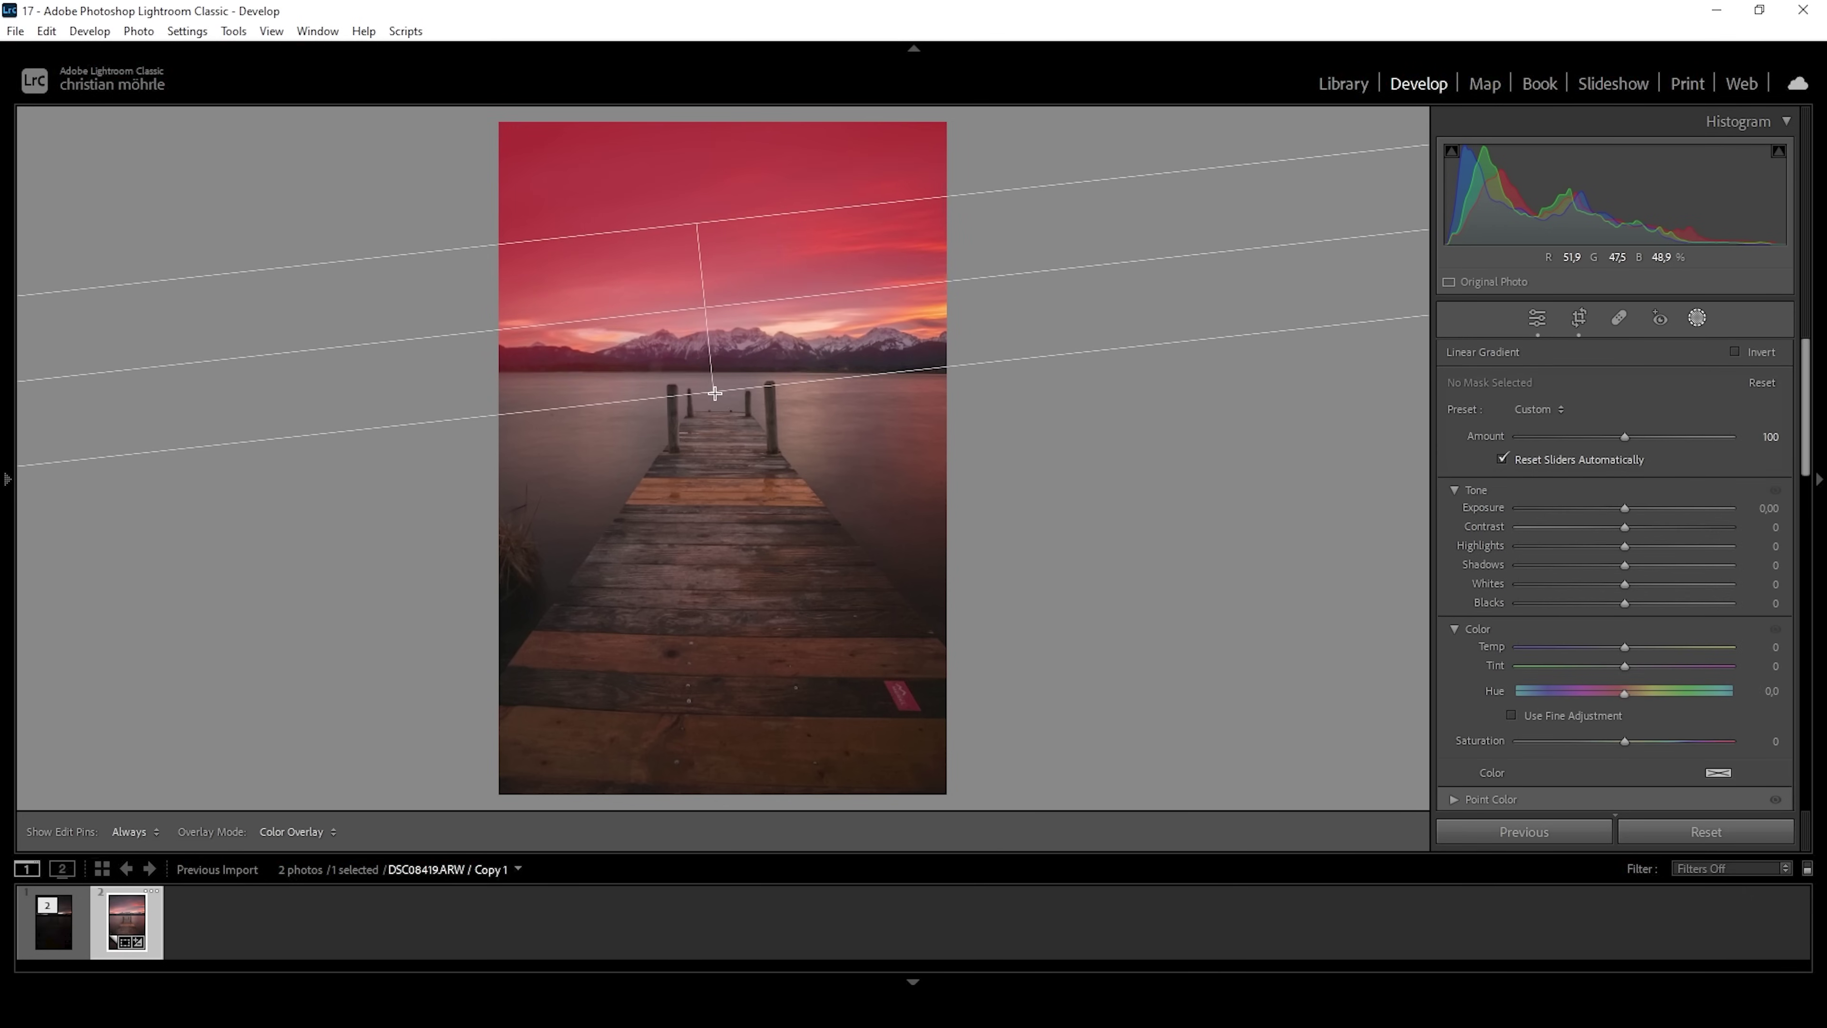
{"action": "left_click_drag", "start_coordinate": [707, 219], "coordinate": [693, 201]}
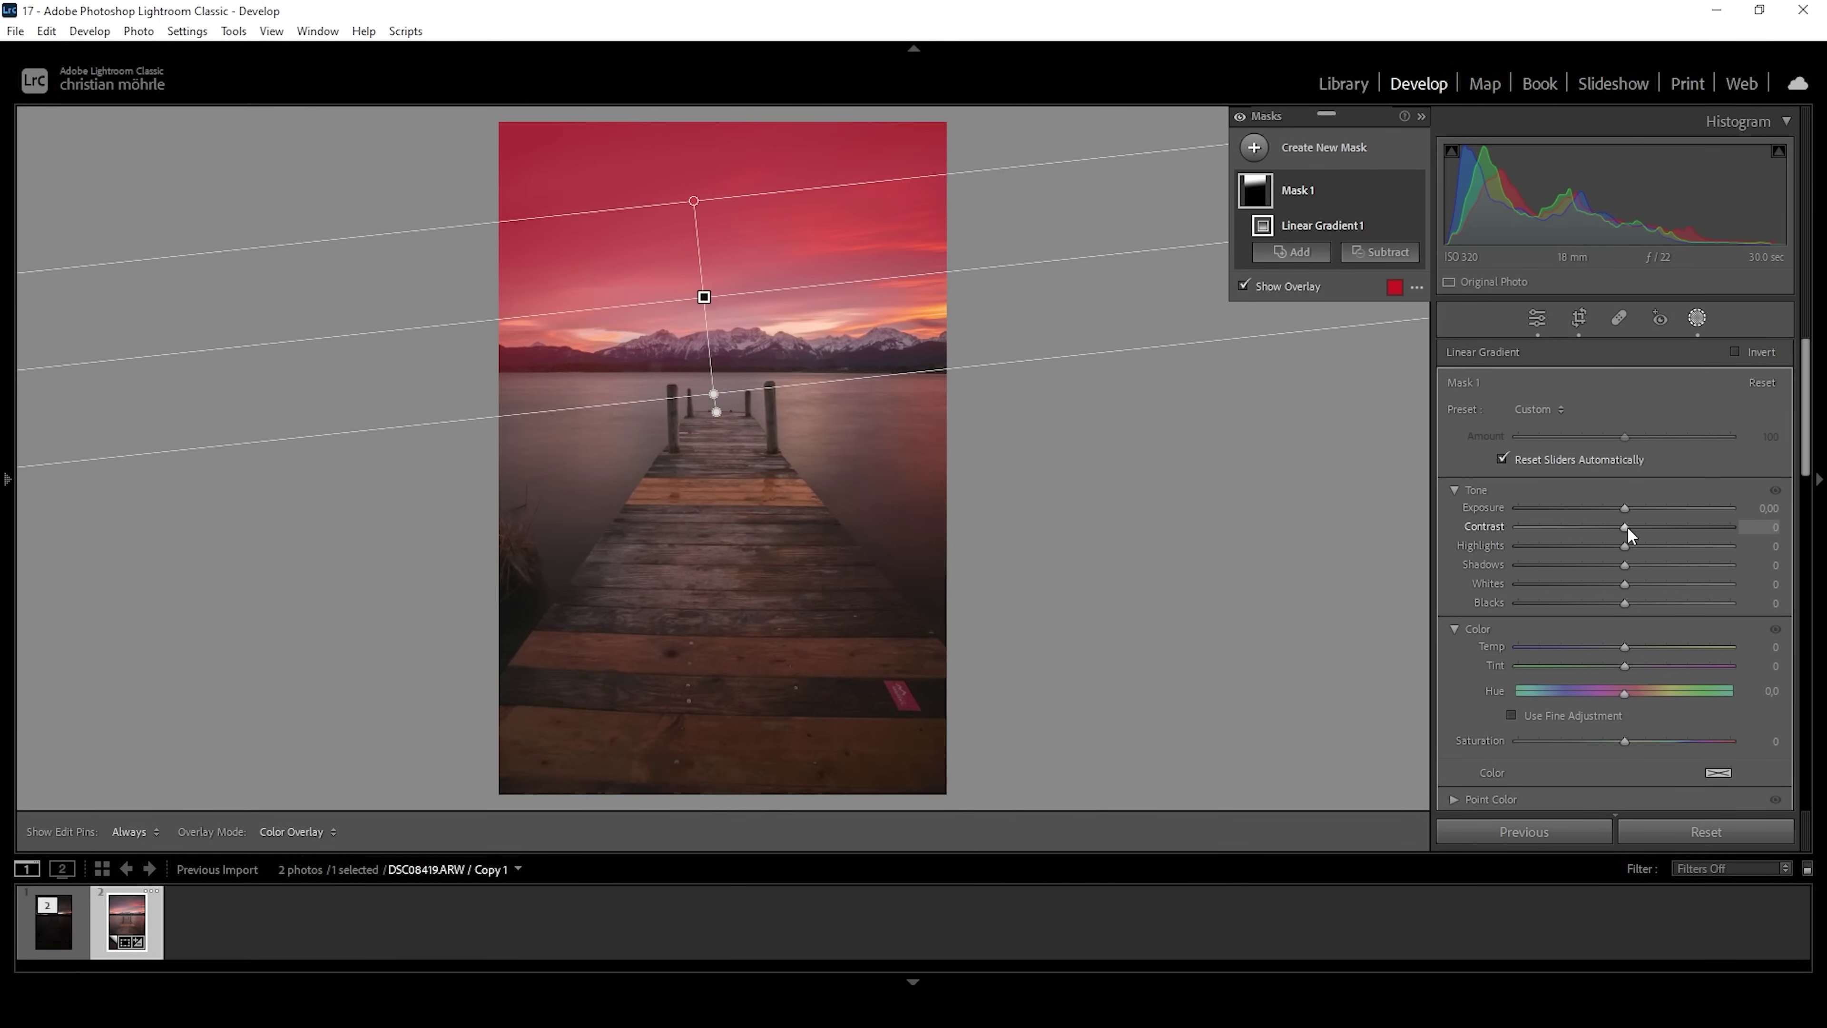
{"action": "left_click_drag", "start_coordinate": [1628, 525], "coordinate": [1712, 545]}
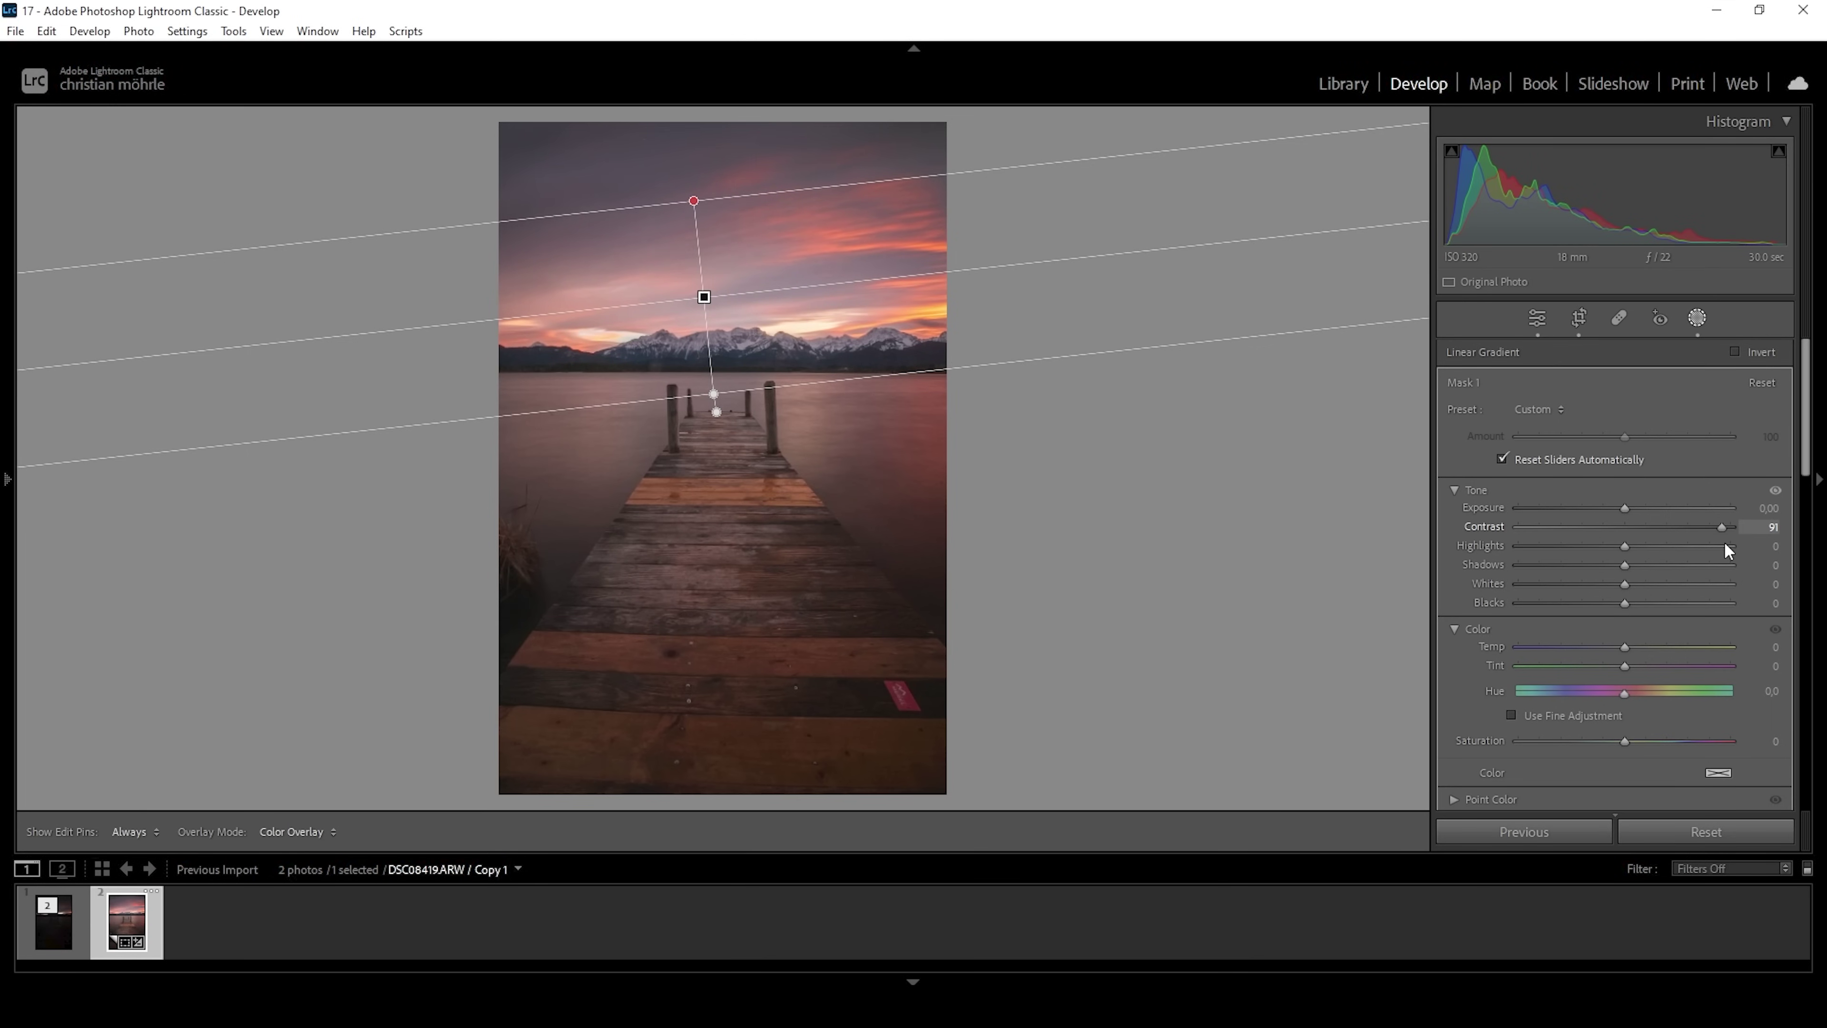
{"action": "left_click_drag", "start_coordinate": [1718, 544], "coordinate": [1708, 542]}
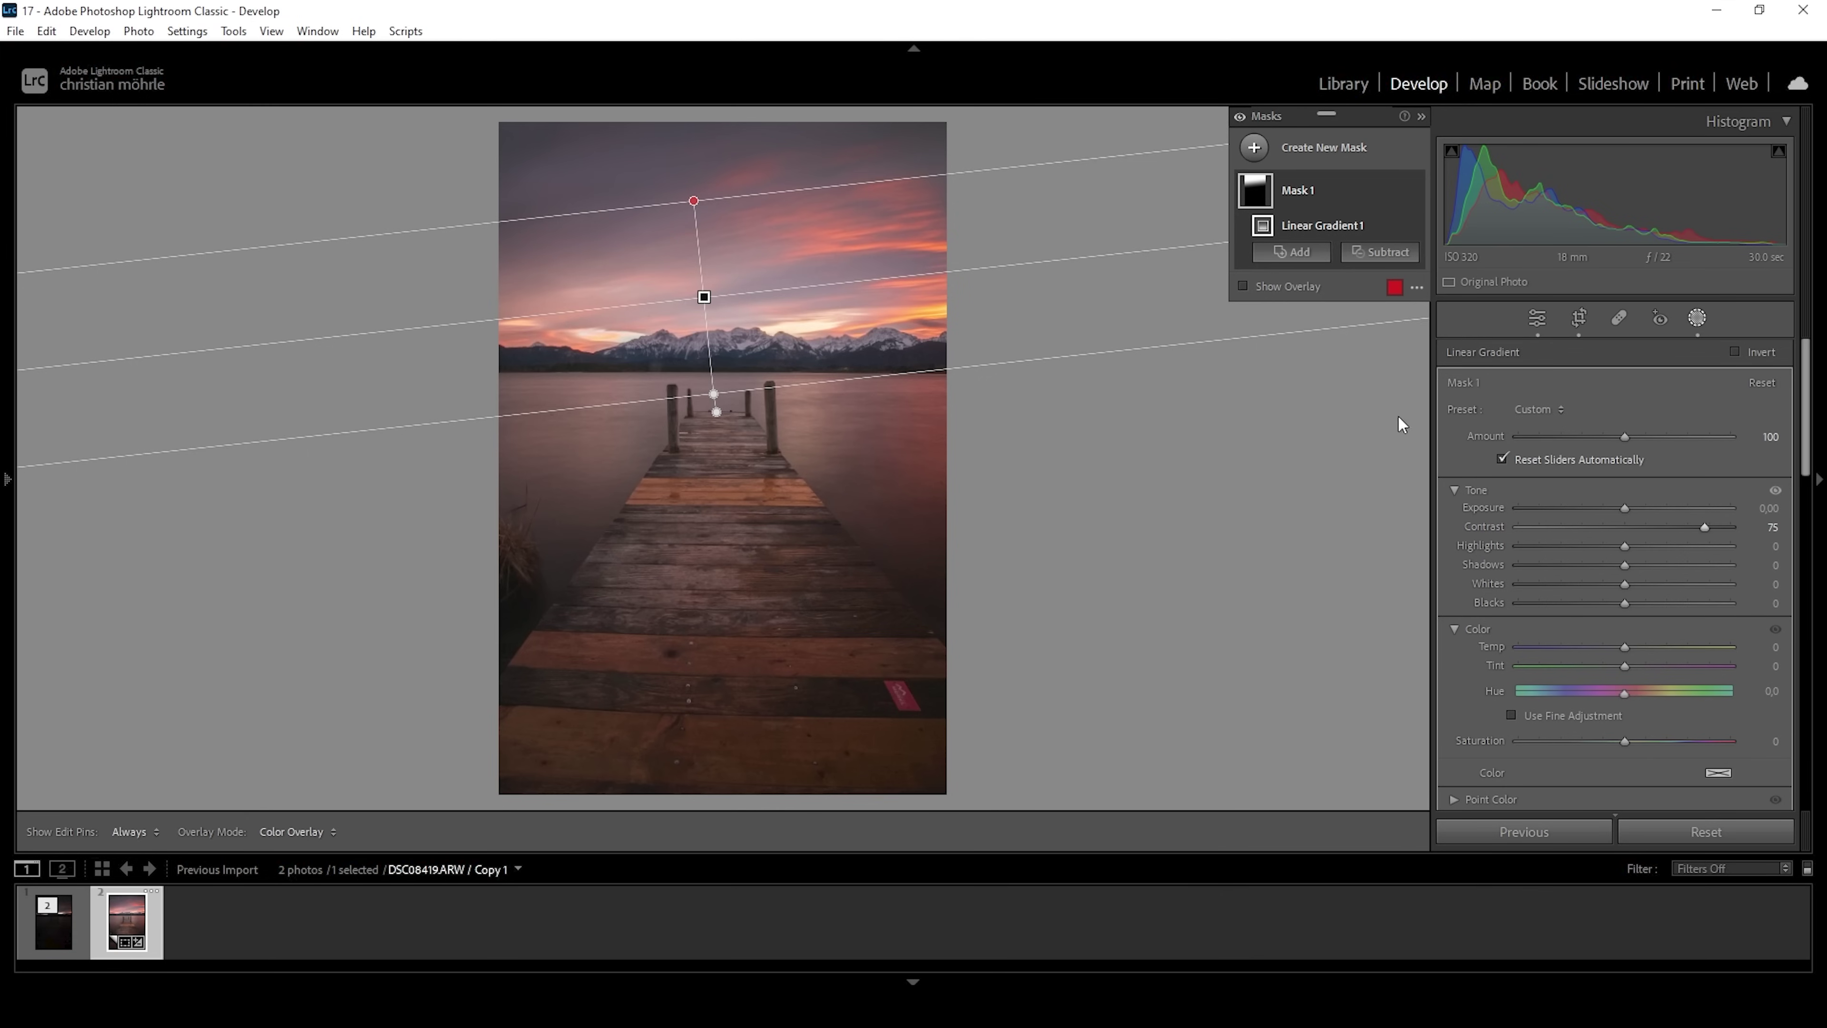
{"action": "left_click", "coordinate": [1265, 148]}
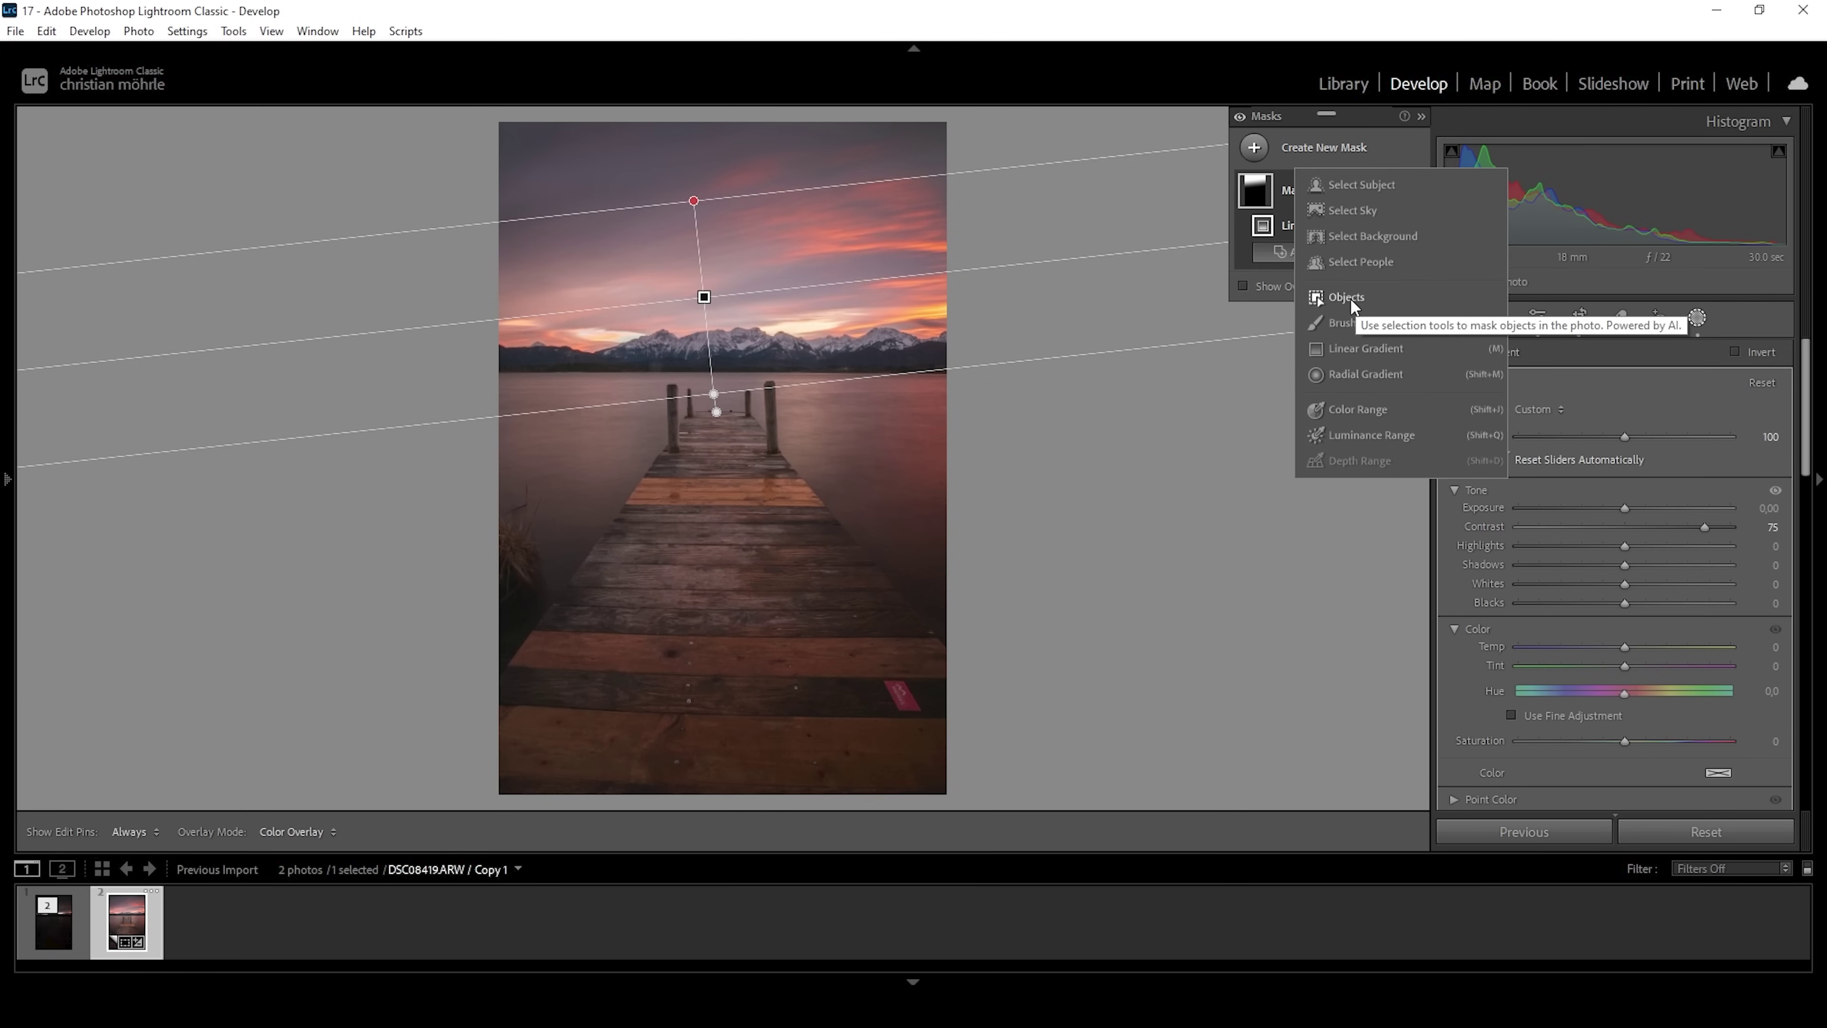
Select the jetty with an object mask, replacing a failed rectangle selection with Brush Select.
{"action": "left_click", "coordinate": [1330, 293]}
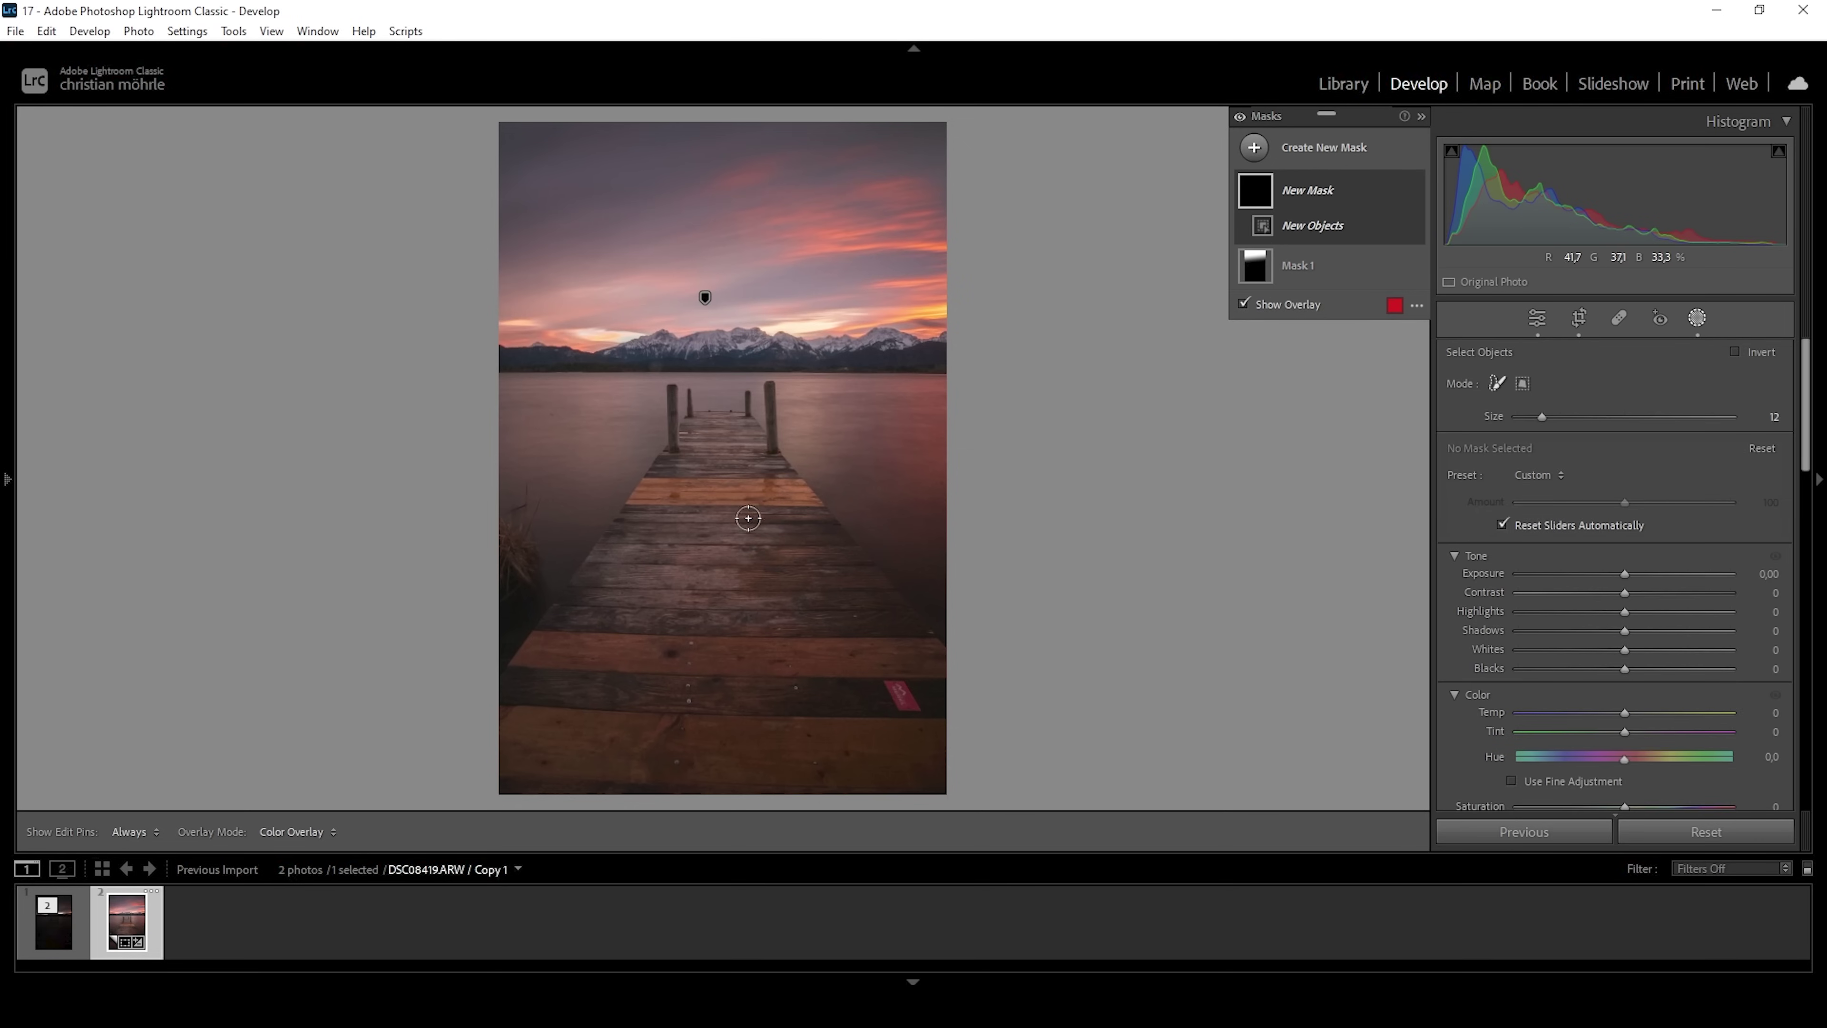
{"action": "left_click", "coordinate": [1524, 385]}
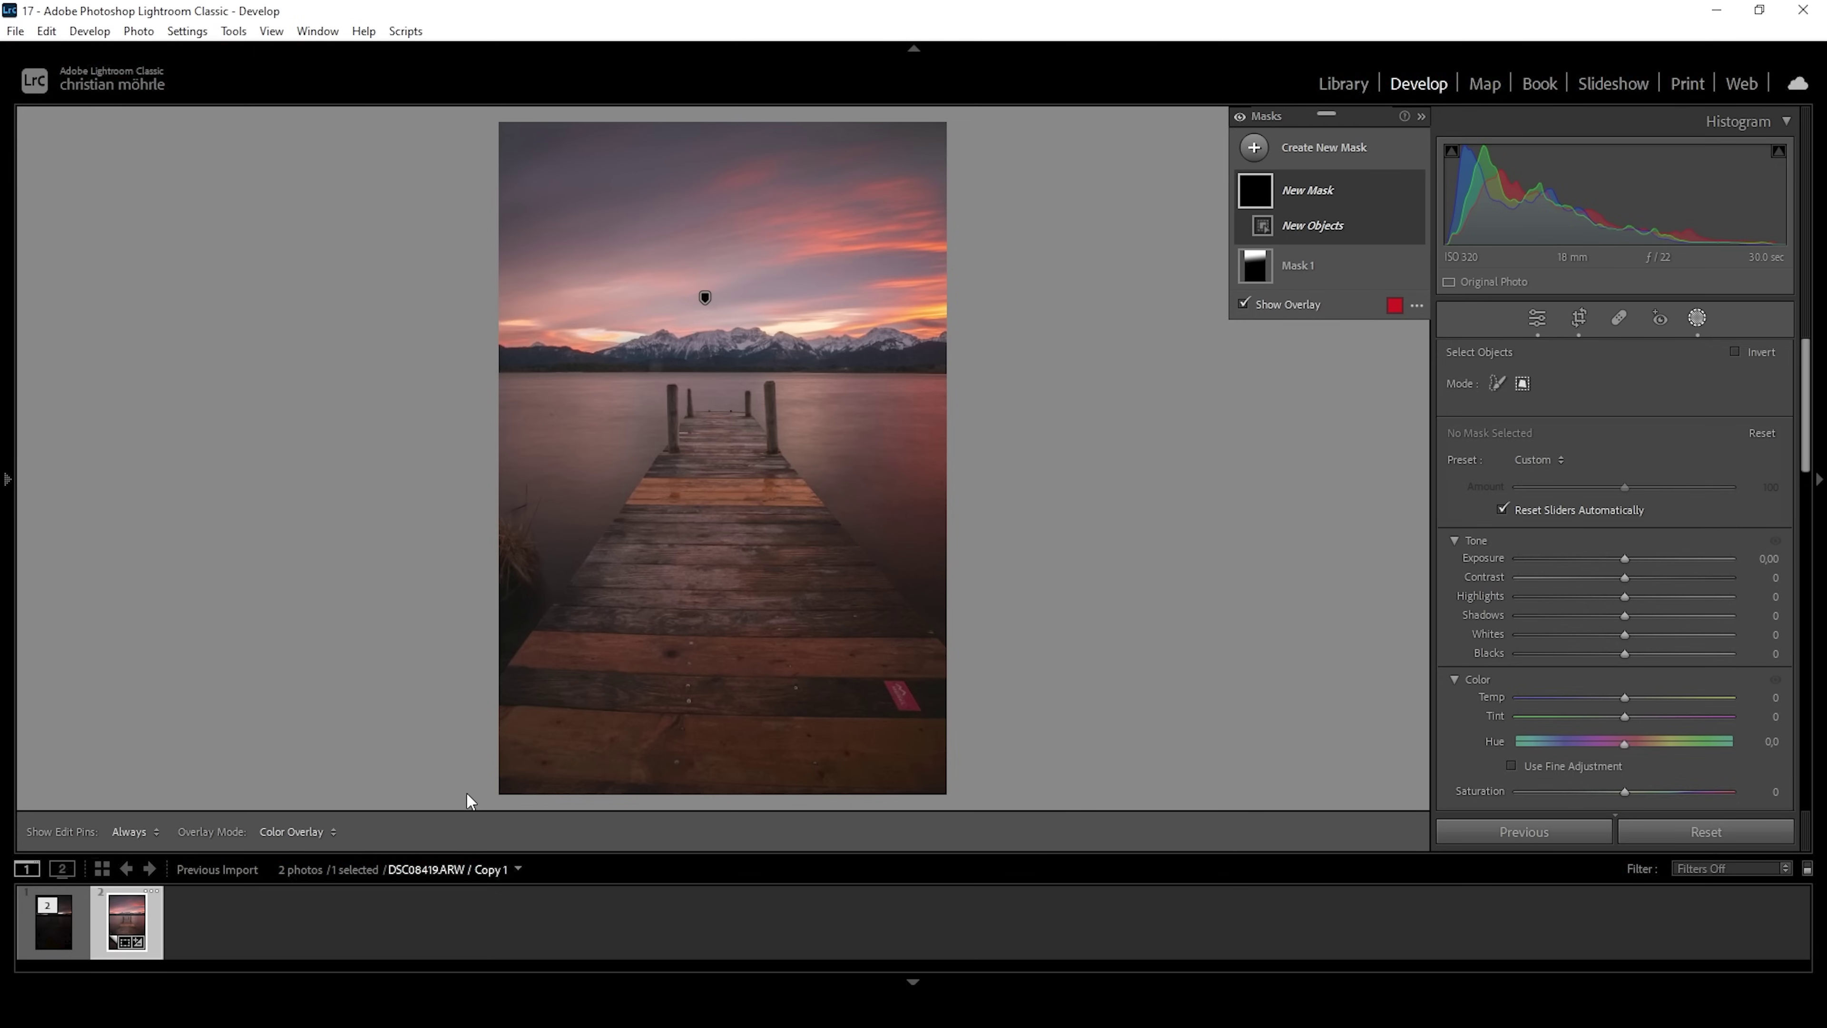
{"action": "mouse_move", "coordinate": [491, 790]}
{"action": "left_mouse_down"}
{"action": "mouse_move", "coordinate": [966, 424]}
{"action": "mouse_move", "coordinate": [906, 397]}
{"action": "mouse_move", "coordinate": [960, 376]}
{"action": "left_mouse_up"}
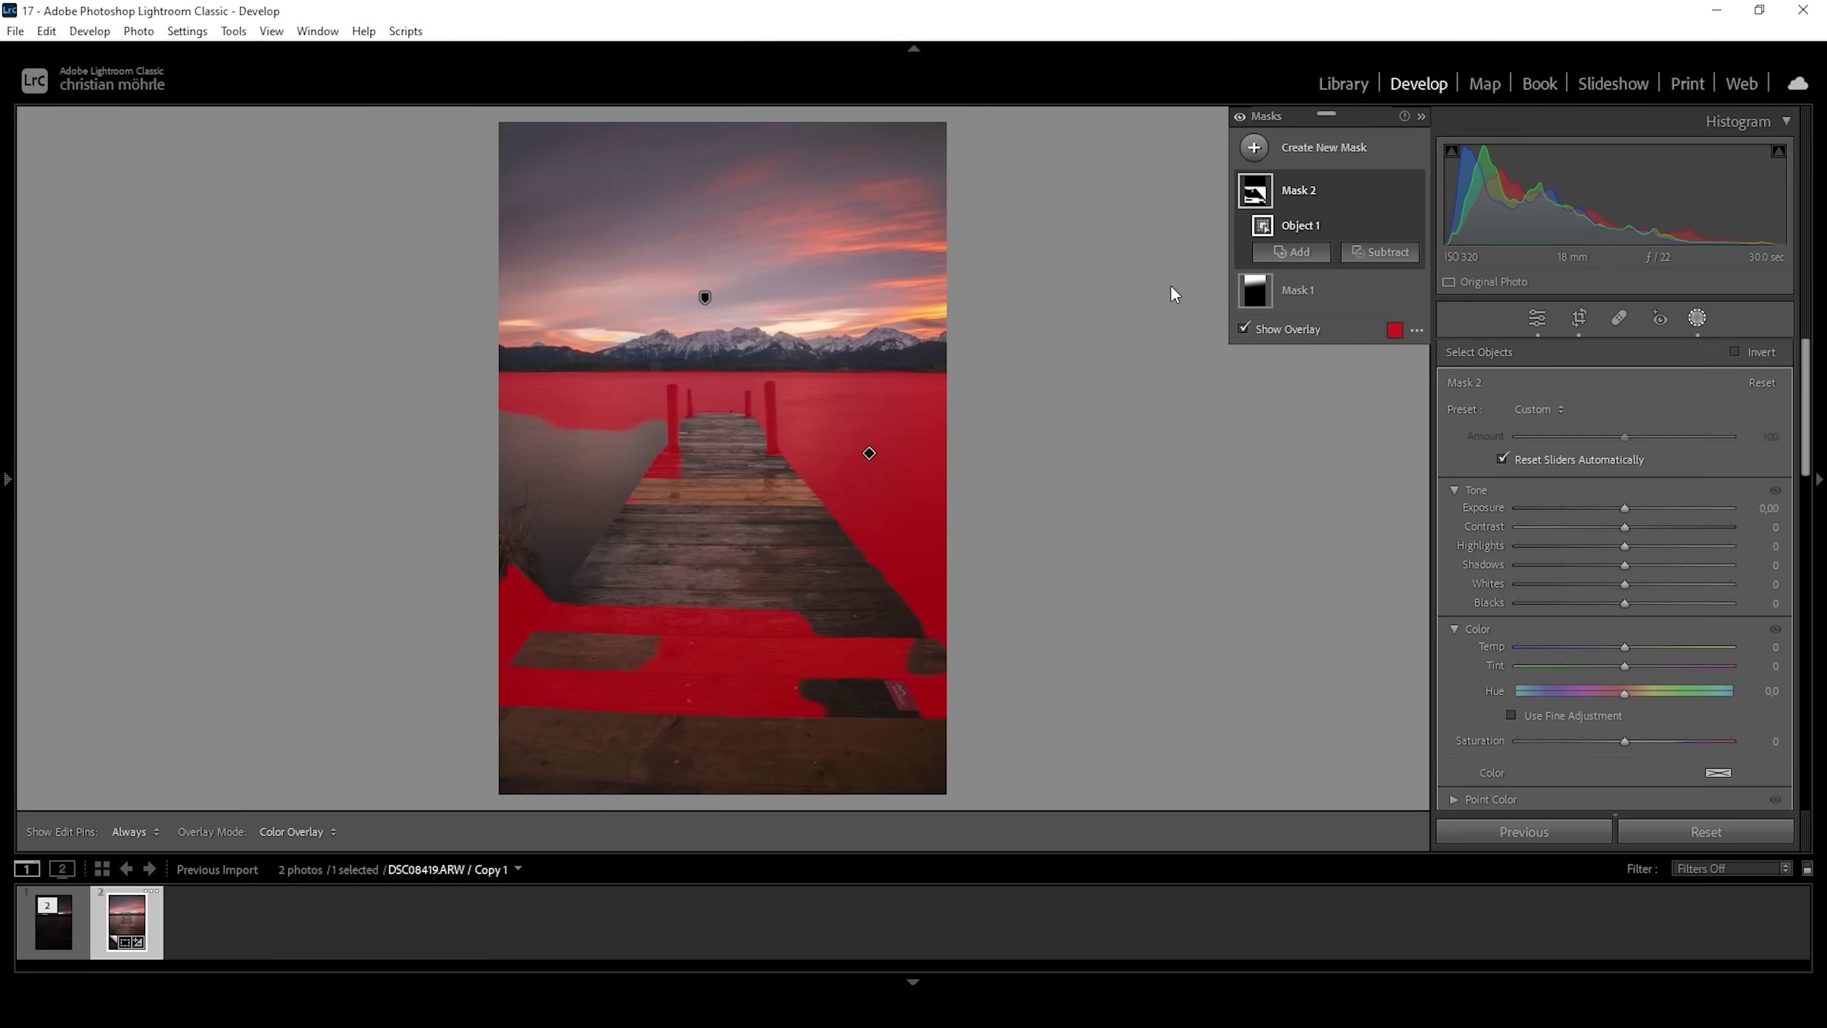
{"action": "right_click", "coordinate": [1291, 229]}
{"action": "left_click", "coordinate": [1351, 297]}
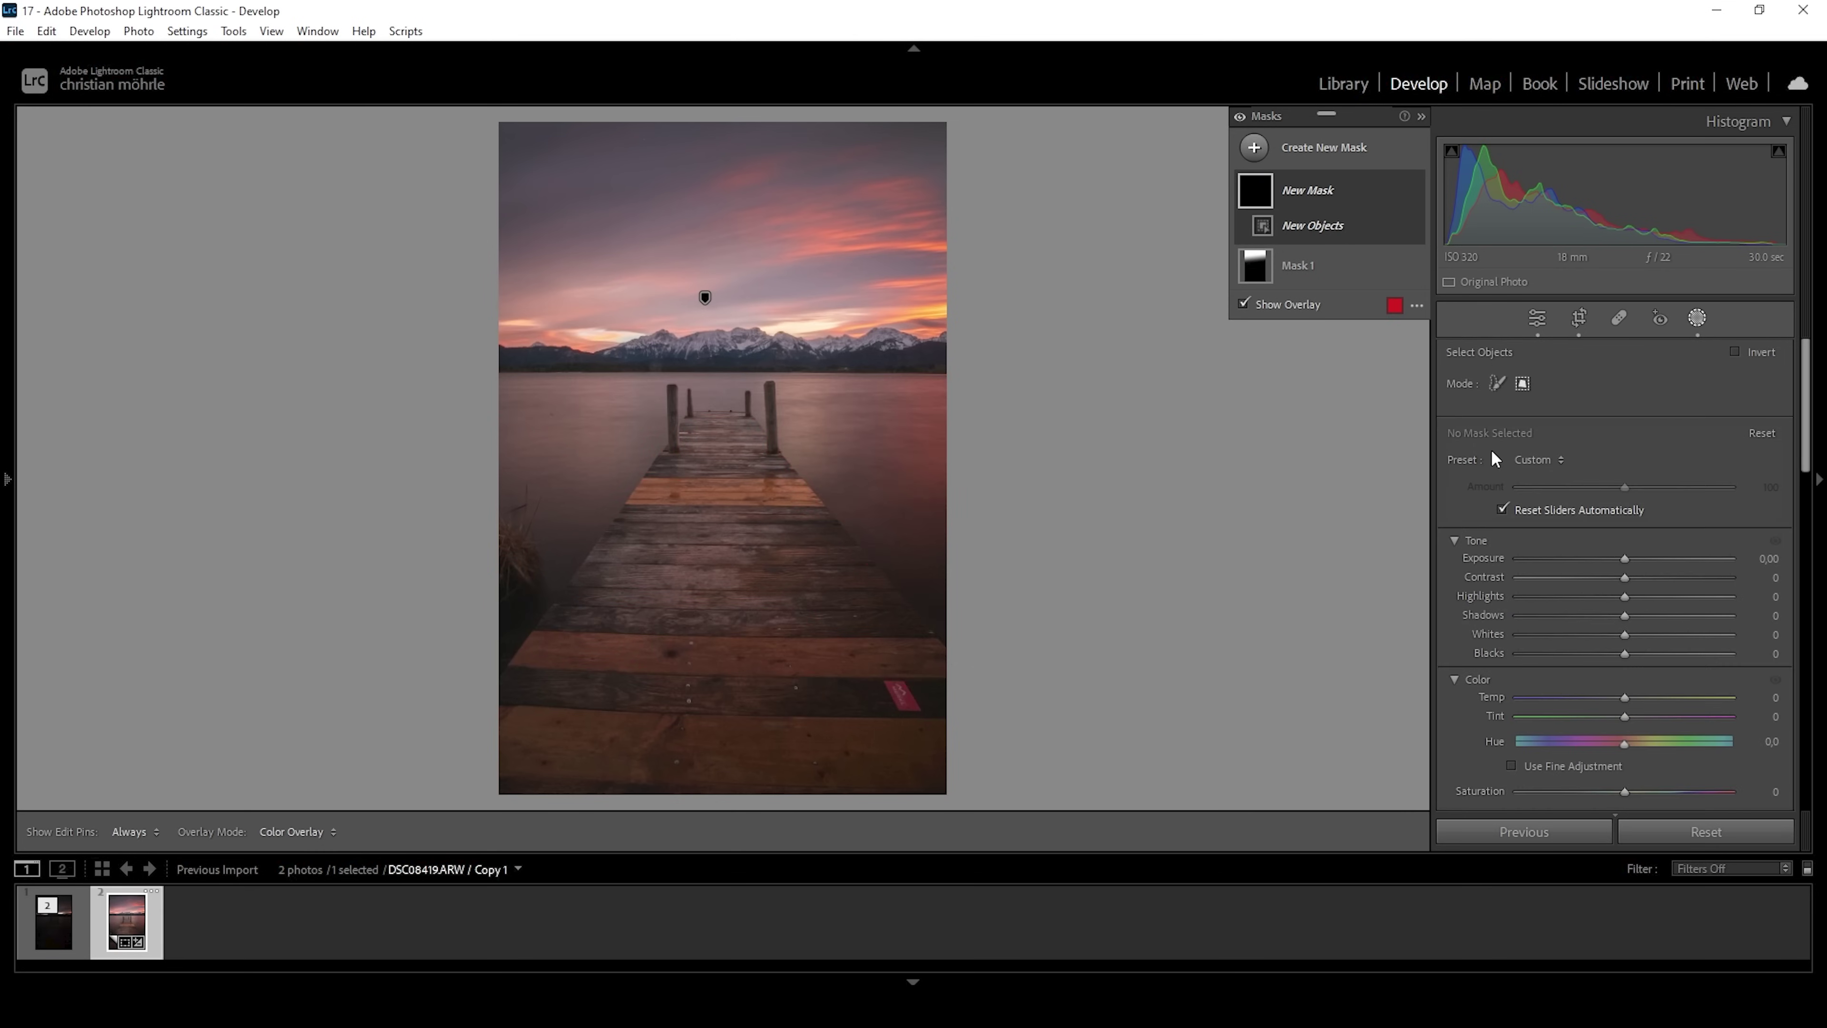
{"action": "left_click", "coordinate": [1497, 385]}
{"action": "mouse_move", "coordinate": [549, 749]}
{"action": "left_mouse_down"}
{"action": "mouse_move", "coordinate": [713, 433]}
{"action": "mouse_move", "coordinate": [757, 448]}
{"action": "mouse_move", "coordinate": [856, 637]}
{"action": "mouse_move", "coordinate": [665, 763]}
{"action": "mouse_move", "coordinate": [803, 633]}
{"action": "mouse_move", "coordinate": [767, 473]}
{"action": "left_mouse_up"}
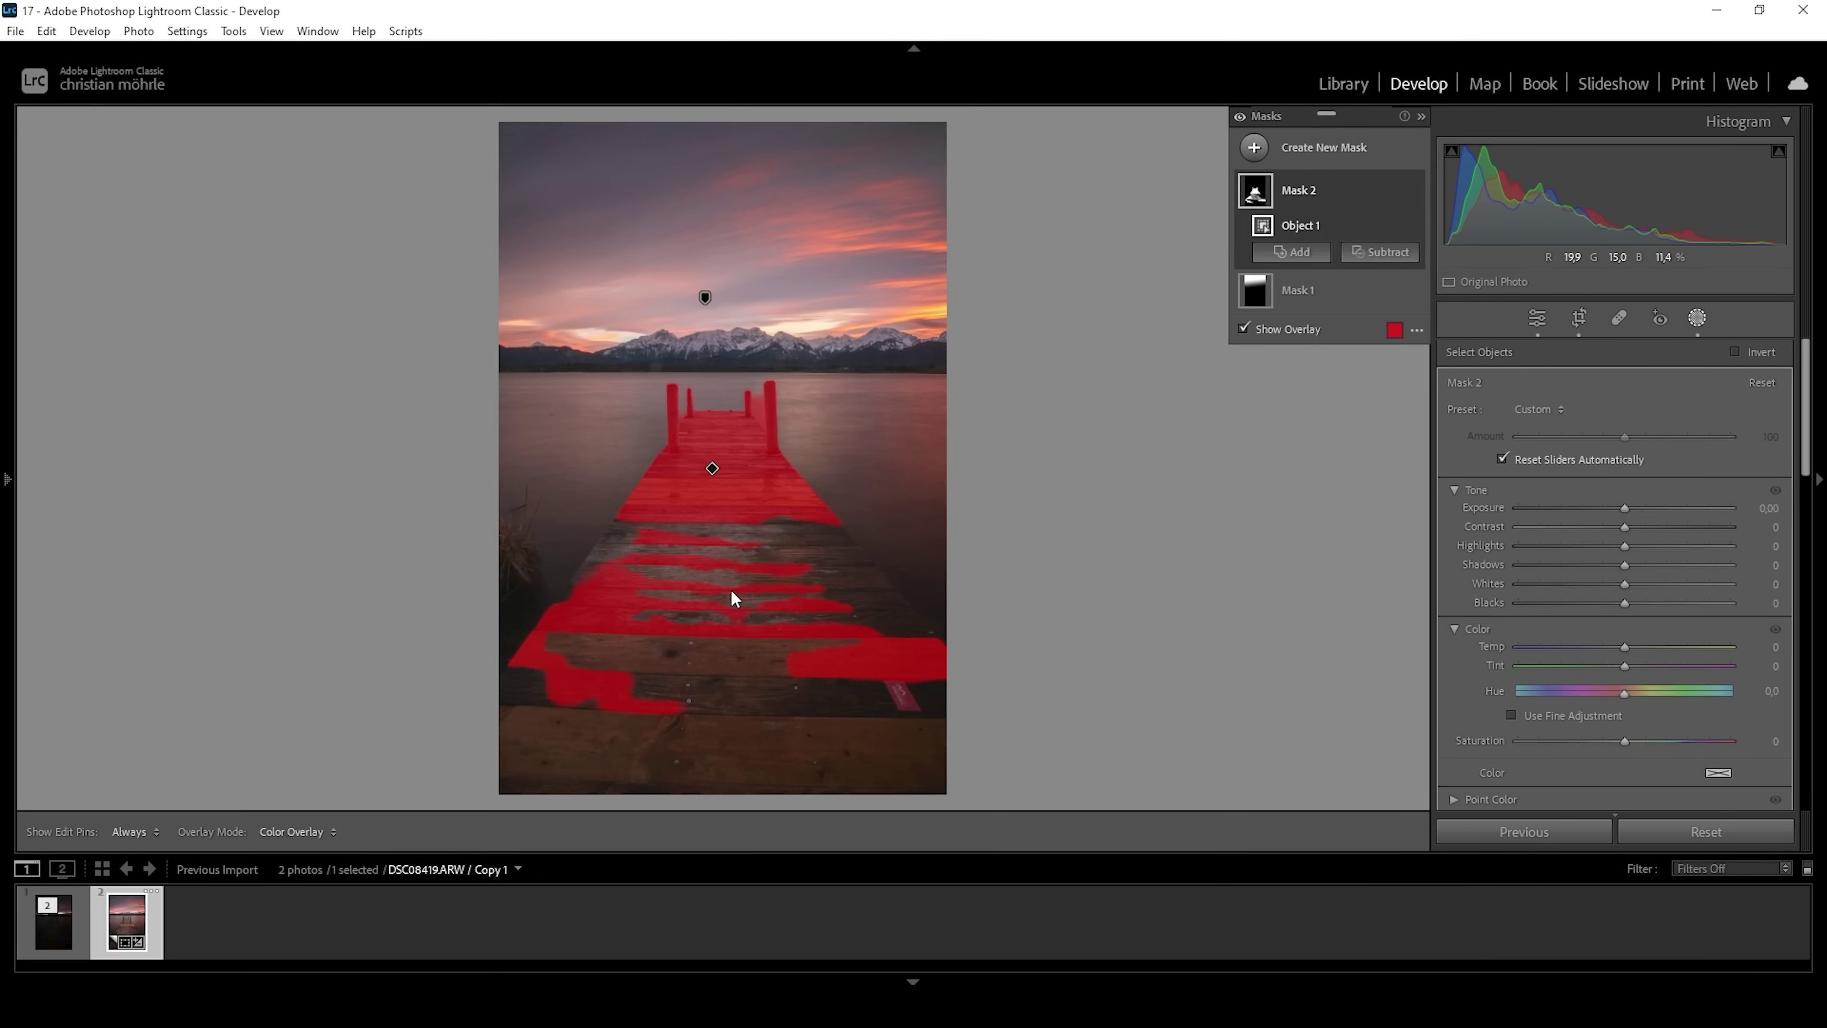
{"action": "left_click", "coordinate": [1291, 253]}
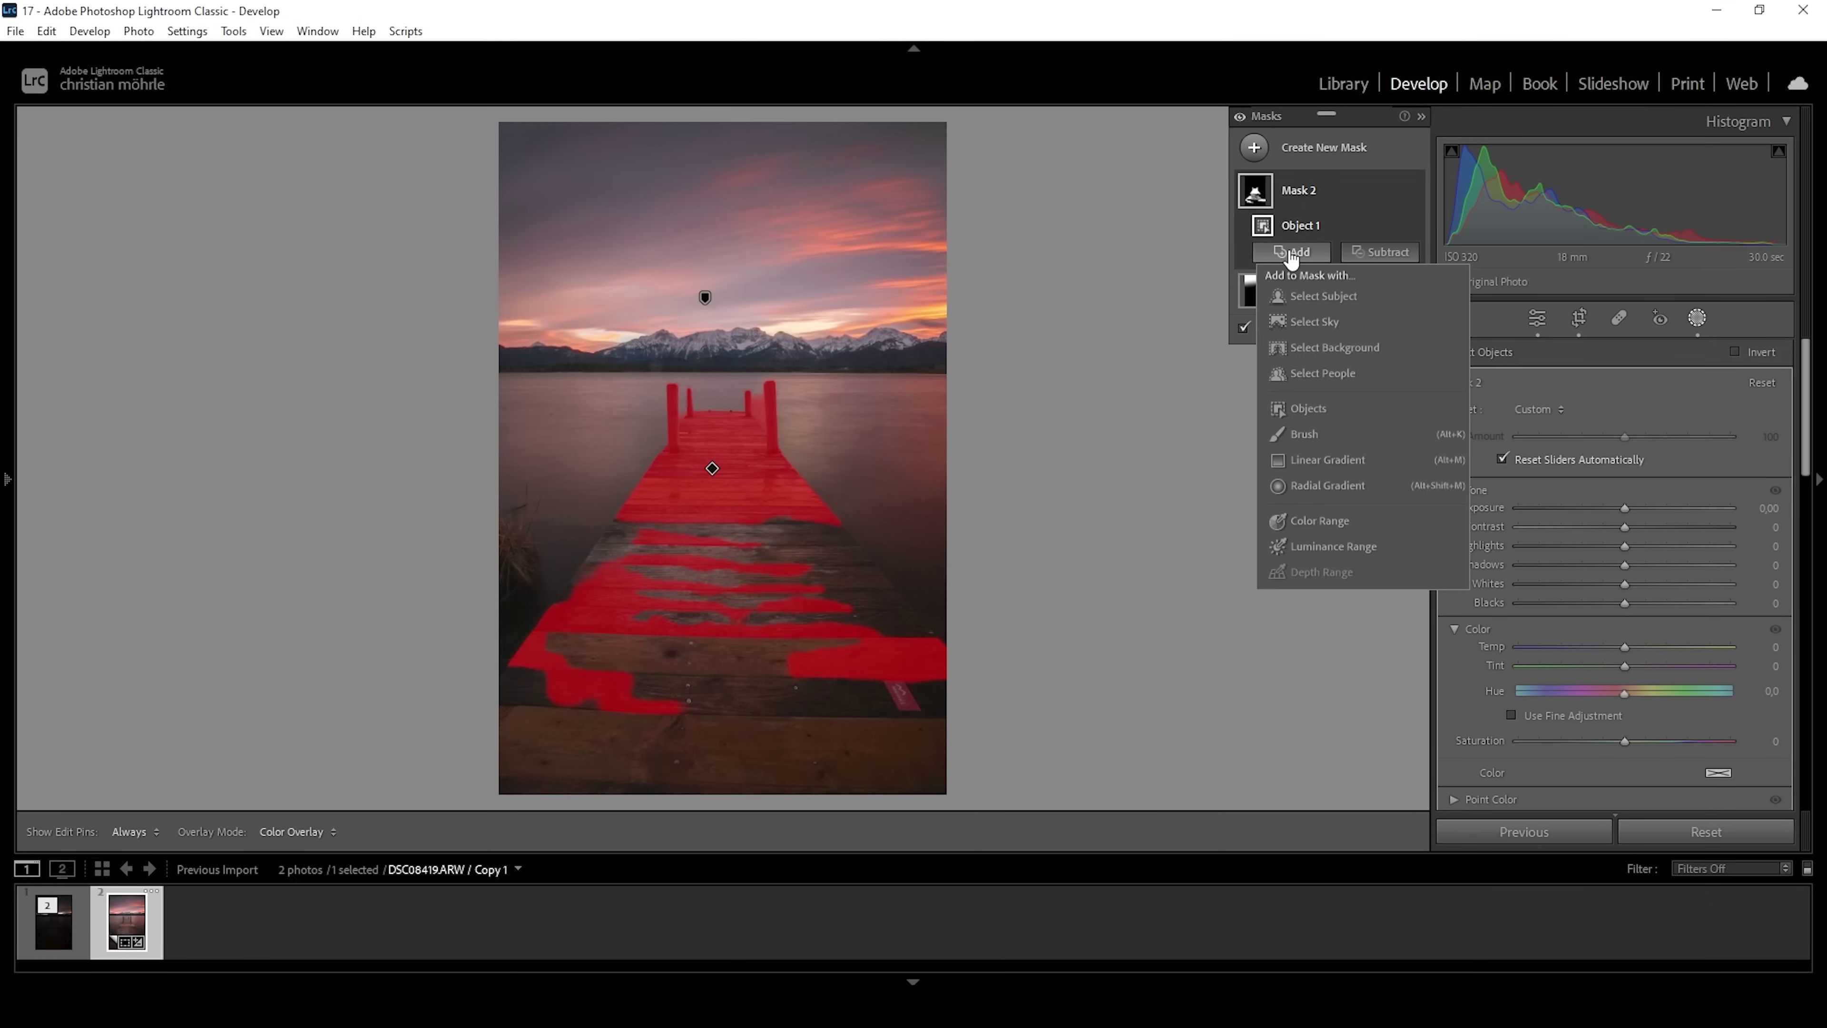
Add a second object selection and a brush stroke covering the jetty's lower edge.
{"action": "left_click", "coordinate": [1329, 407]}
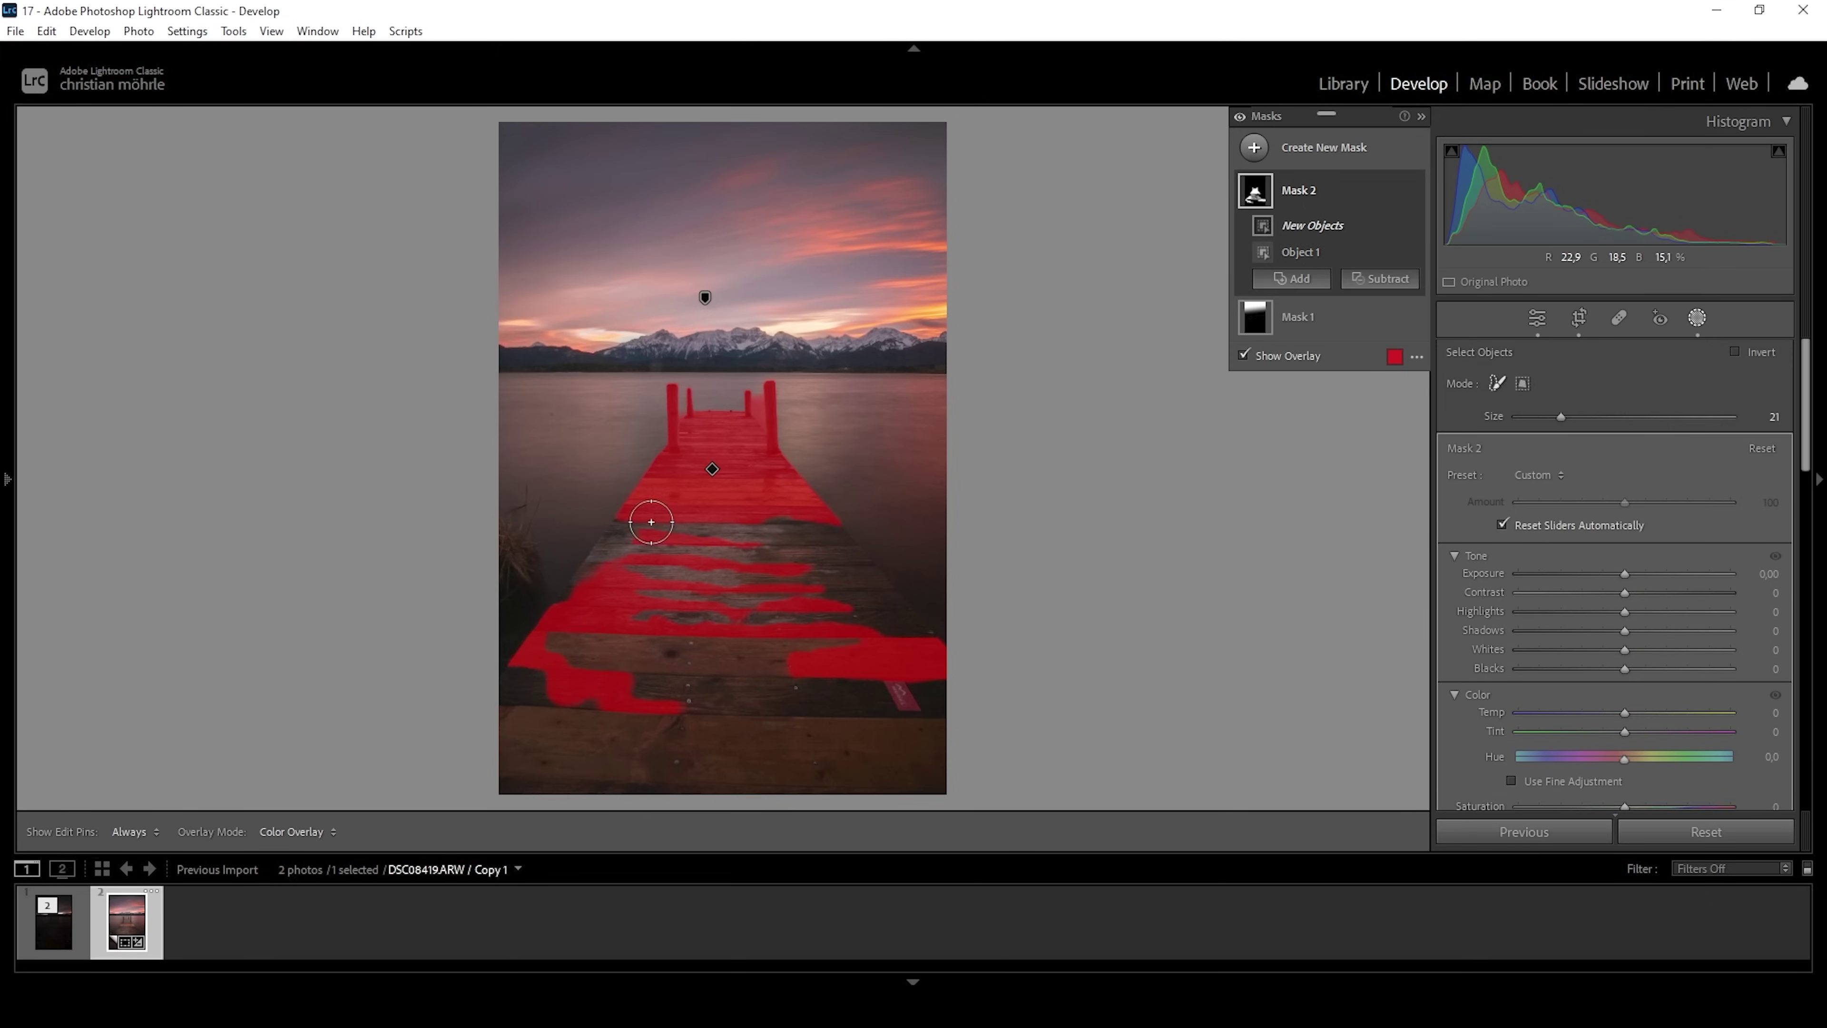
{"action": "mouse_move", "coordinate": [639, 553]}
{"action": "left_mouse_down"}
{"action": "mouse_move", "coordinate": [752, 540]}
{"action": "mouse_move", "coordinate": [827, 583]}
{"action": "mouse_move", "coordinate": [622, 651]}
{"action": "mouse_move", "coordinate": [864, 767]}
{"action": "mouse_move", "coordinate": [873, 694]}
{"action": "mouse_move", "coordinate": [943, 737]}
{"action": "left_mouse_up"}
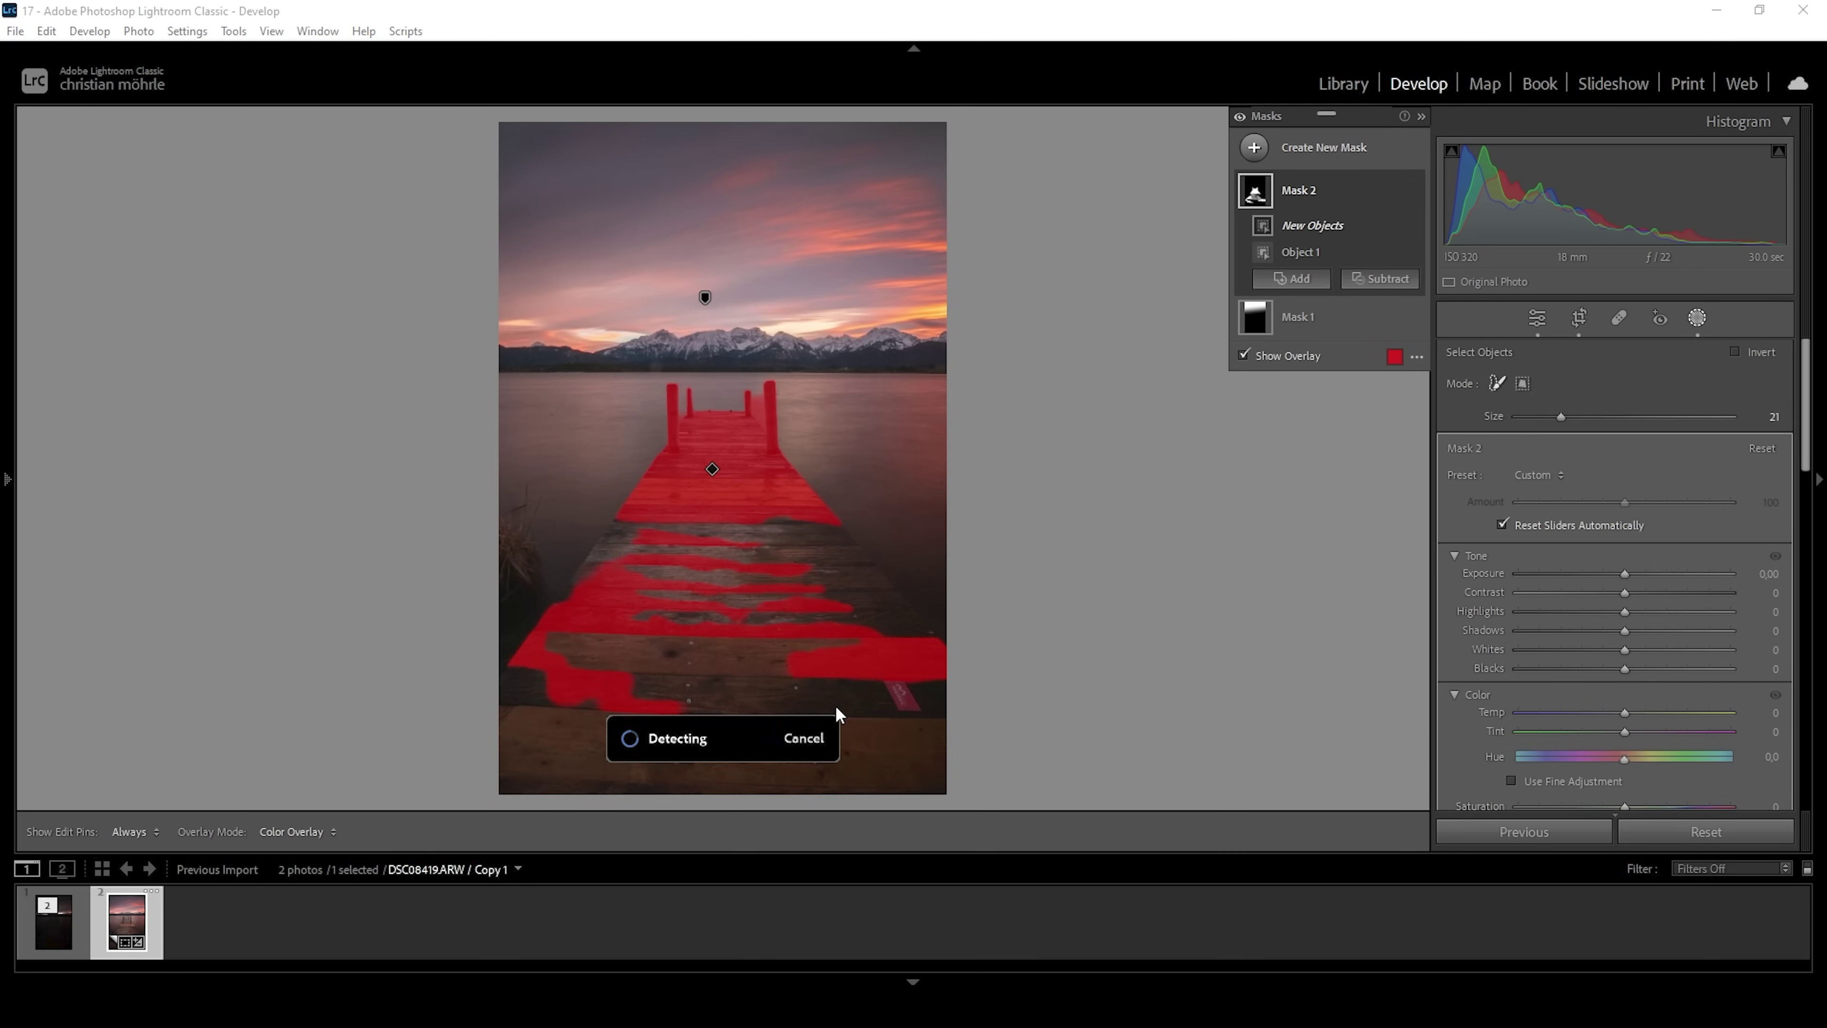
{"action": "left_click", "coordinate": [1290, 278]}
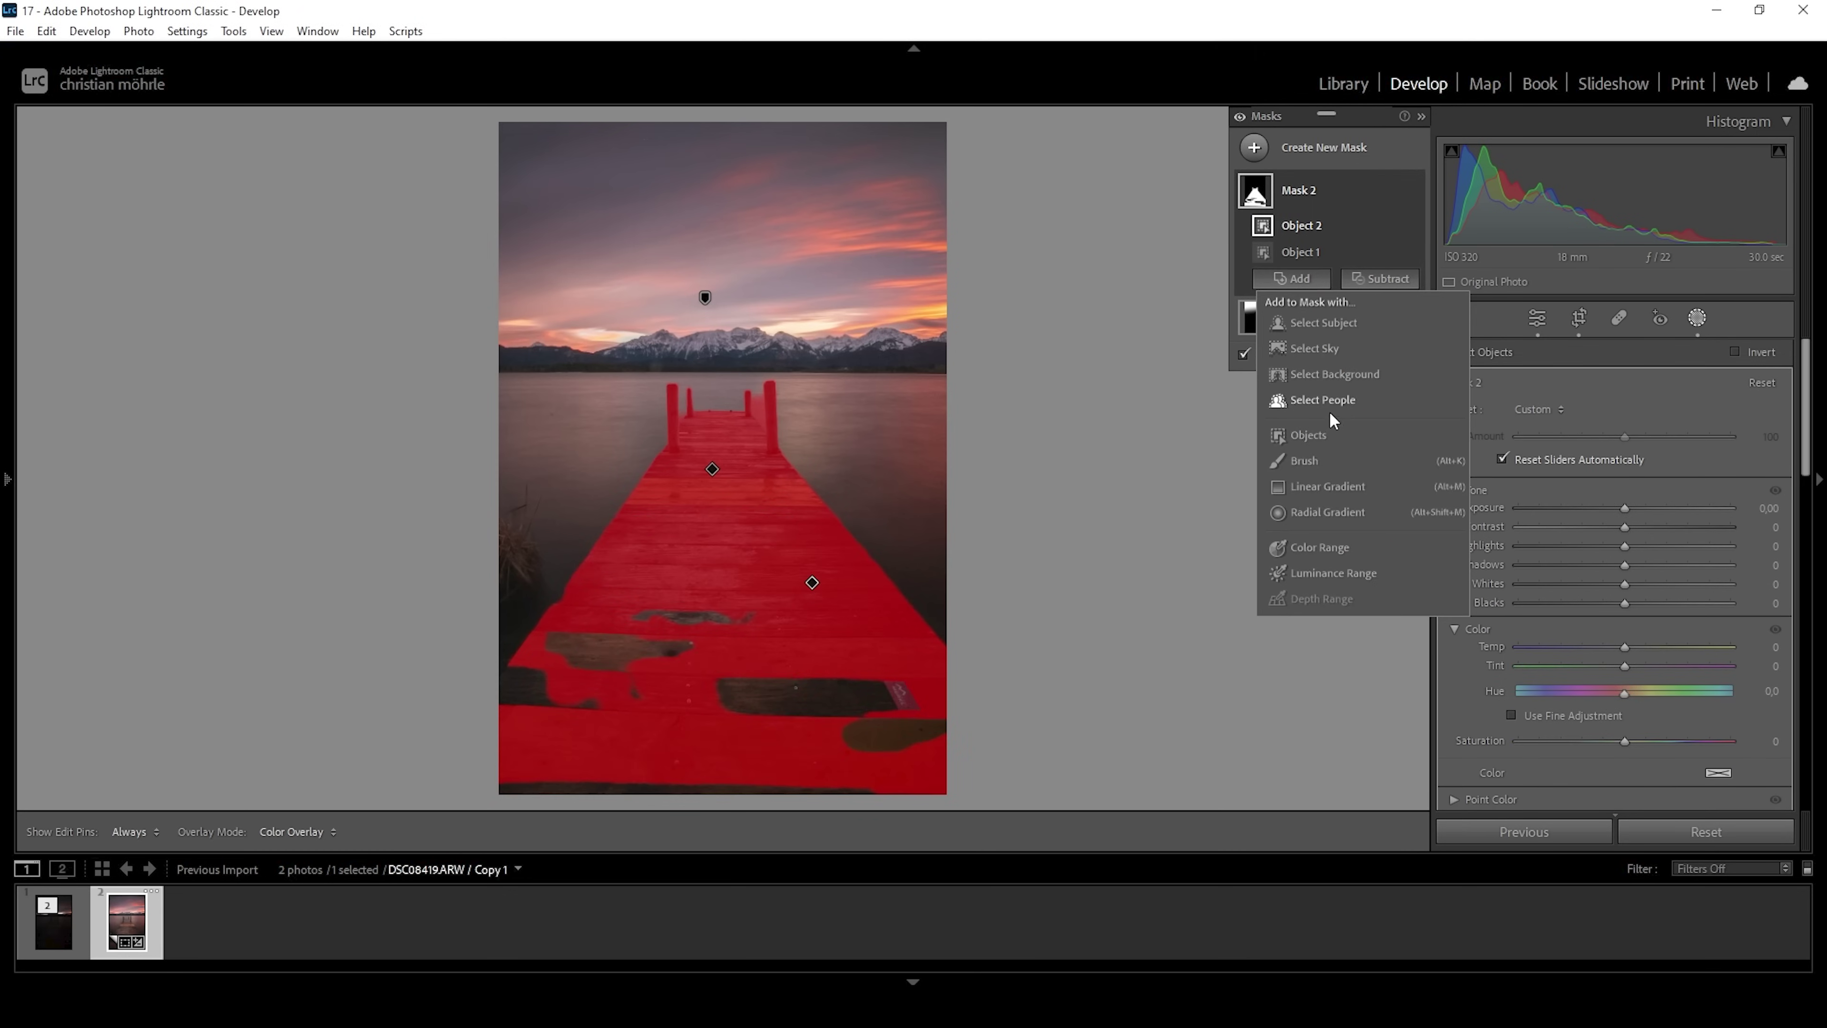
{"action": "left_click", "coordinate": [1327, 461]}
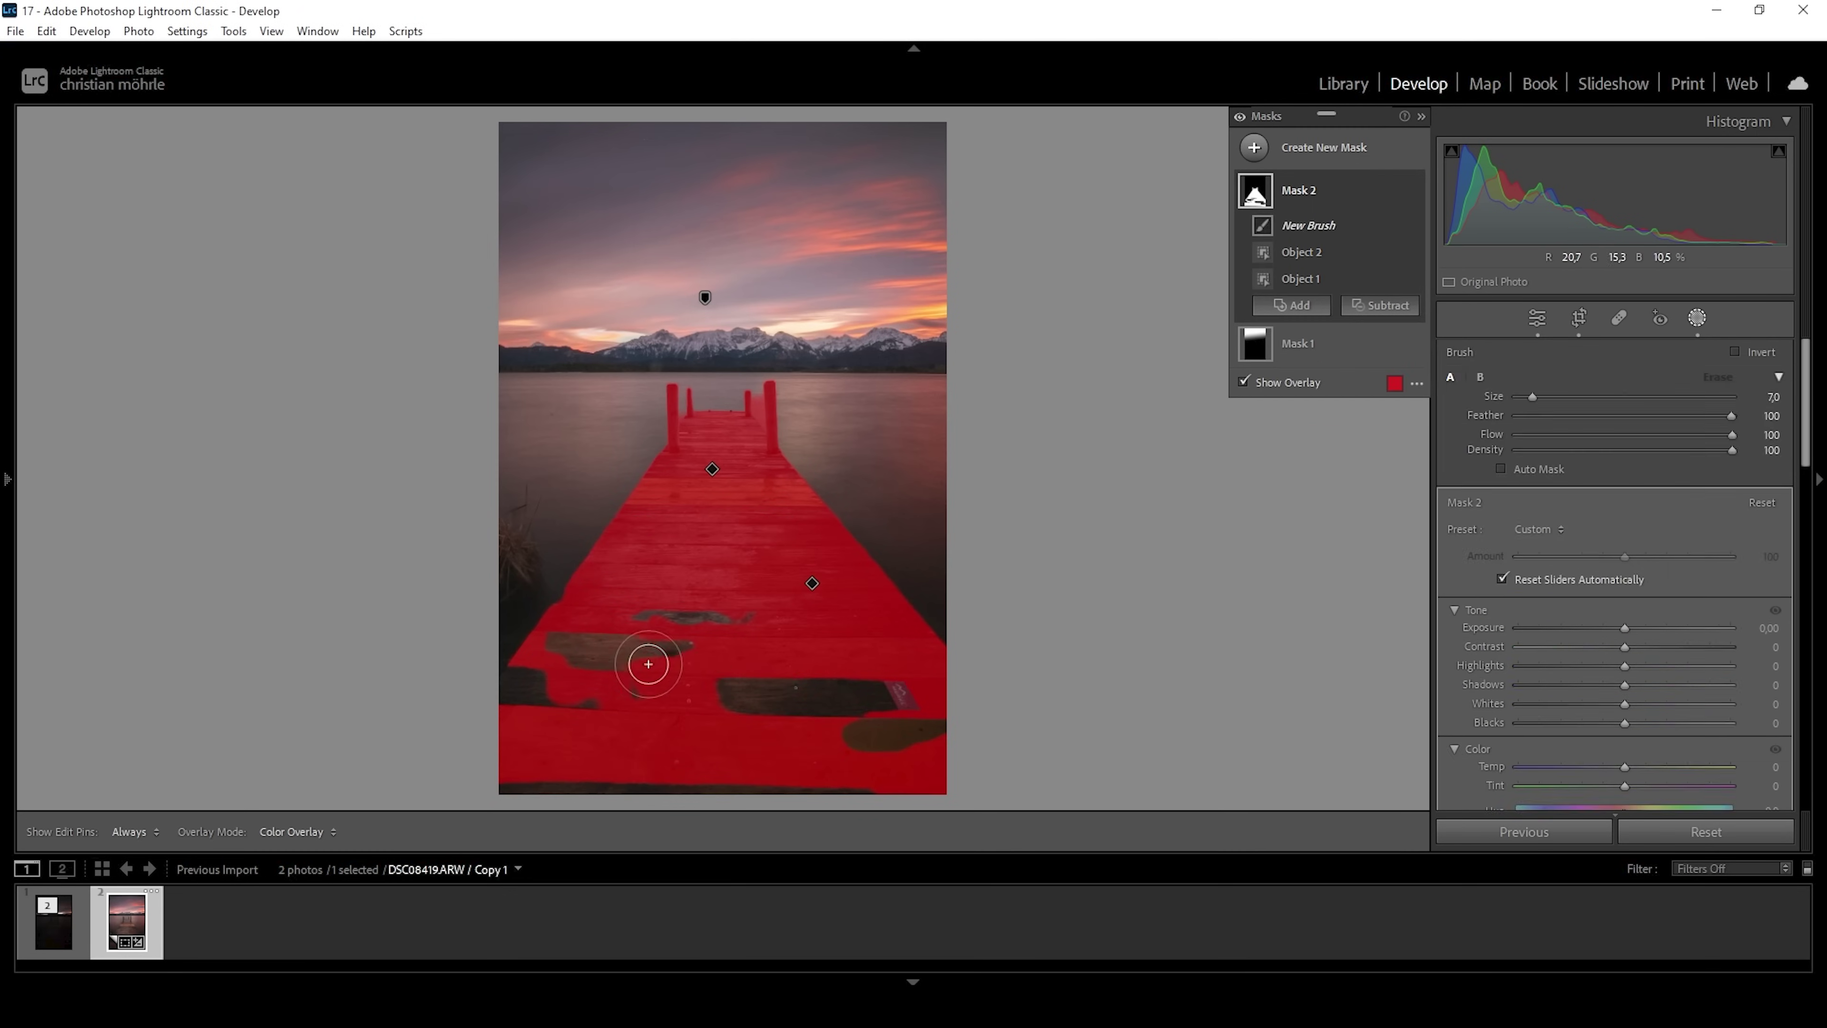
{"action": "mouse_move", "coordinate": [644, 661]}
{"action": "left_mouse_down"}
{"action": "mouse_move", "coordinate": [752, 628]}
{"action": "mouse_move", "coordinate": [733, 681]}
{"action": "mouse_move", "coordinate": [881, 681]}
{"action": "mouse_move", "coordinate": [921, 723]}
{"action": "mouse_move", "coordinate": [952, 723]}
{"action": "mouse_move", "coordinate": [762, 794]}
{"action": "mouse_move", "coordinate": [489, 787]}
{"action": "left_mouse_up"}
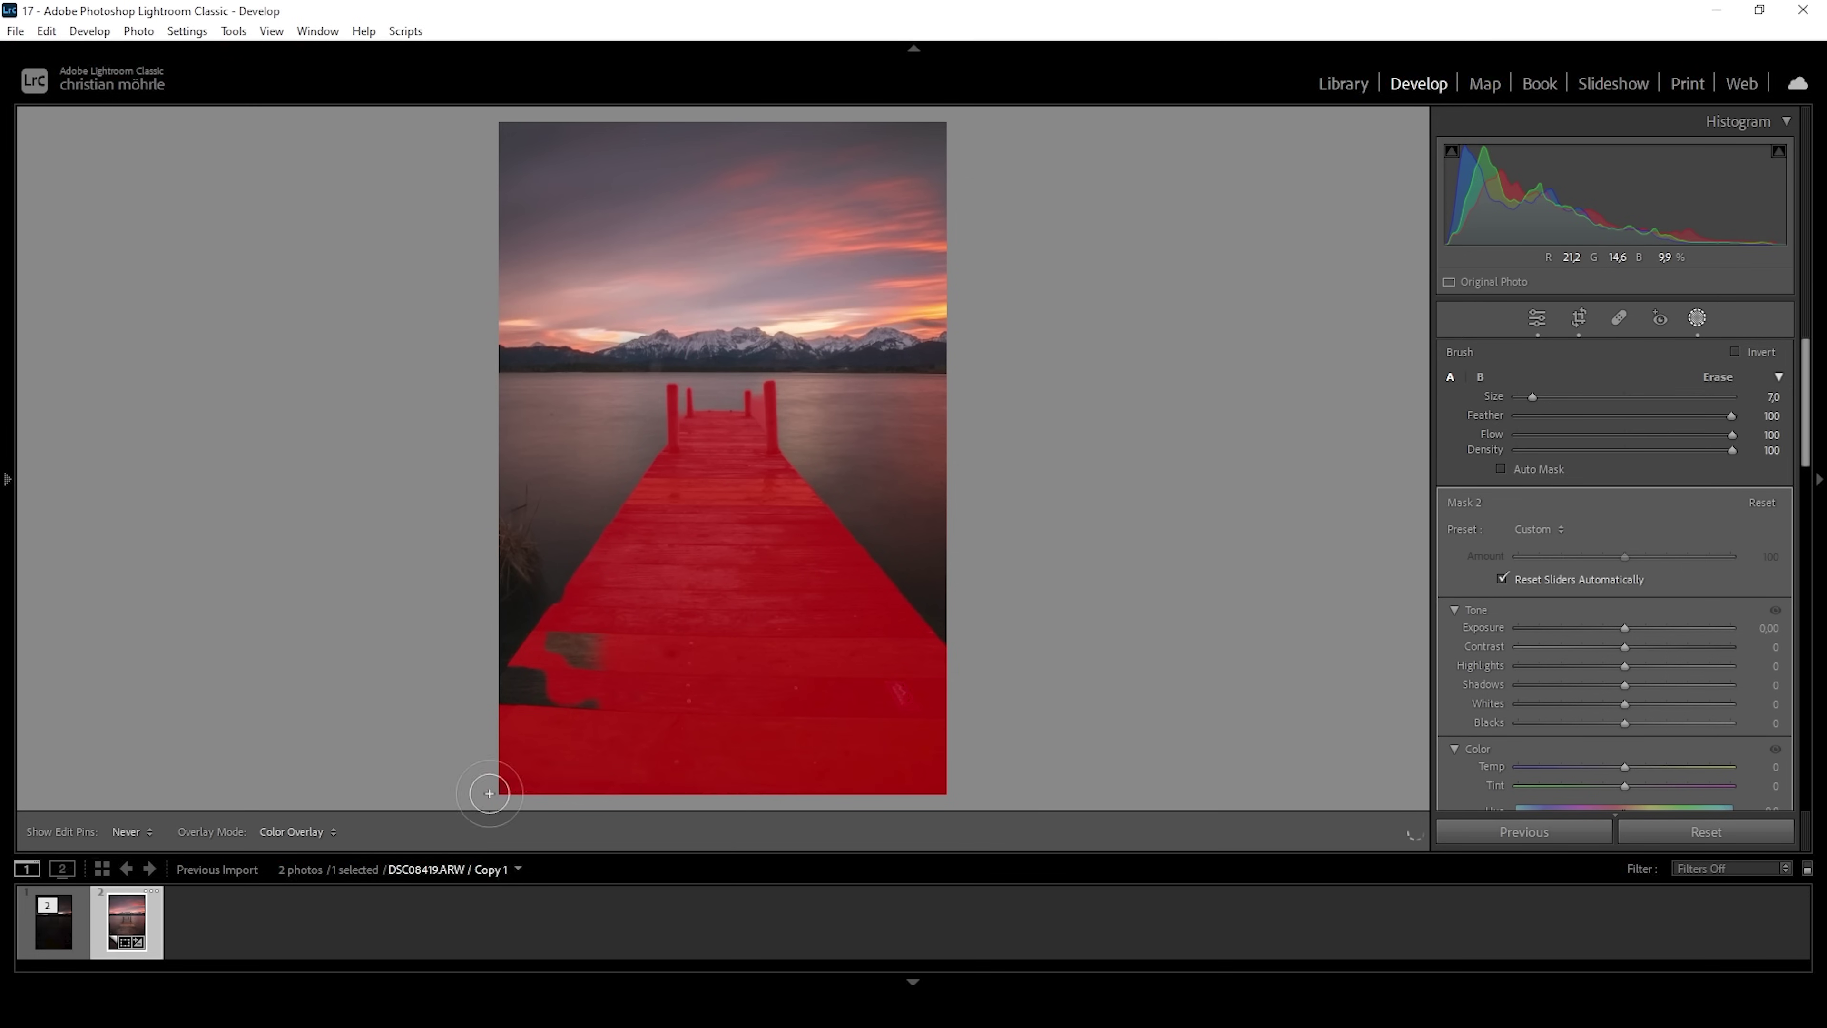
Brush away mask spill near the far posts and hide the red overlay.
{"action": "left_click", "coordinate": [1379, 304]}
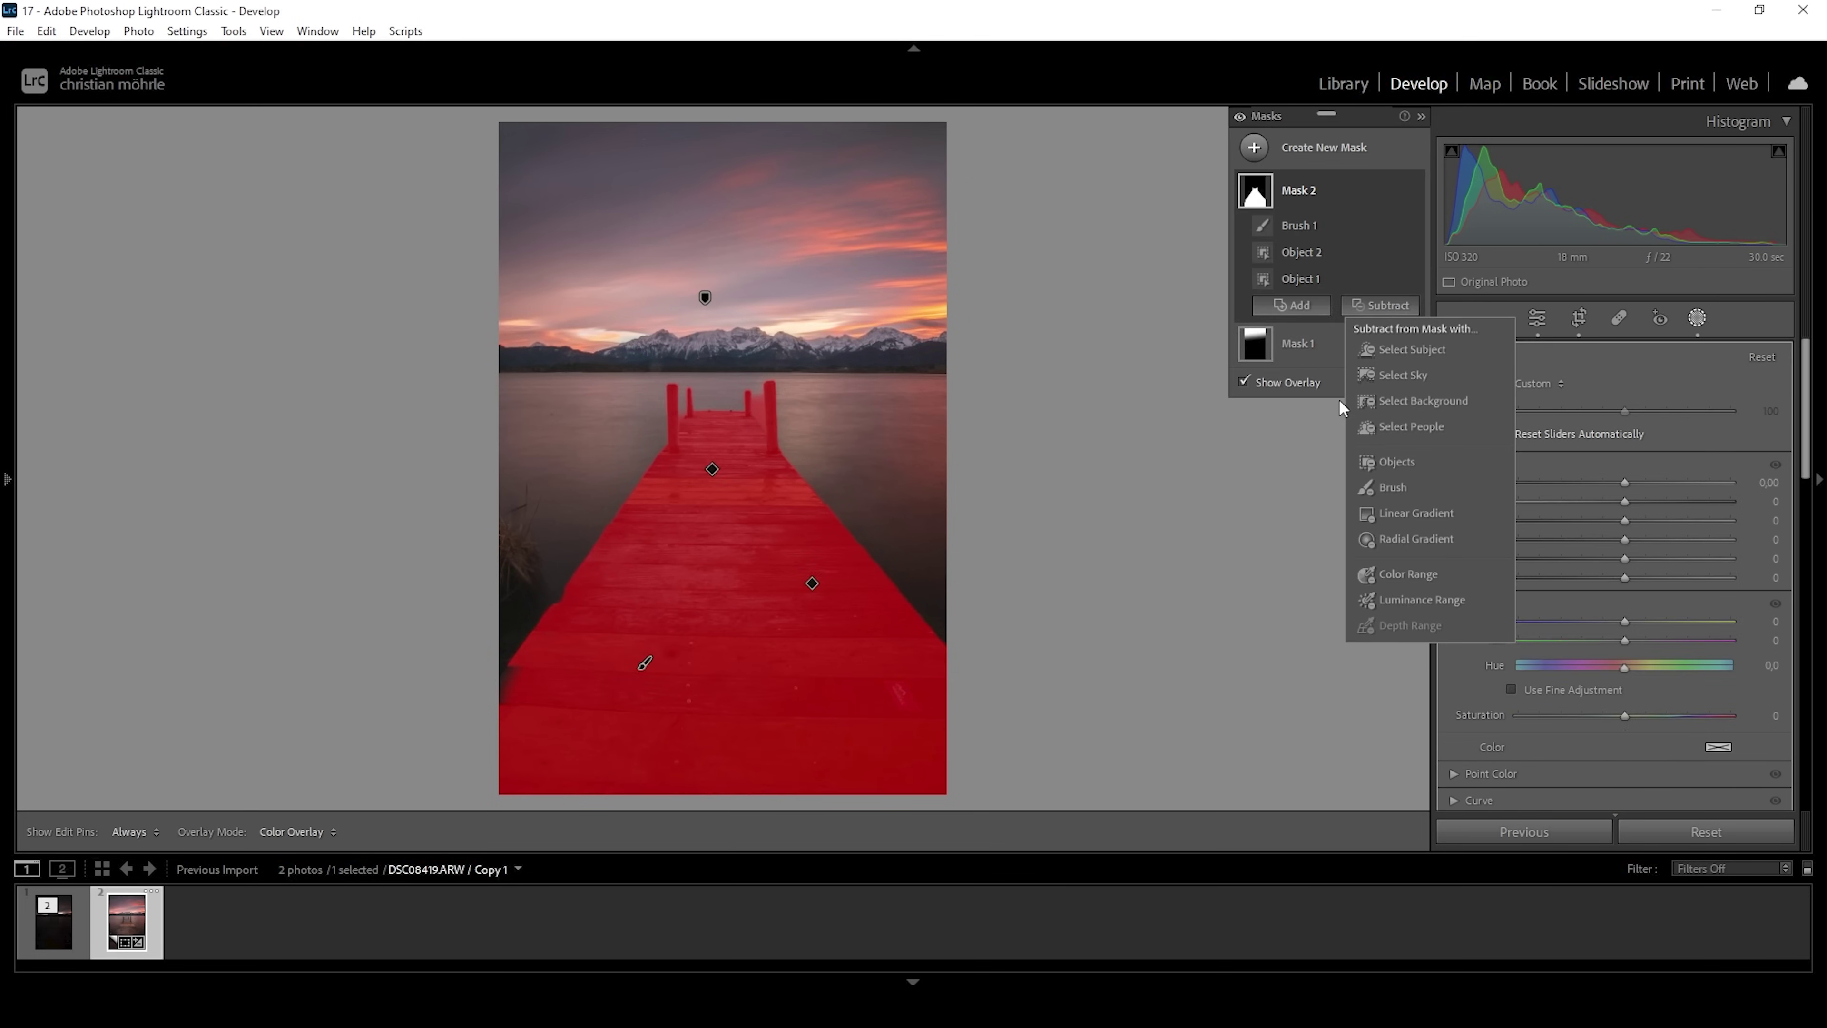
{"action": "left_click", "coordinate": [1374, 492]}
{"action": "scroll", "coordinate": [755, 410], "scroll_direction": "down", "scroll_amount": 1}
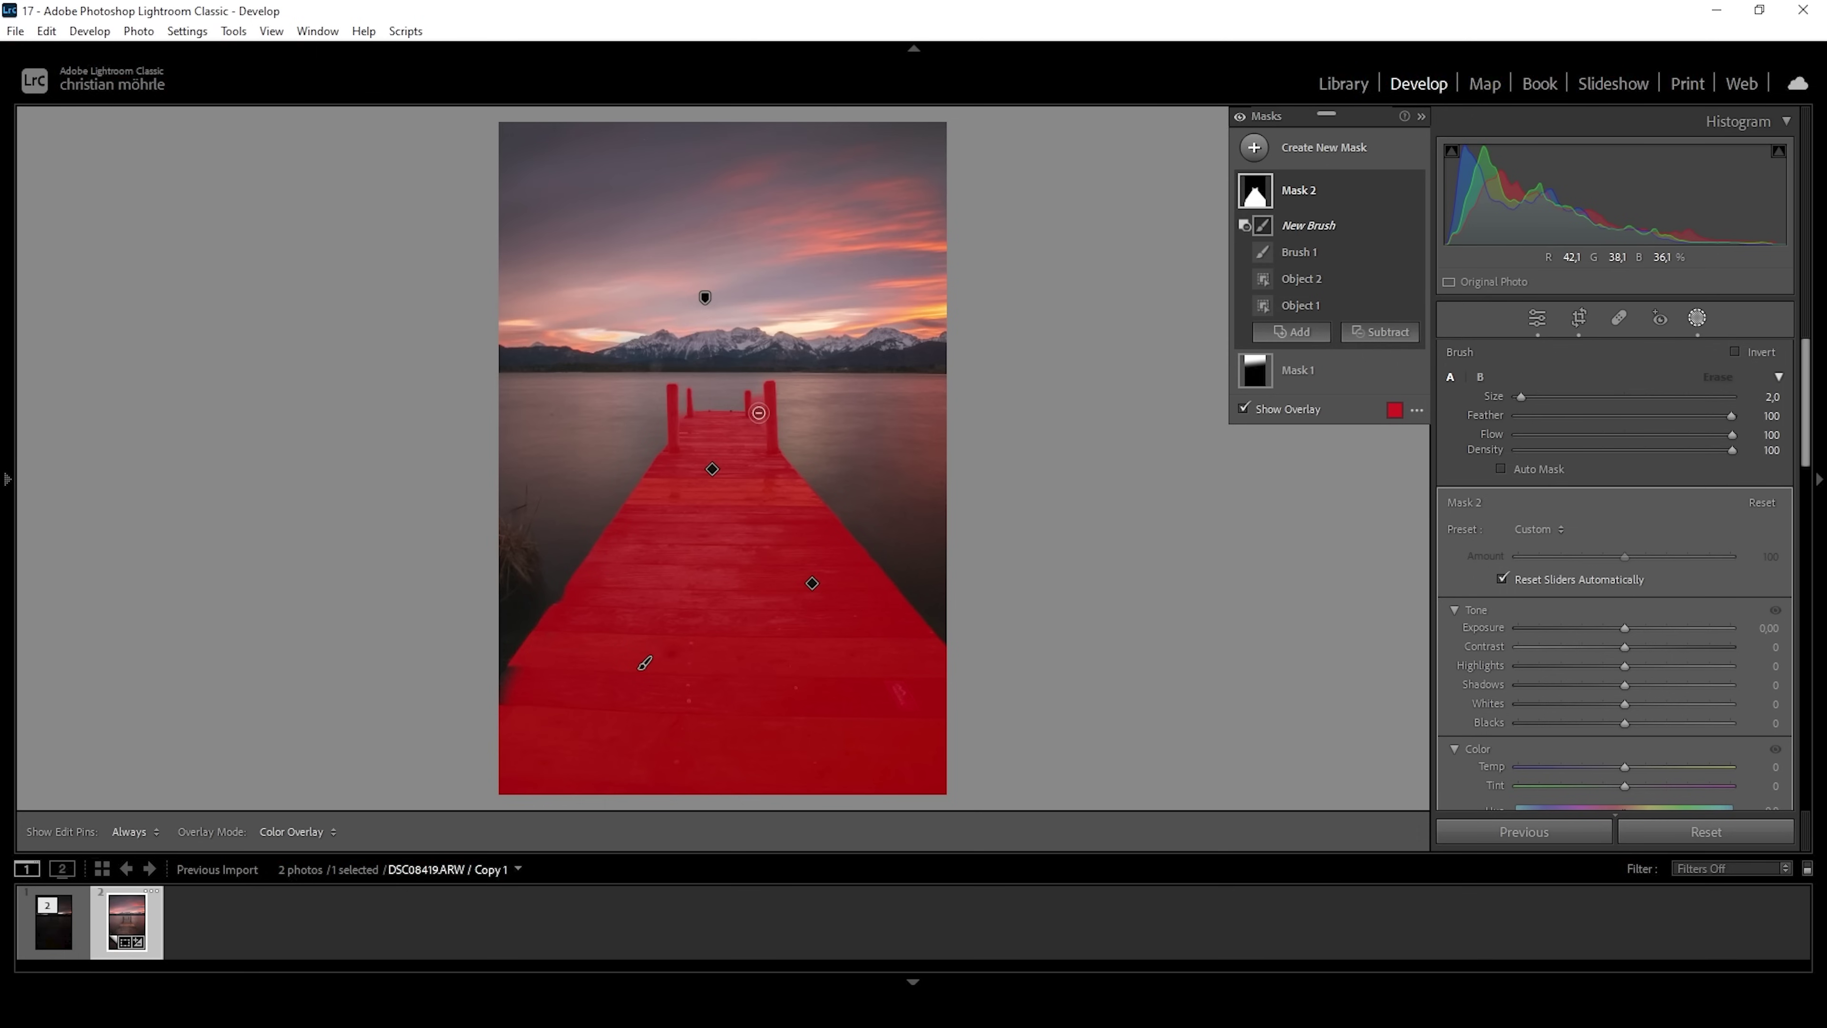
{"action": "key", "text": "h"}
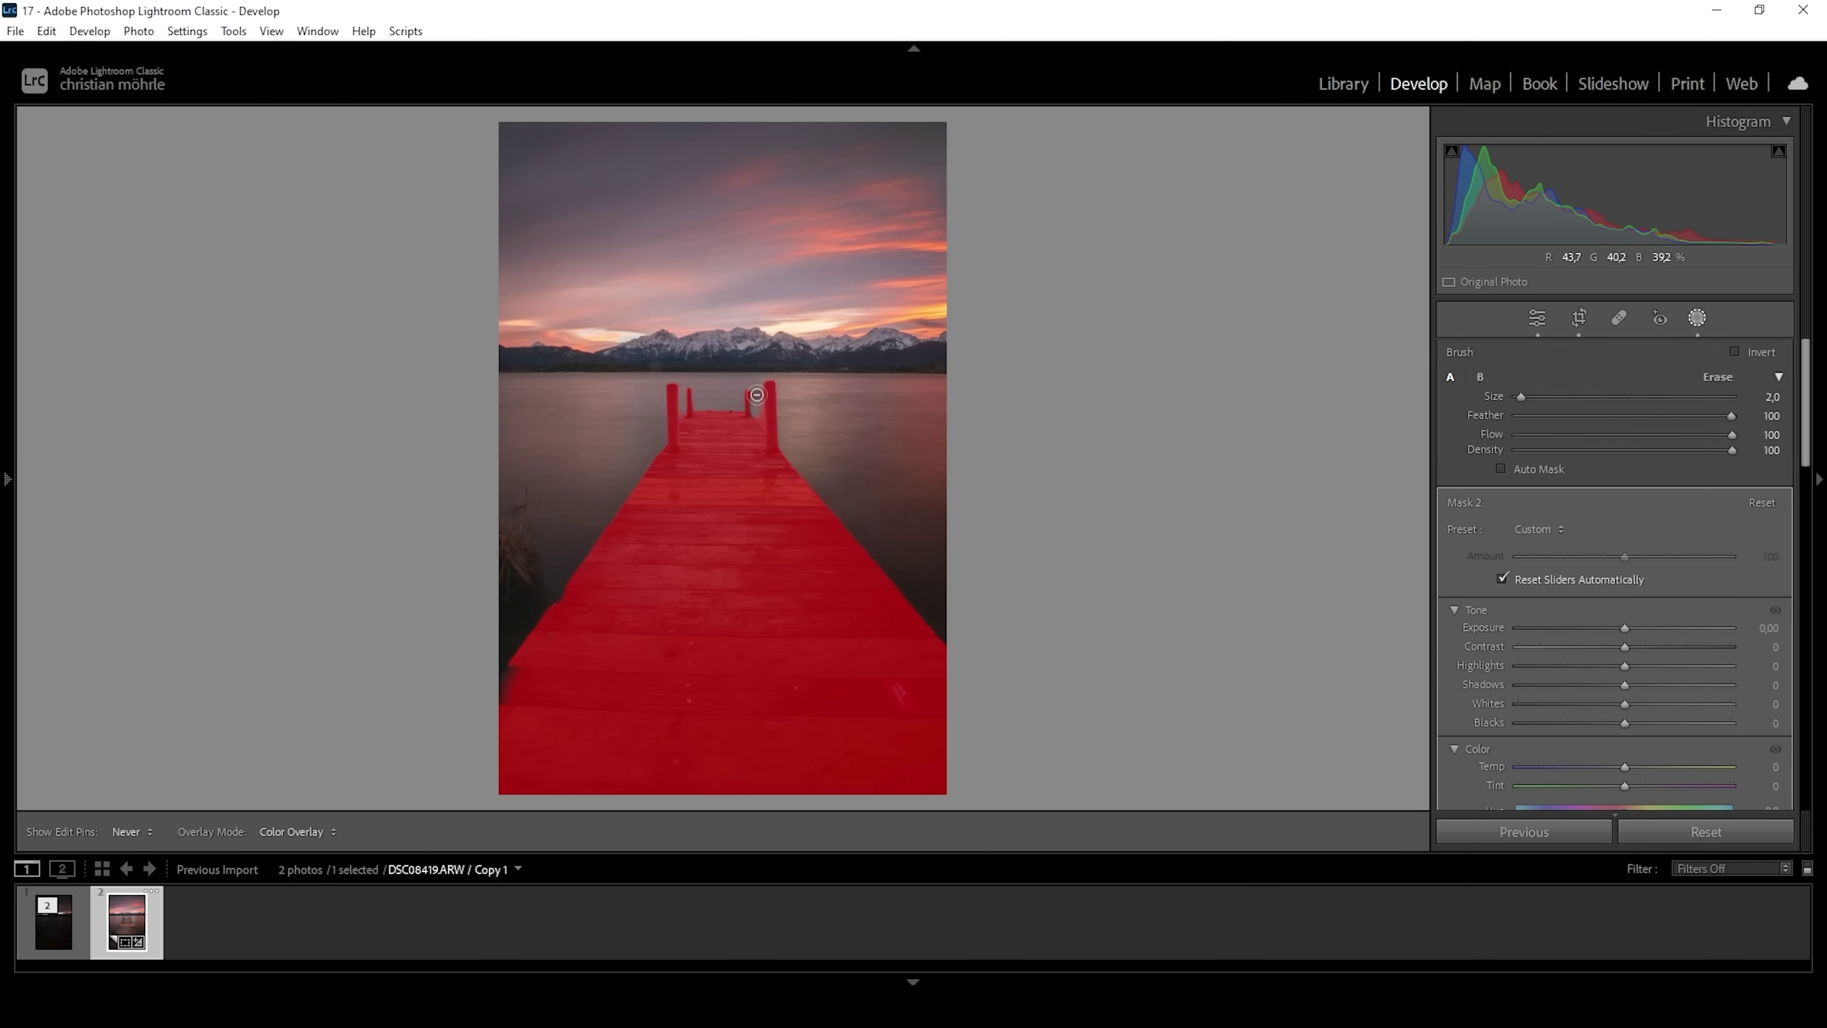
{"action": "key", "text": "h"}
{"action": "left_click", "coordinate": [768, 379]}
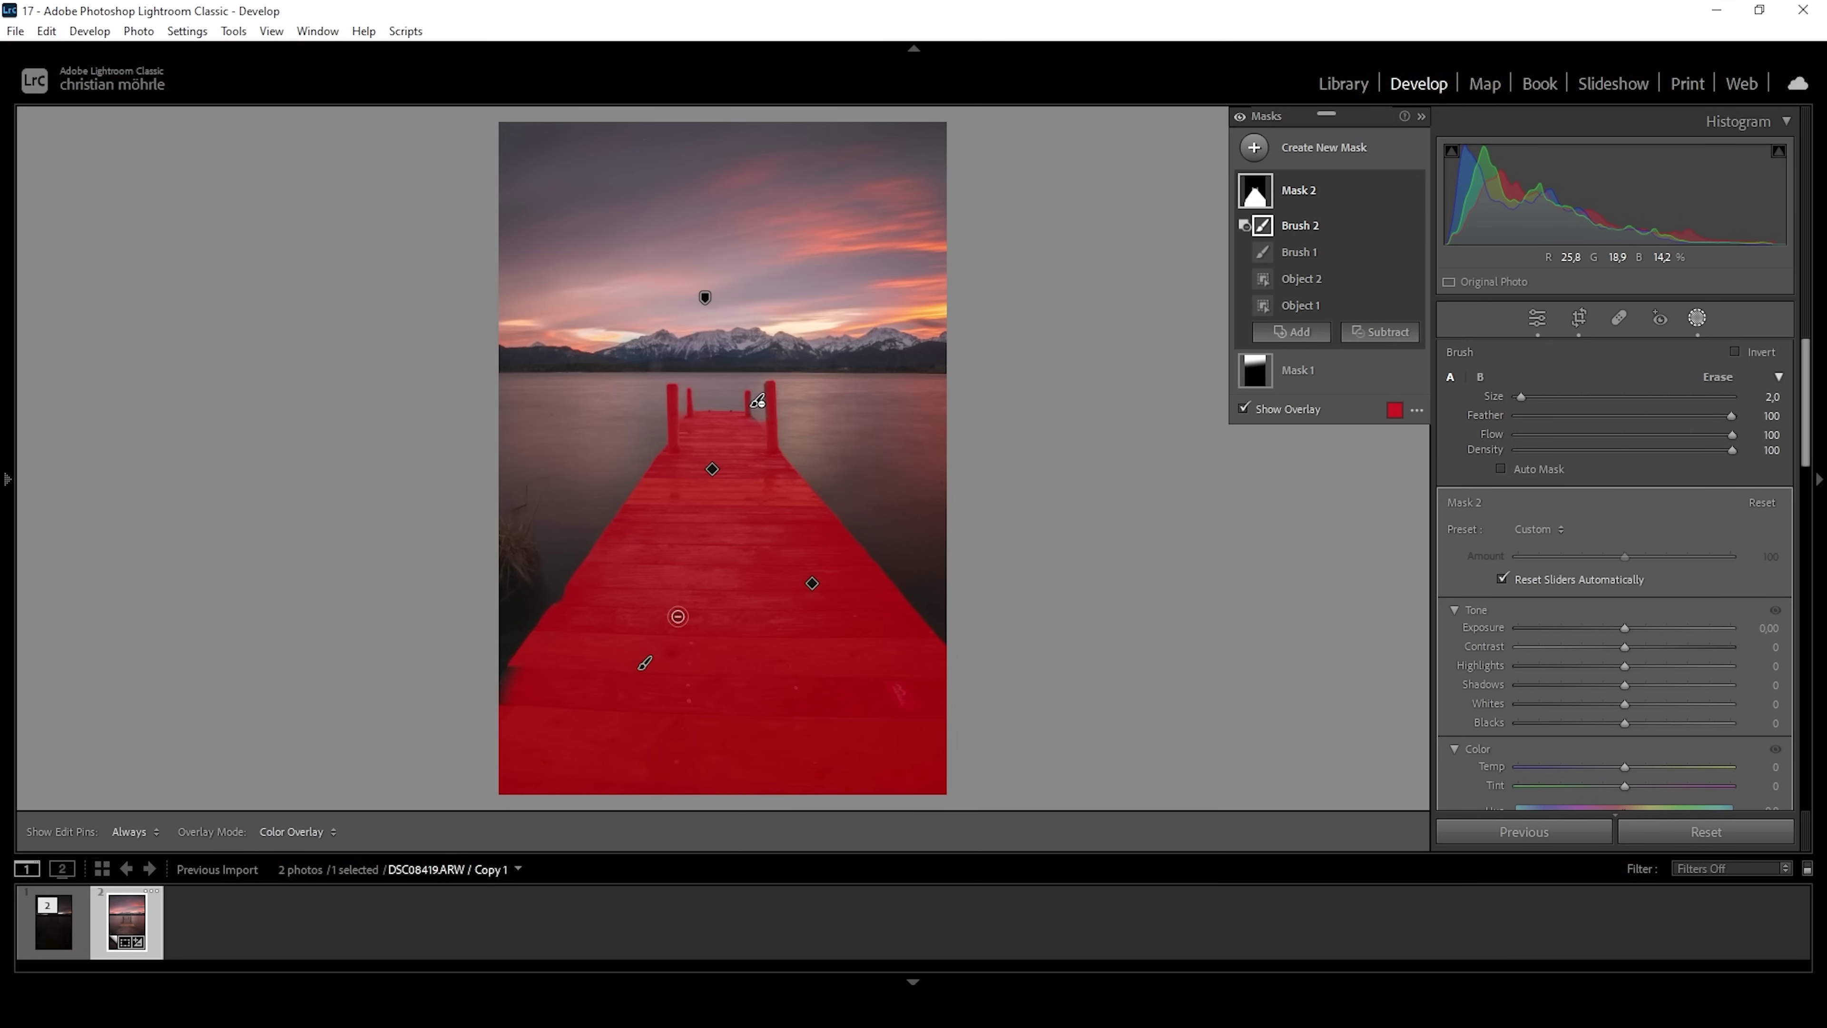
{"action": "key", "text": "o"}
{"action": "left_click", "coordinate": [1628, 711]}
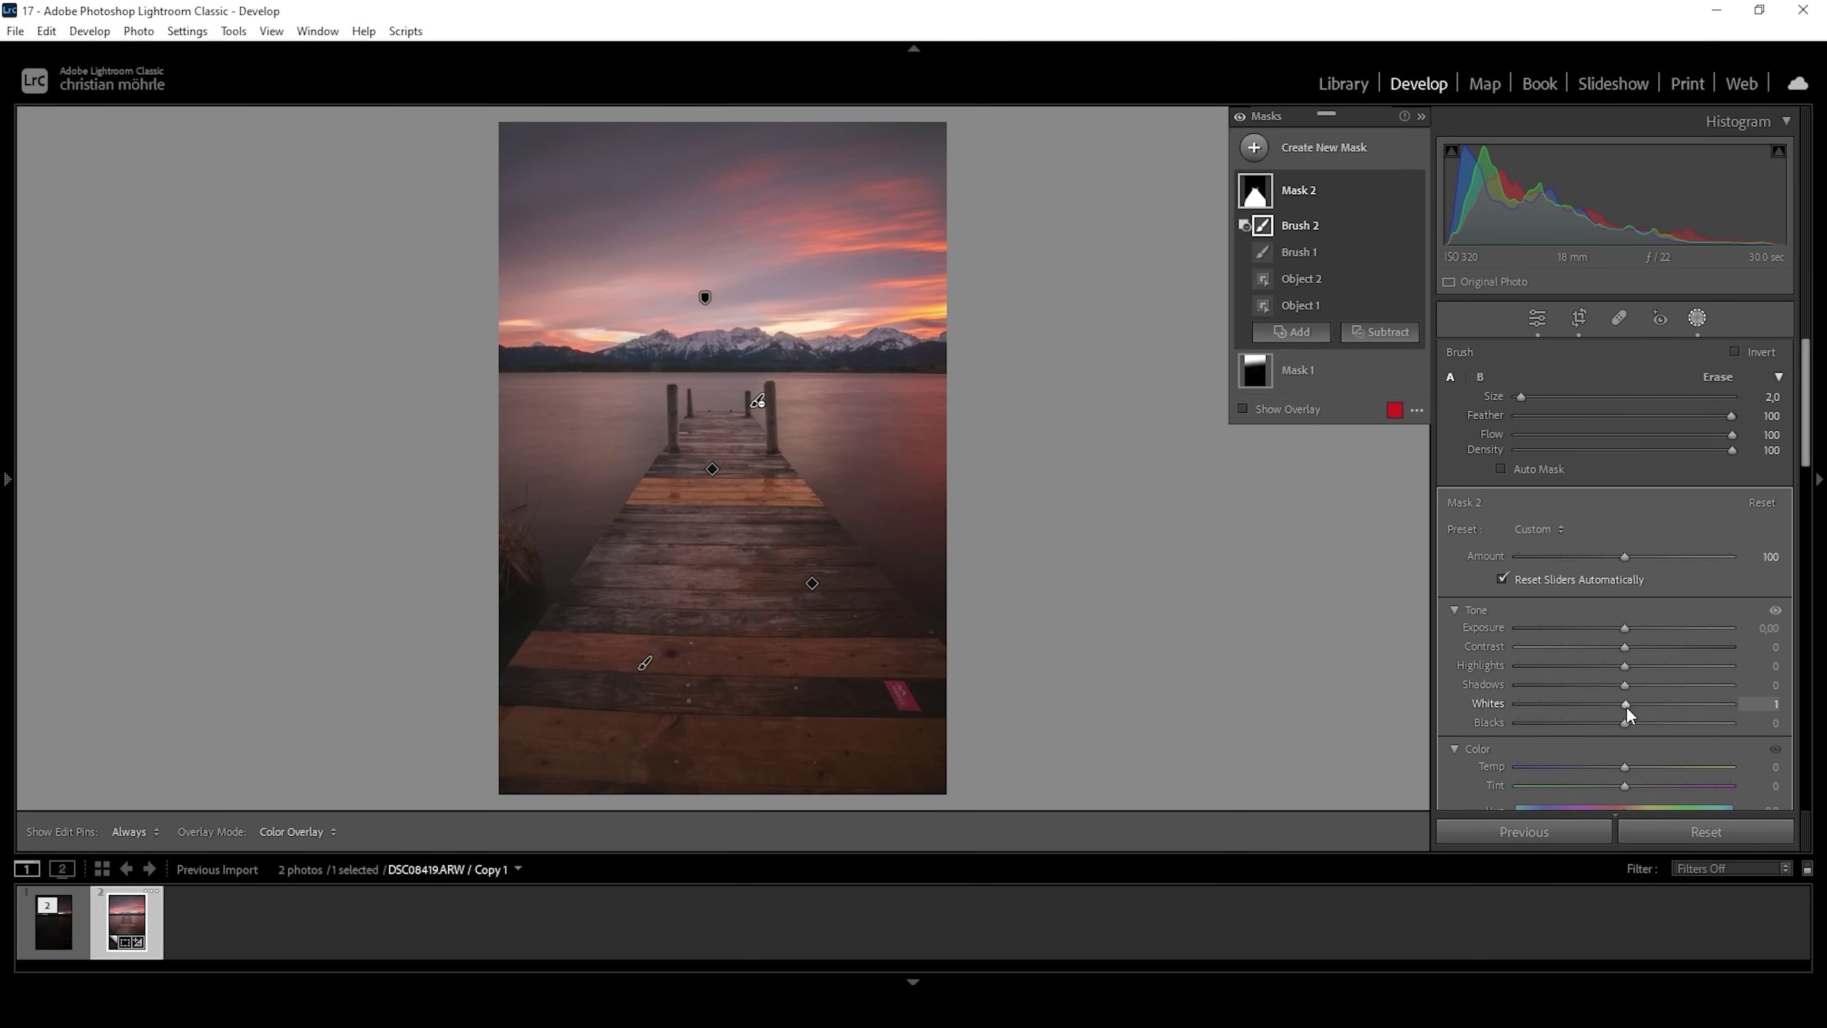
Give the jetty mask Whites 40 and Contrast 26, toggling the mask pins to compare.
{"action": "left_click_drag", "start_coordinate": [1626, 706], "coordinate": [1627, 706]}
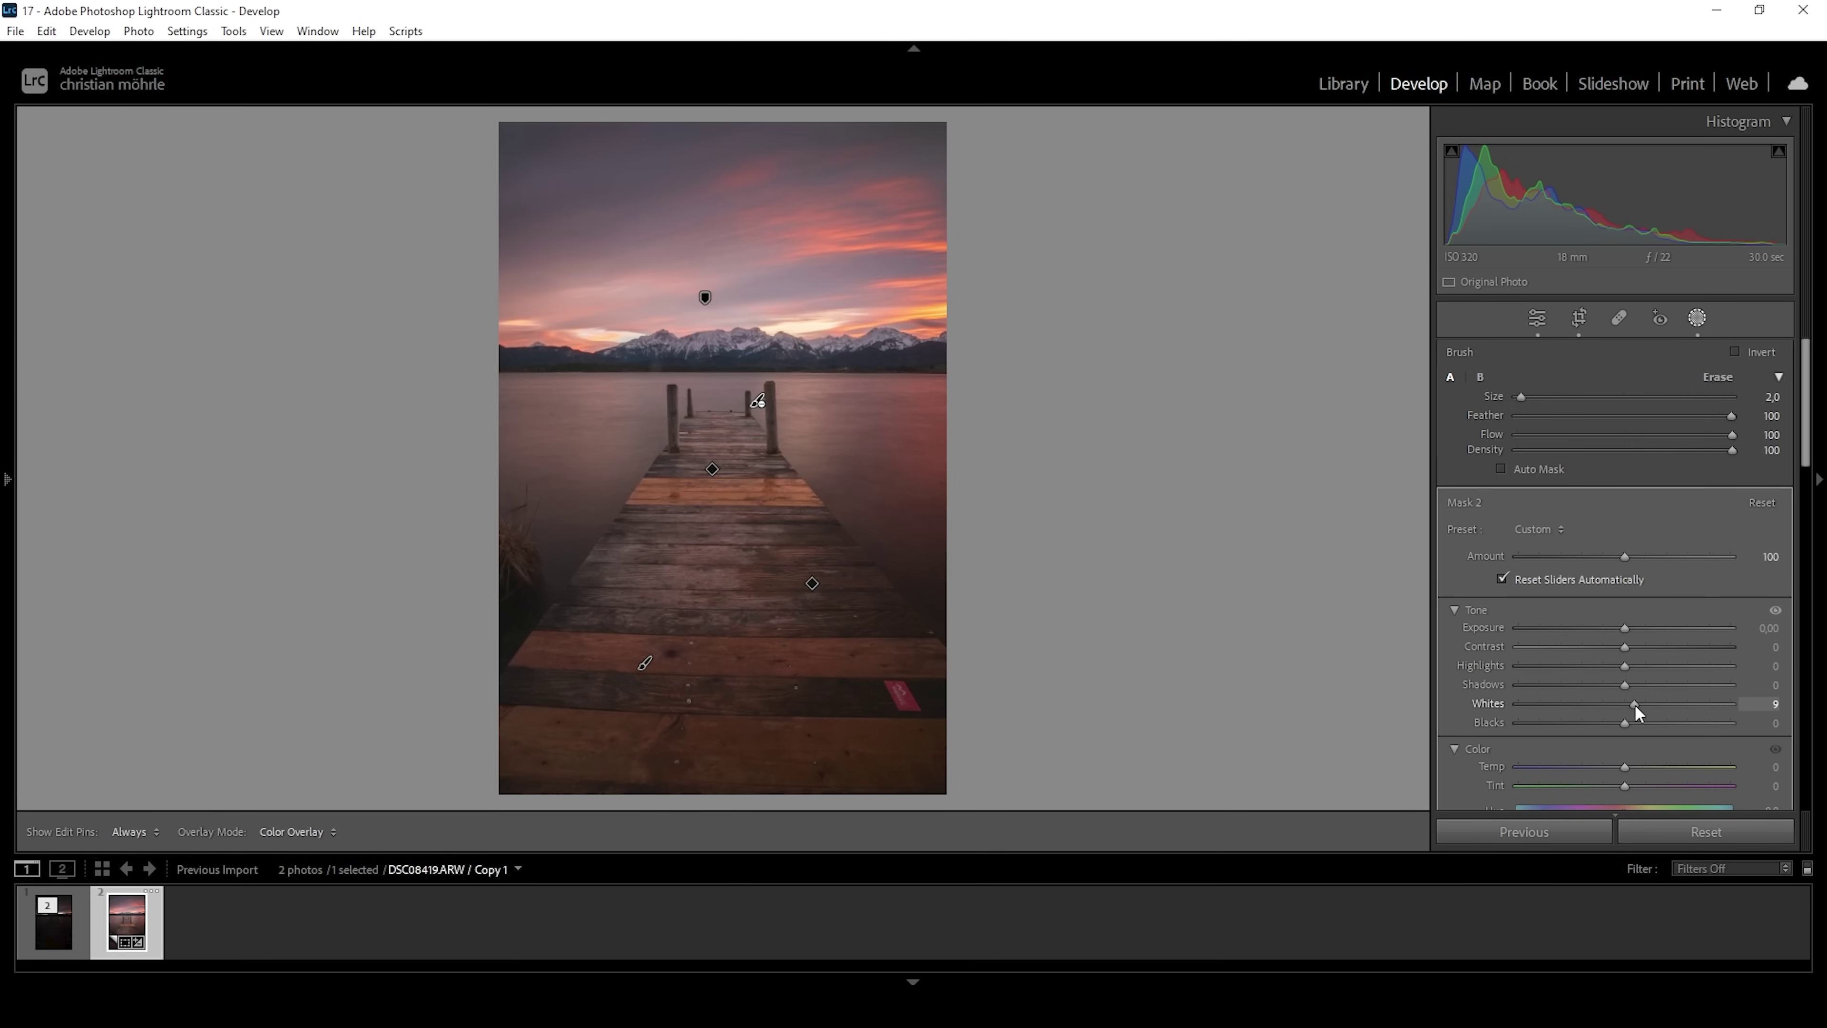
{"action": "left_click_drag", "start_coordinate": [1636, 707], "coordinate": [1654, 708]}
{"action": "left_click", "coordinate": [1627, 650]}
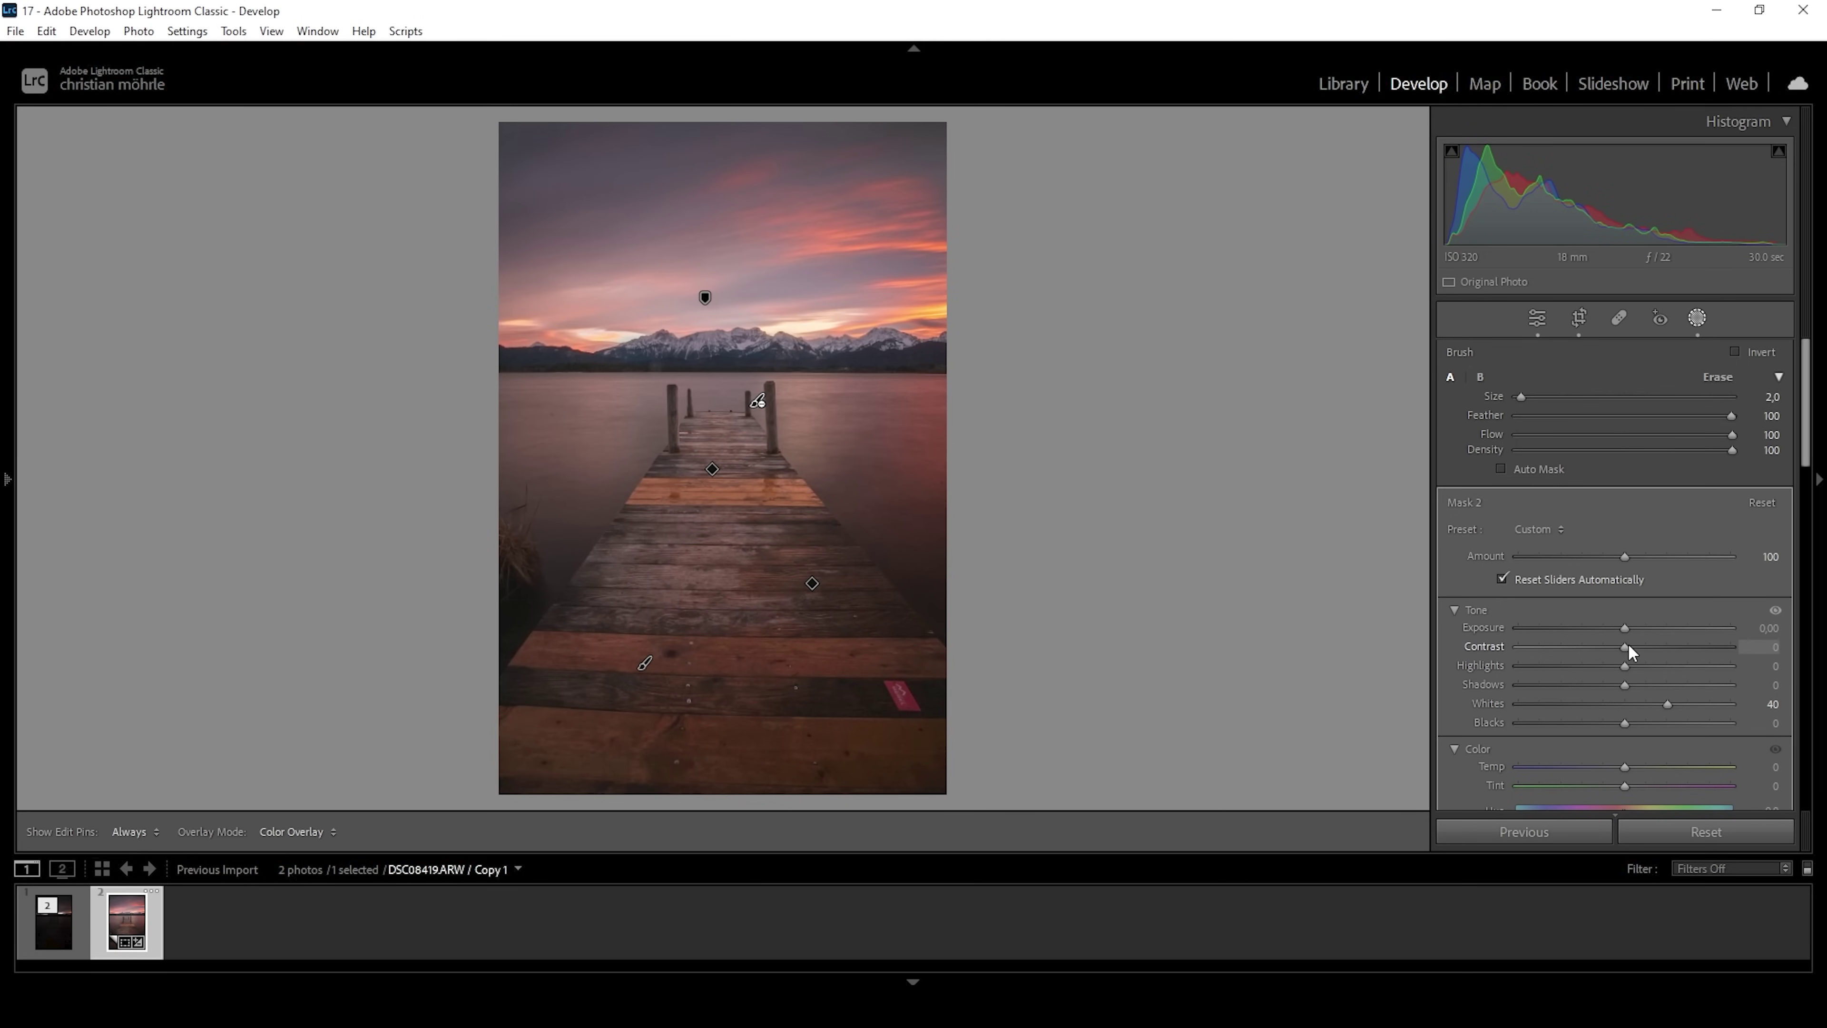
{"action": "mouse_move", "coordinate": [1630, 651]}
{"action": "left_mouse_down"}
{"action": "mouse_move", "coordinate": [1670, 655]}
{"action": "mouse_move", "coordinate": [1652, 647]}
{"action": "left_mouse_up"}
{"action": "left_click_drag", "start_coordinate": [1658, 648], "coordinate": [1649, 654]}
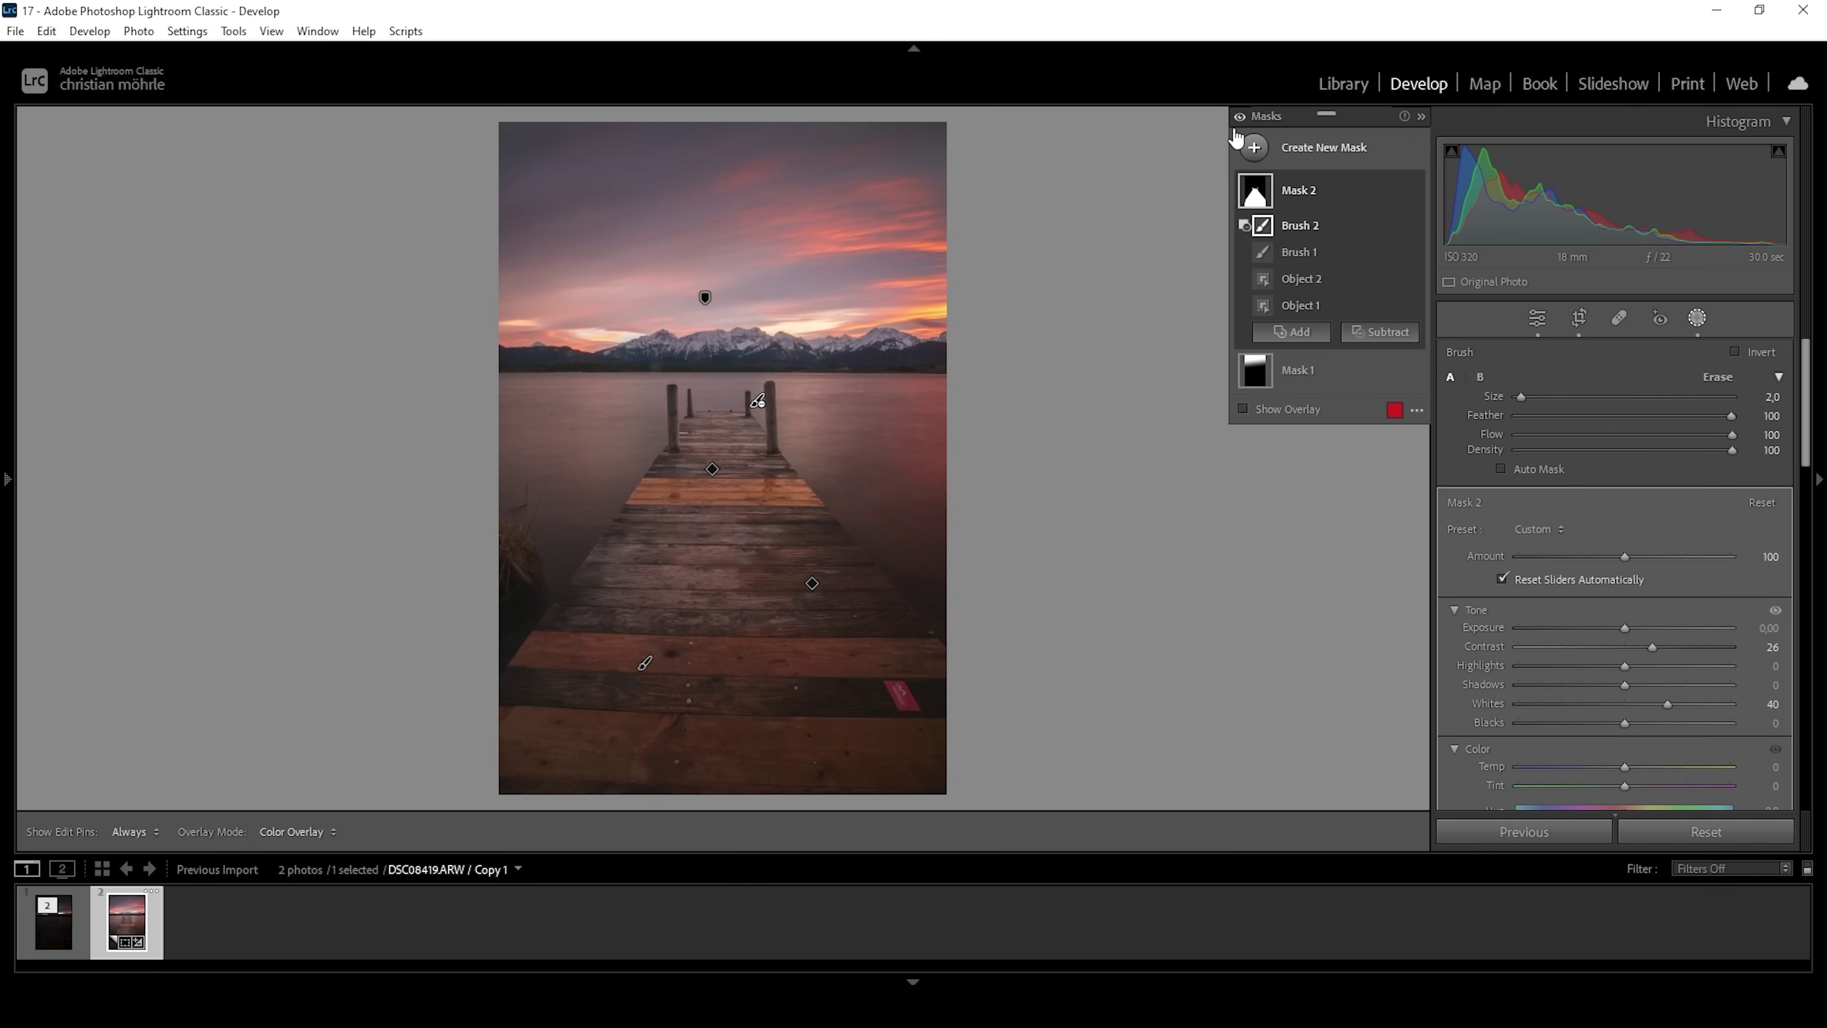
{"action": "left_click", "coordinate": [1234, 115]}
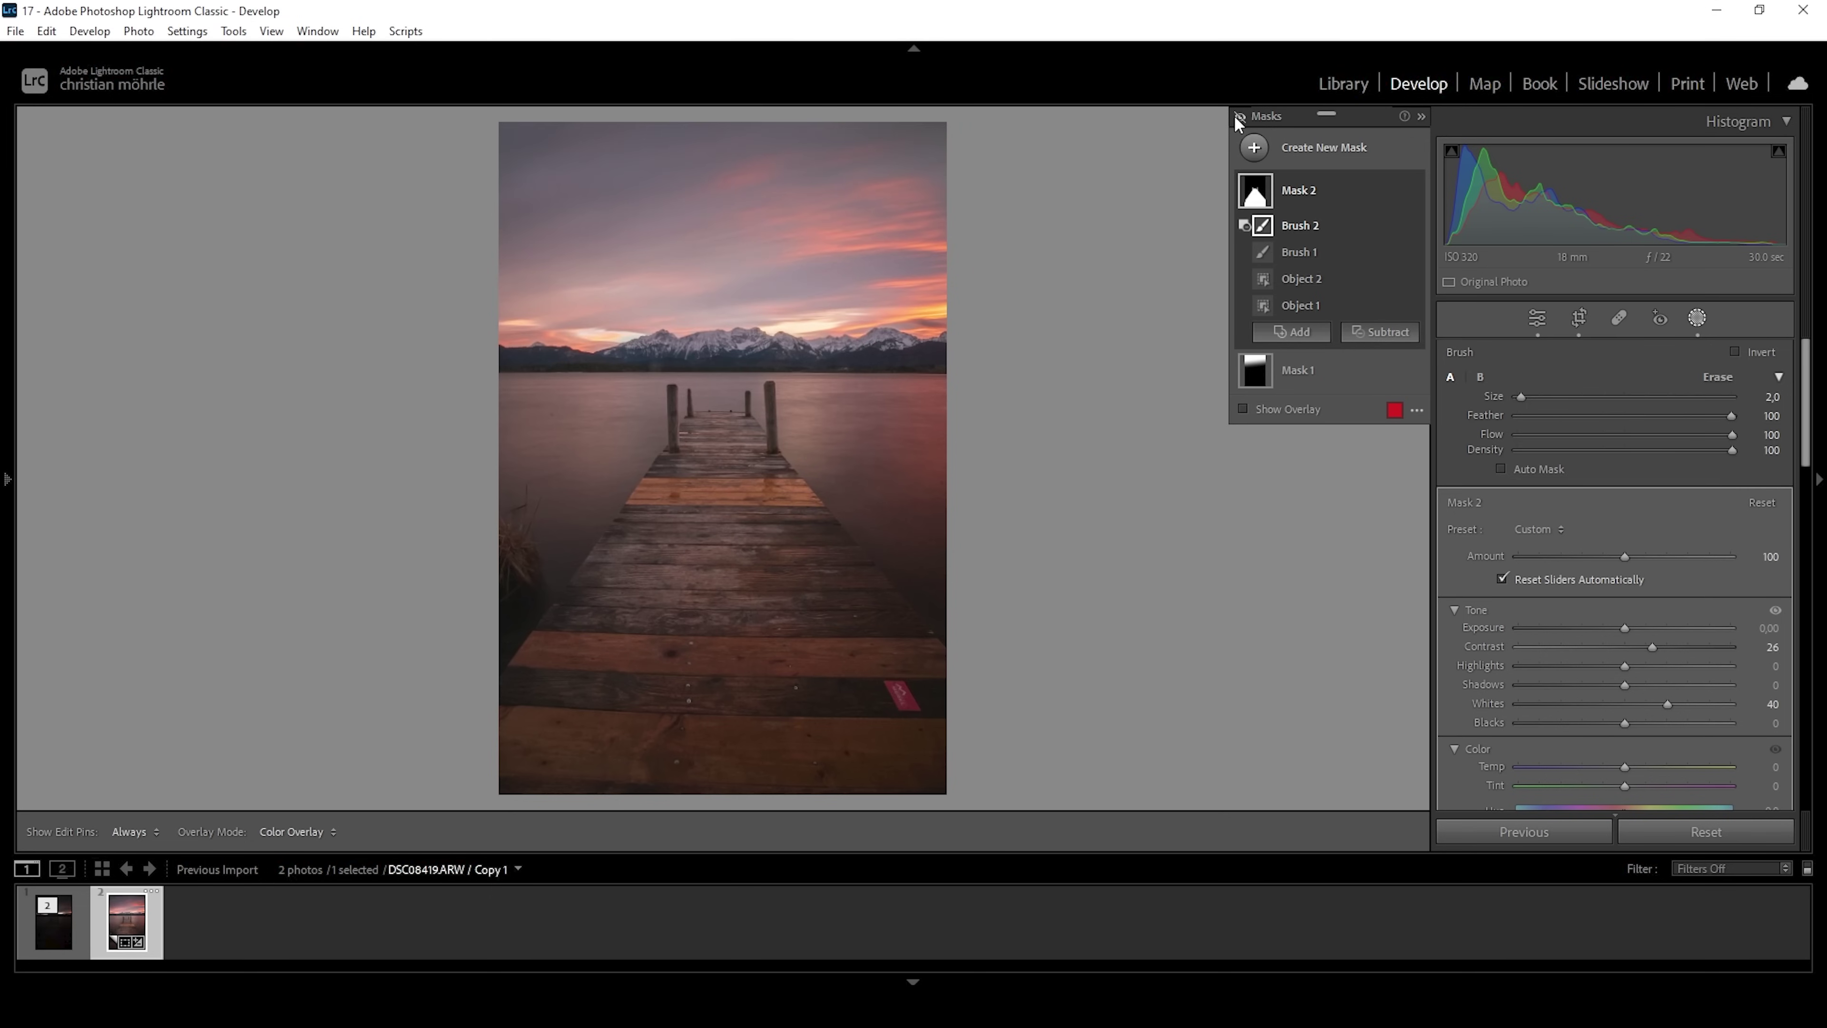
{"action": "left_click", "coordinate": [1234, 115]}
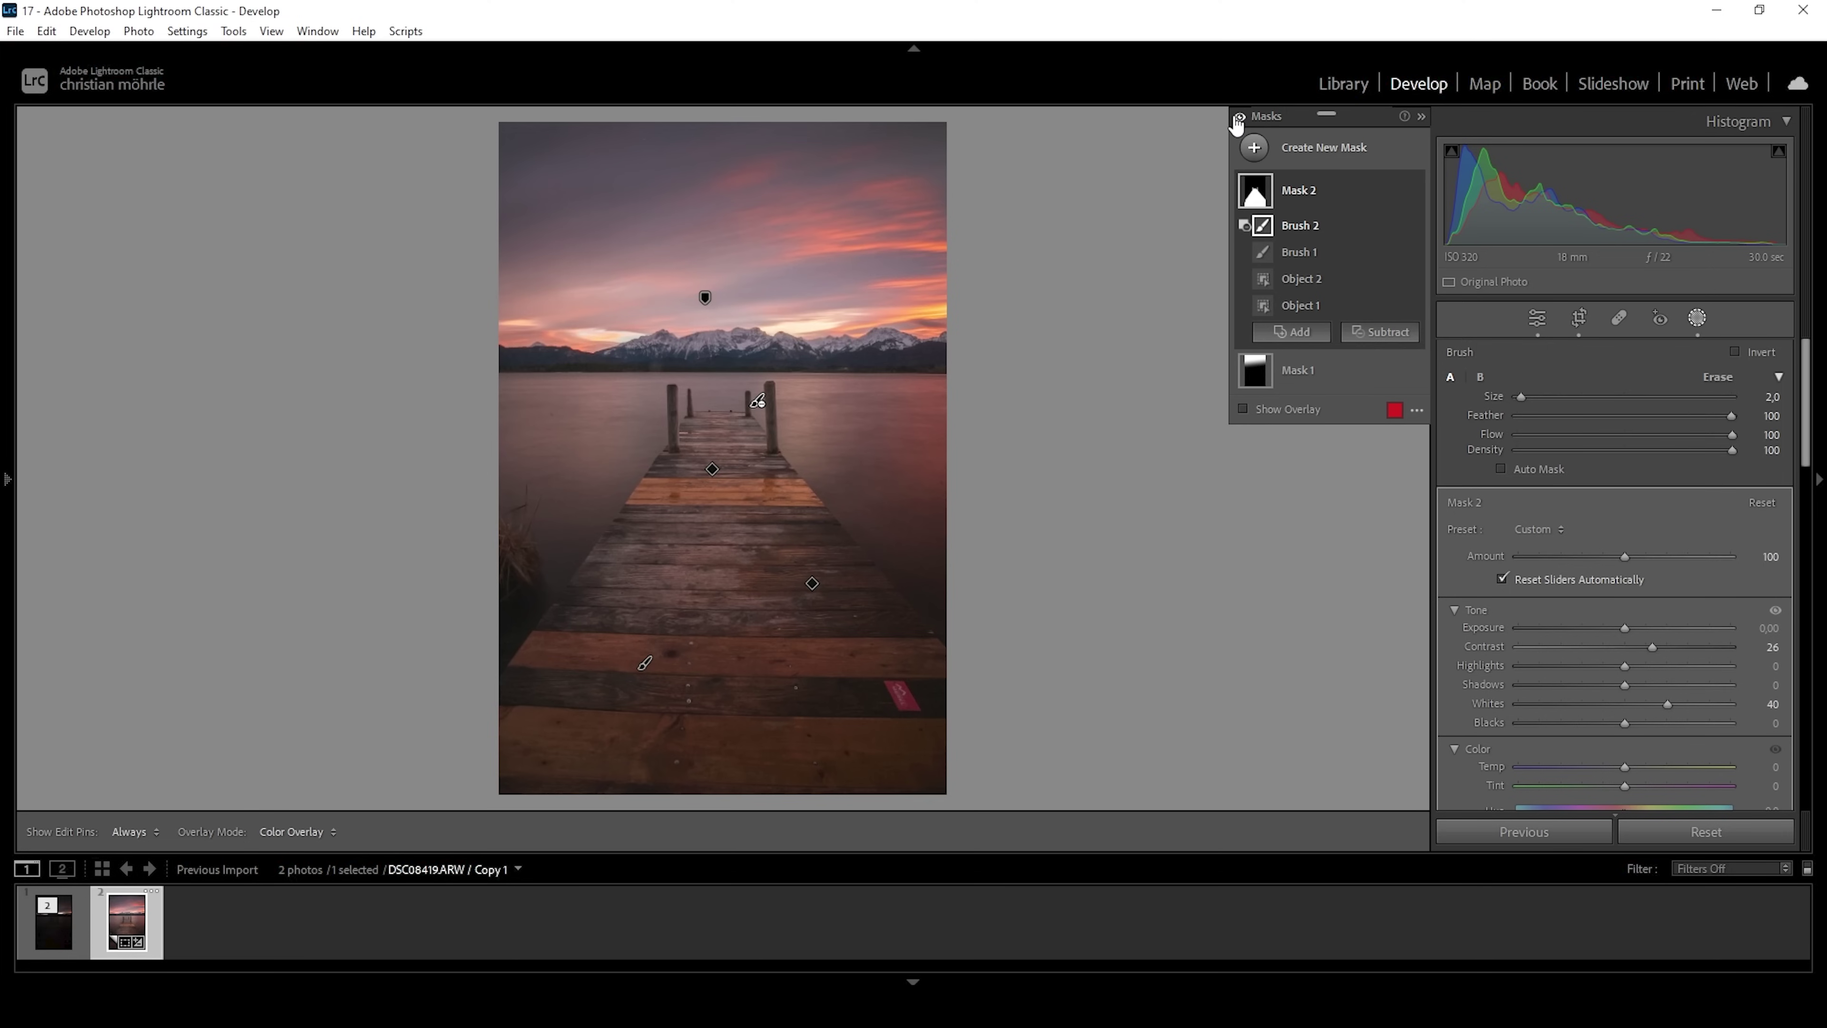
In the Color Mixer, set hues Orange −10, Blue −6 and Purple −10.
{"action": "left_click", "coordinate": [1697, 317]}
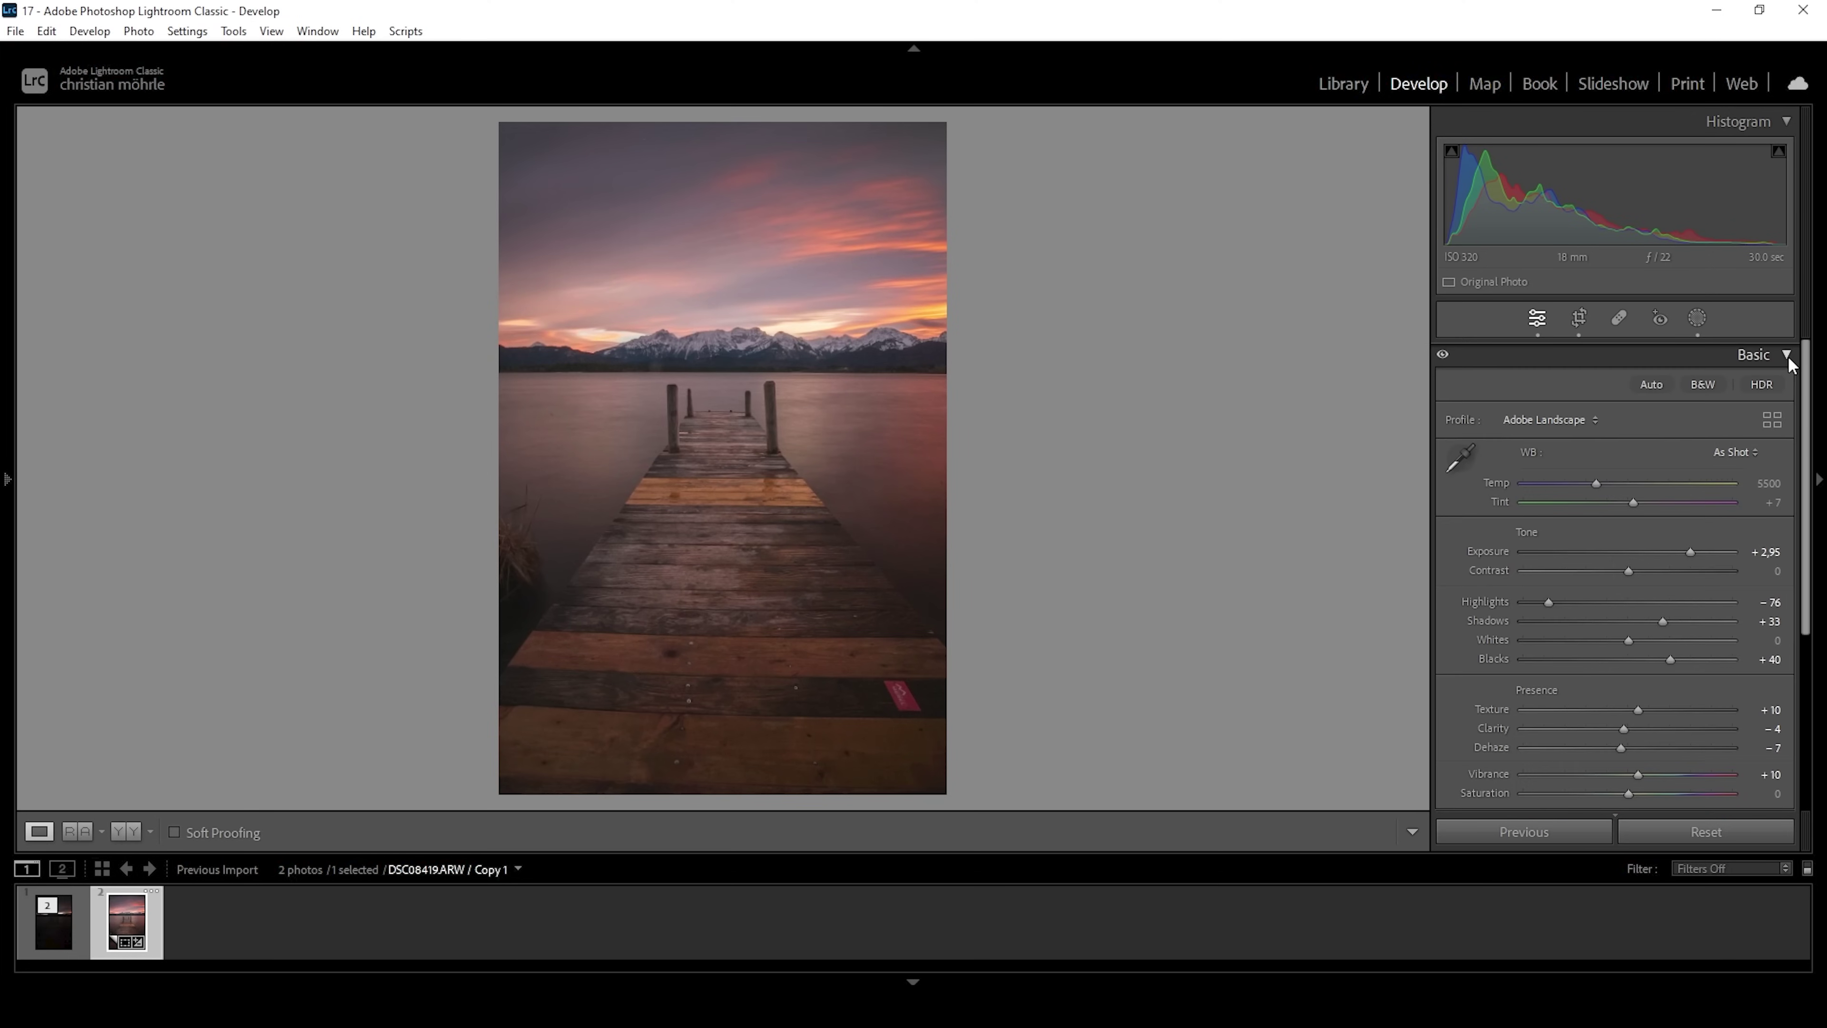
{"action": "left_click", "coordinate": [1786, 355]}
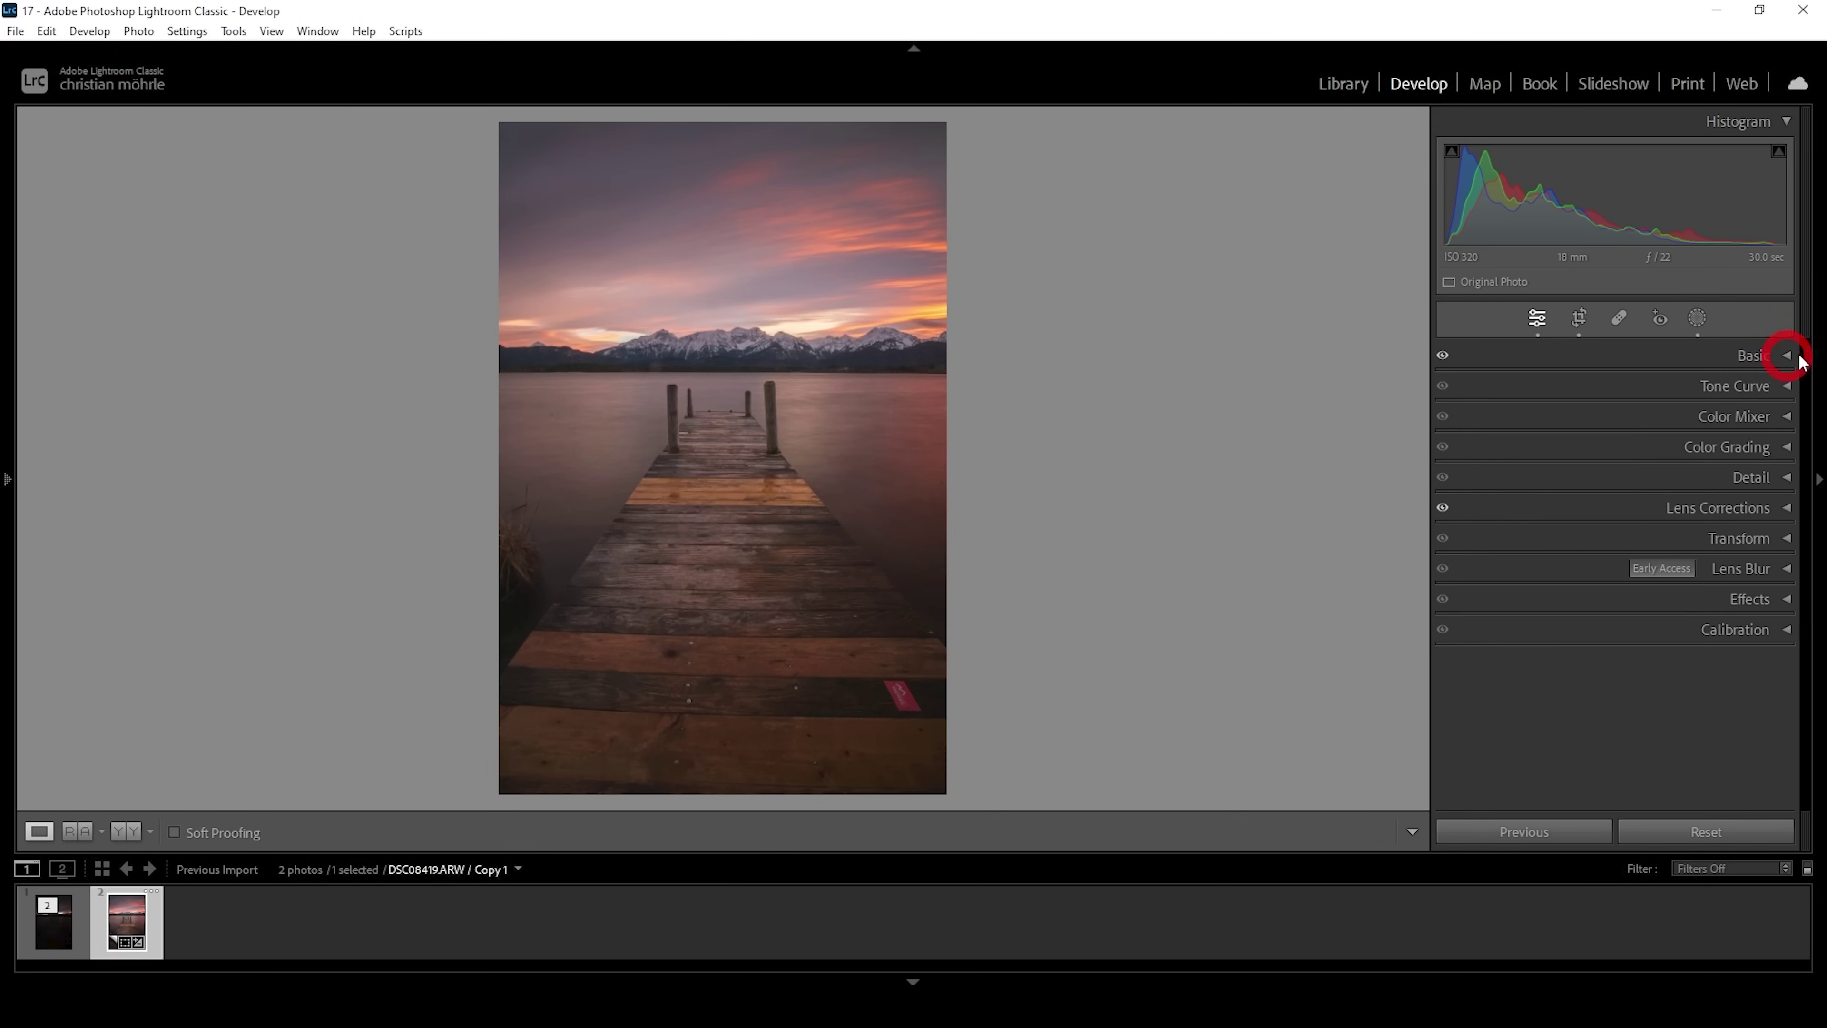
{"action": "left_click", "coordinate": [1760, 417]}
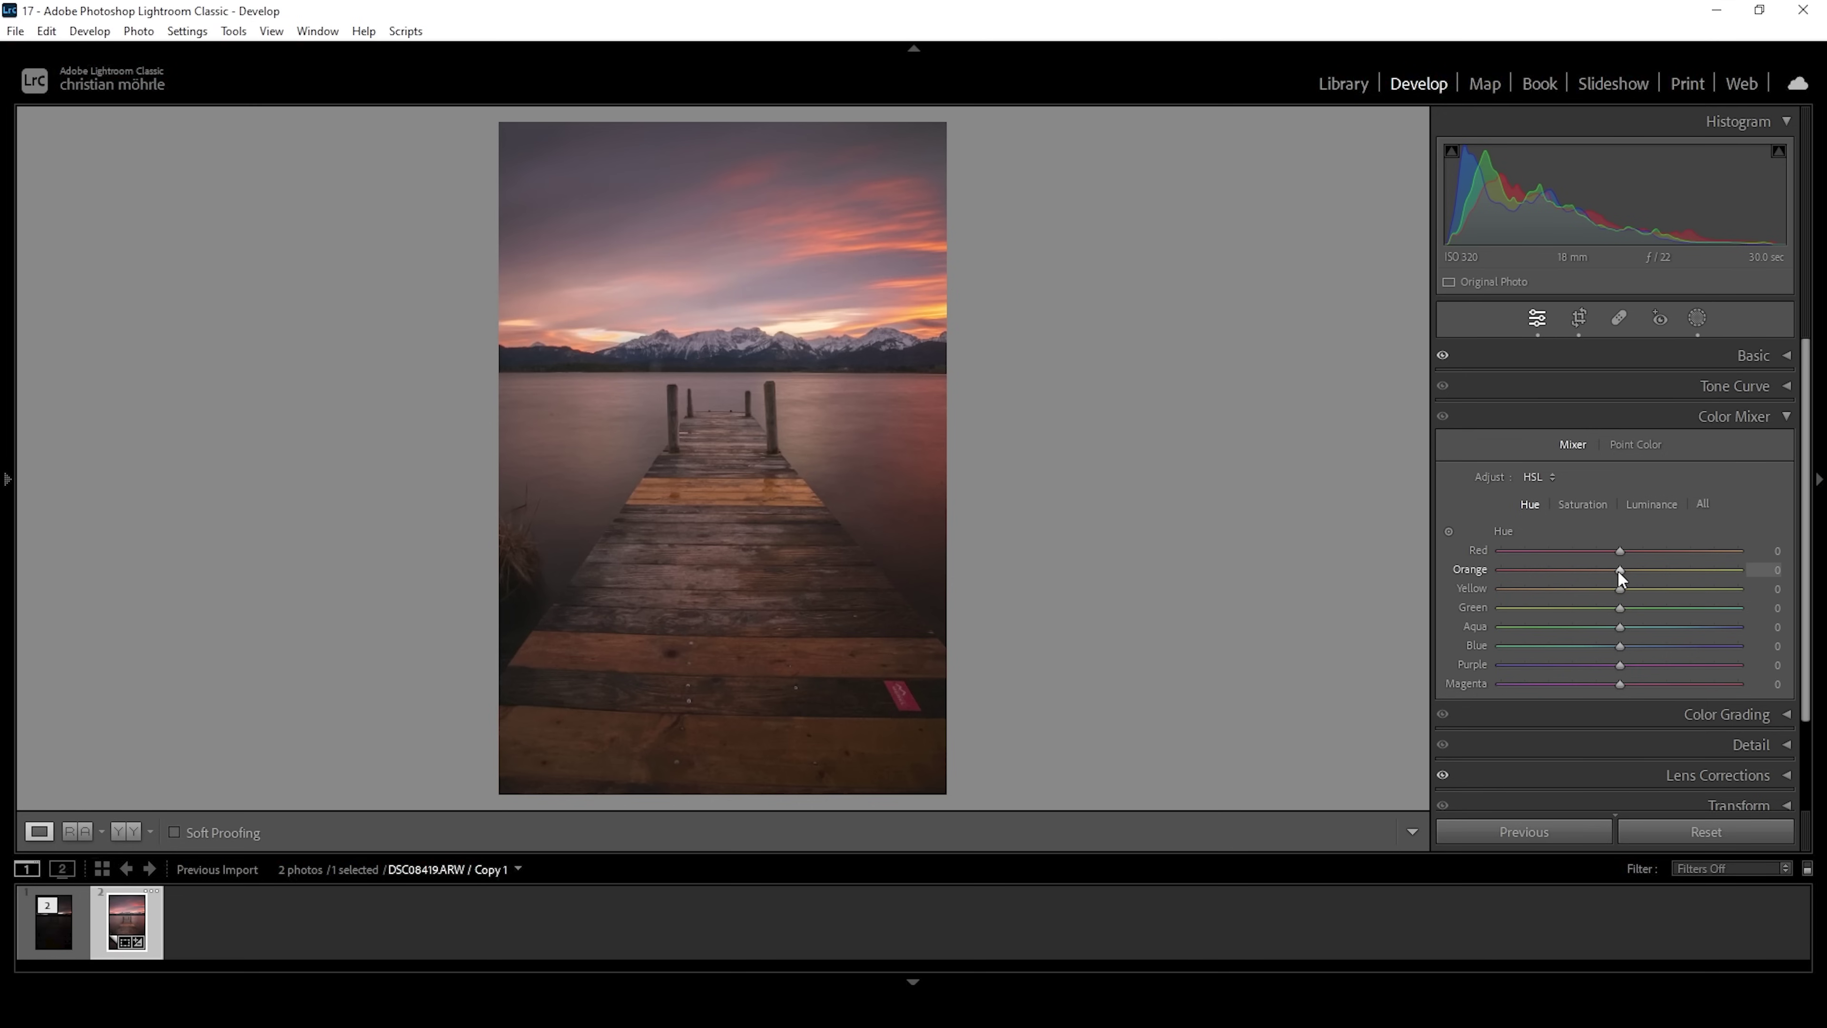
{"action": "left_click_drag", "start_coordinate": [1620, 573], "coordinate": [1604, 570]}
{"action": "left_click_drag", "start_coordinate": [1605, 572], "coordinate": [1612, 571]}
{"action": "left_click_drag", "start_coordinate": [1610, 569], "coordinate": [1606, 569]}
{"action": "left_click_drag", "start_coordinate": [1618, 677], "coordinate": [1610, 677]}
{"action": "left_click", "coordinate": [1615, 648]}
Color-grade the highlights orange with Hue 30 and Saturation 57.
{"action": "left_click", "coordinate": [1785, 419]}
{"action": "left_click", "coordinate": [1759, 449]}
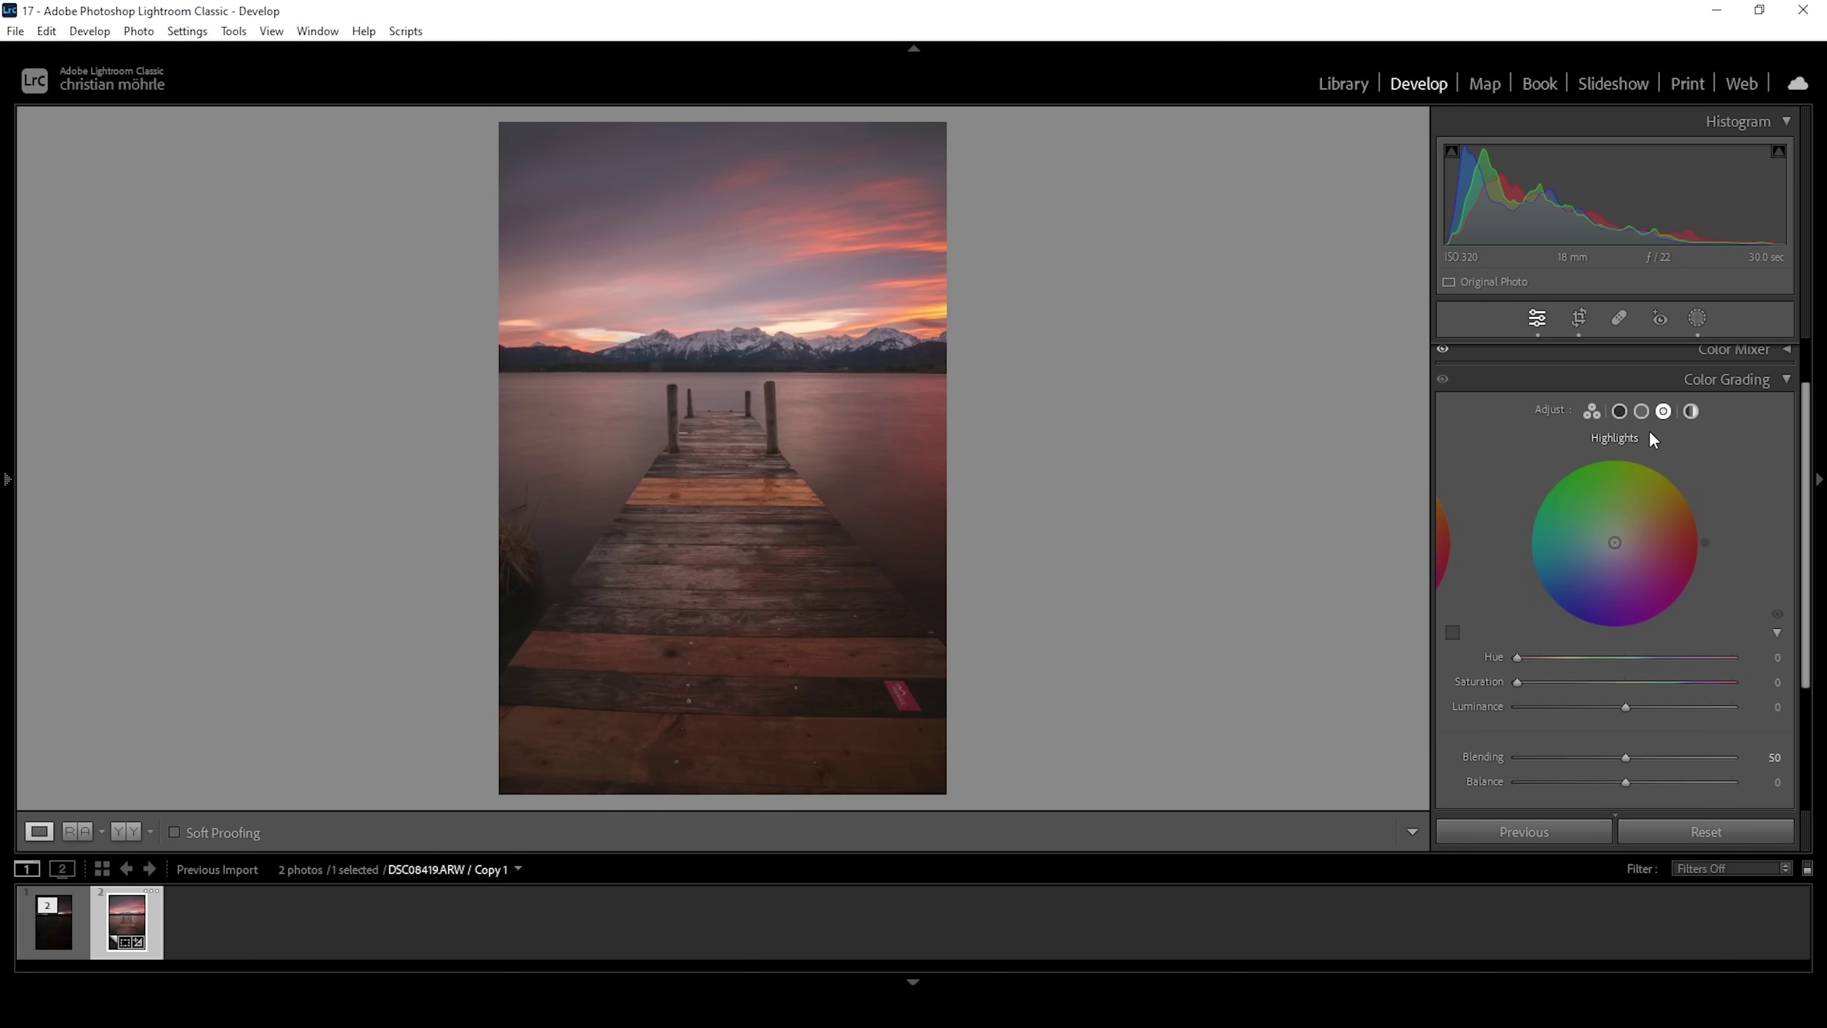
{"action": "left_click_drag", "start_coordinate": [1523, 657], "coordinate": [1538, 663]}
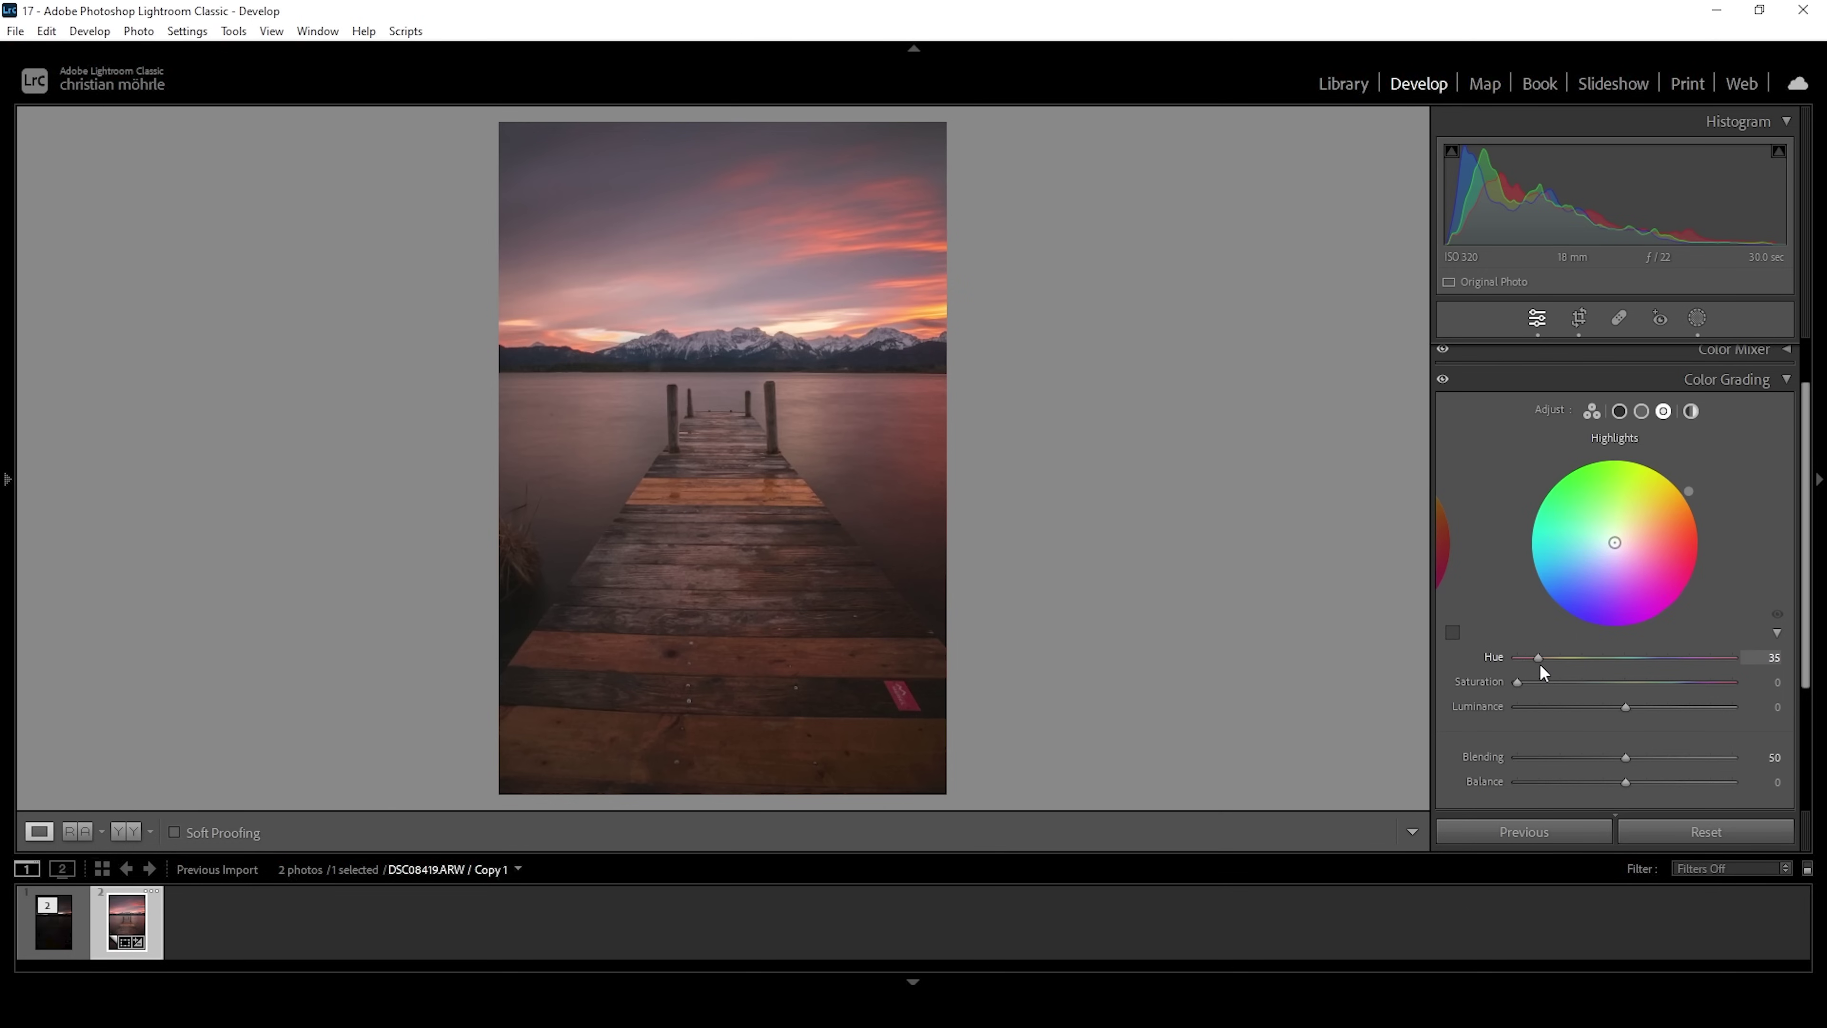
{"action": "left_click_drag", "start_coordinate": [1538, 667], "coordinate": [1541, 672]}
{"action": "left_click_drag", "start_coordinate": [1514, 683], "coordinate": [1640, 687]}
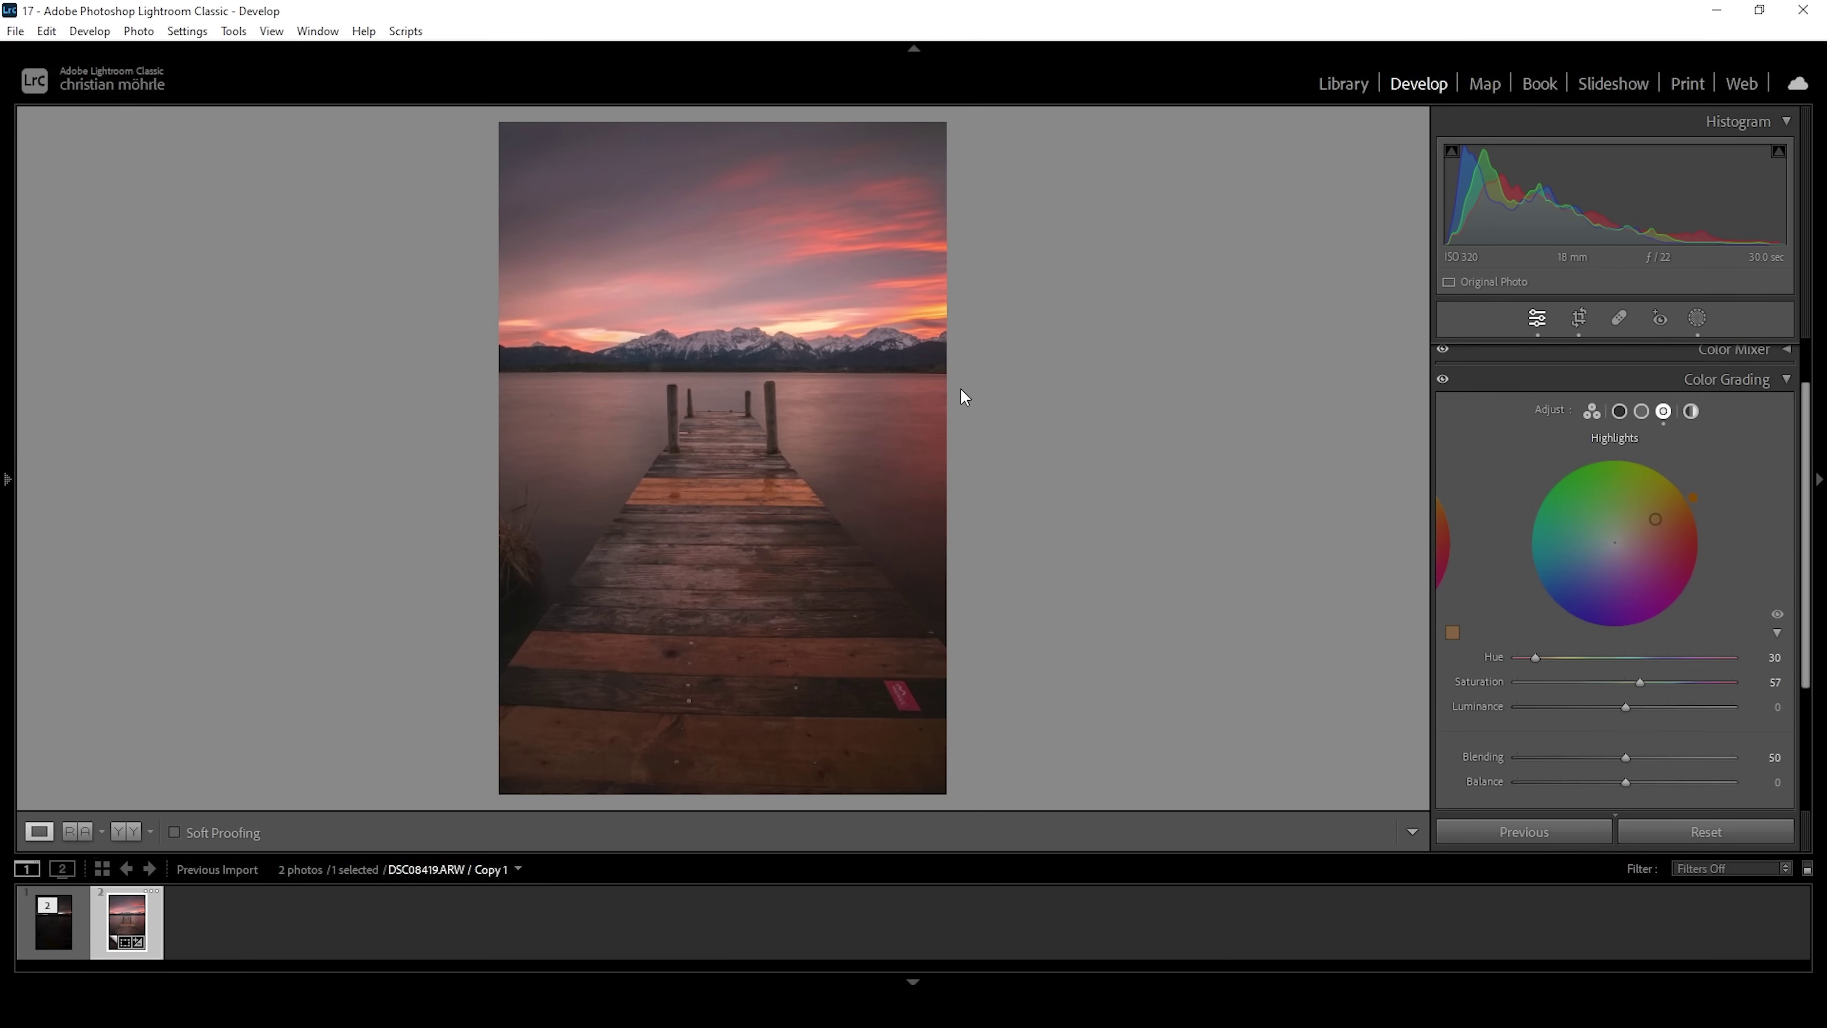
Tint the midtones blue with Hue 213 and Saturation 13.
{"action": "left_click", "coordinate": [1642, 411]}
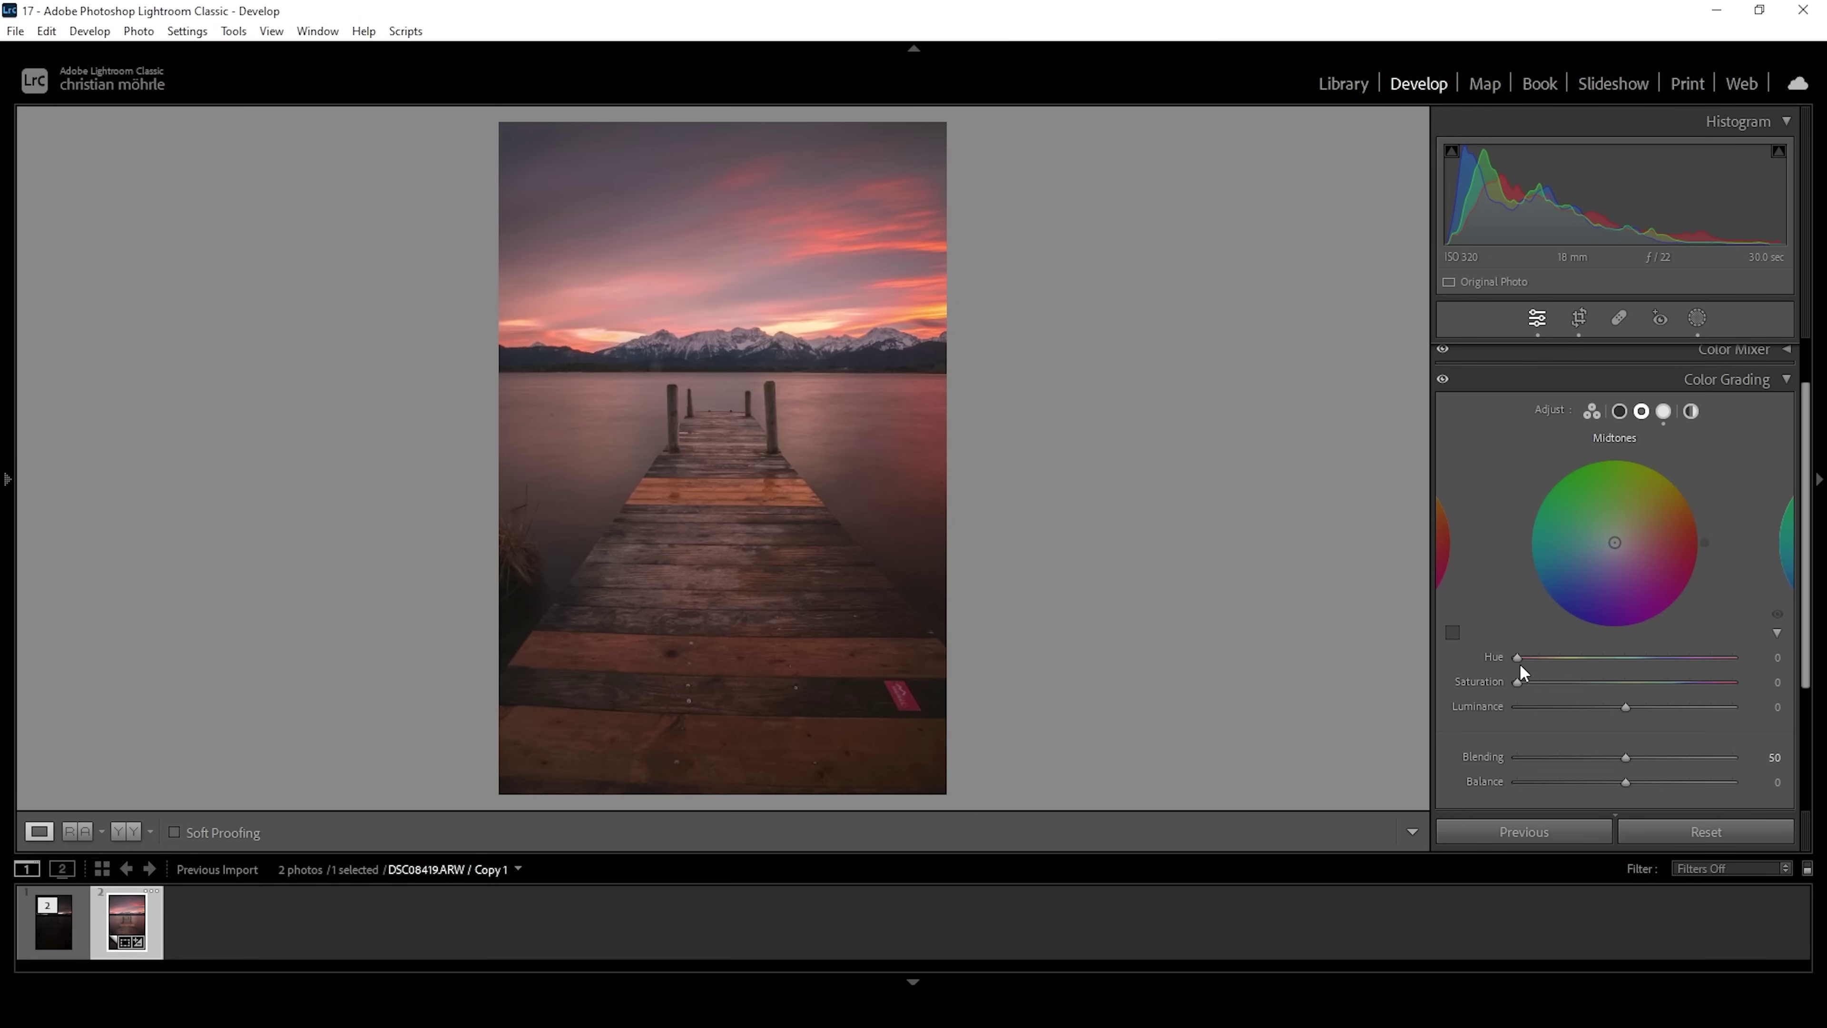
{"action": "left_click_drag", "start_coordinate": [1518, 657], "coordinate": [1656, 683]}
{"action": "left_click", "coordinate": [1653, 657]}
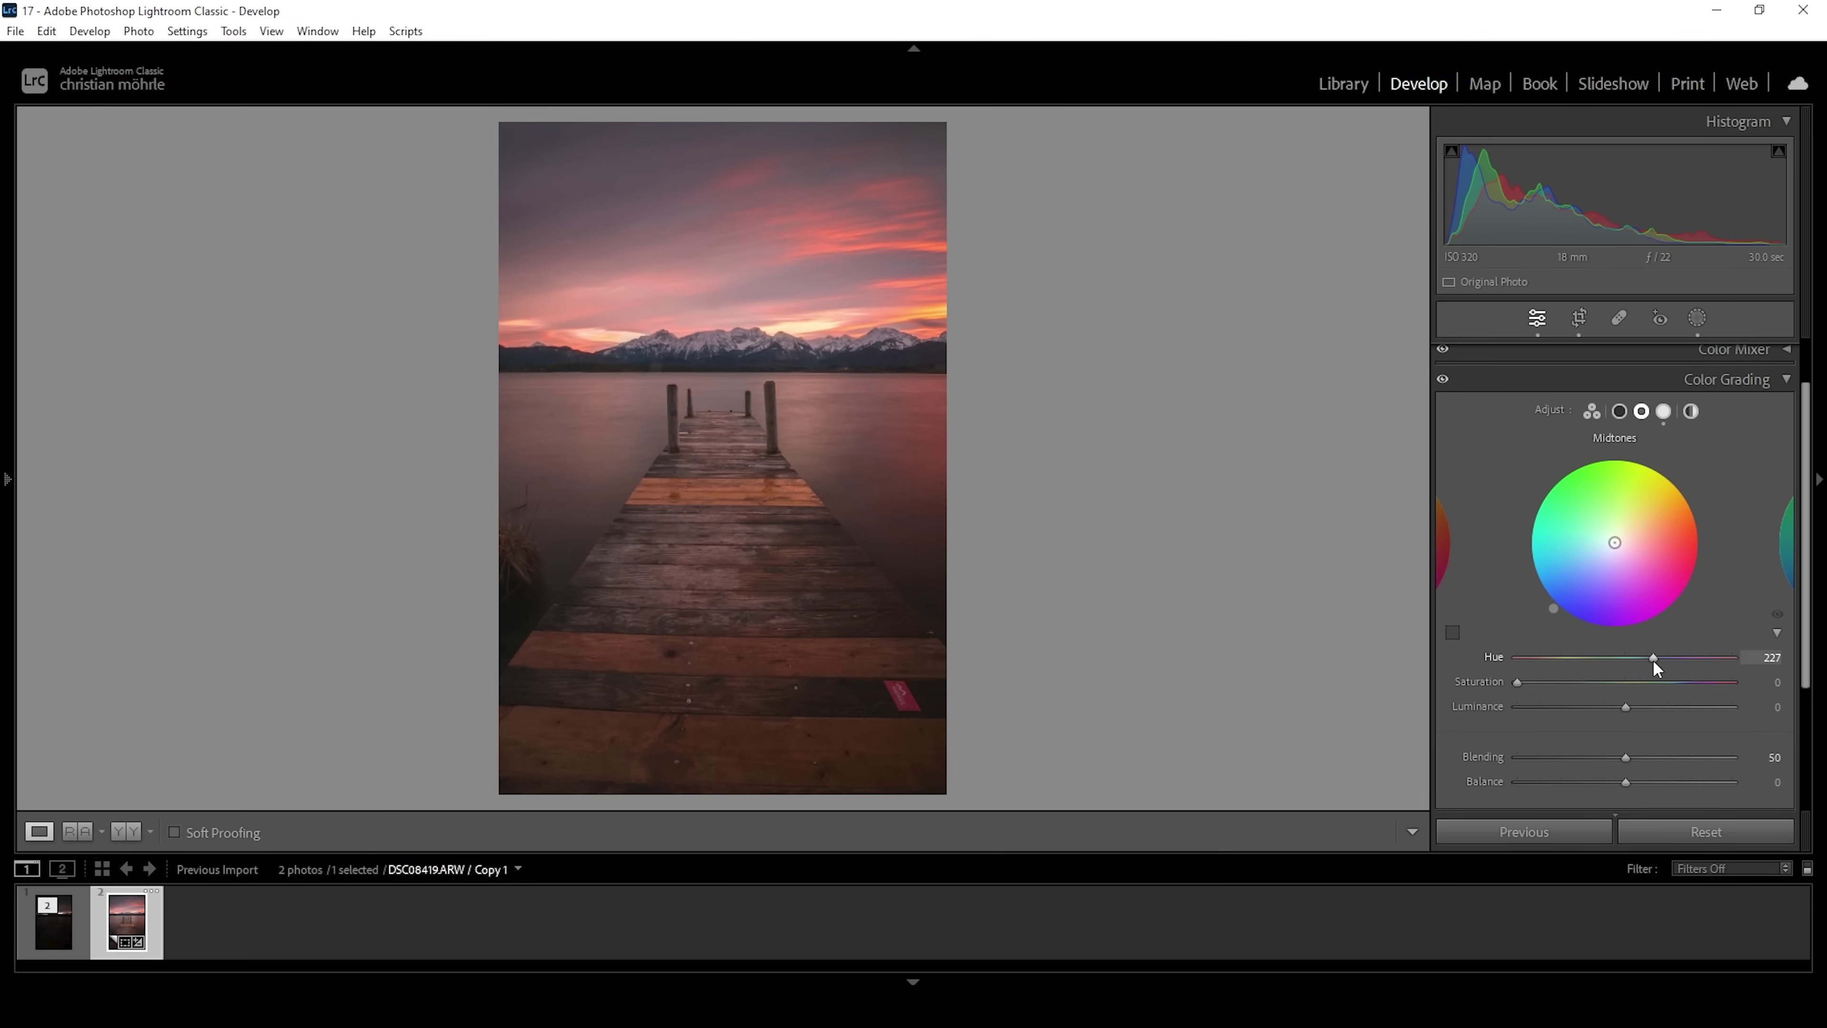
{"action": "left_click_drag", "start_coordinate": [1653, 659], "coordinate": [1647, 661]}
{"action": "left_click_drag", "start_coordinate": [1521, 684], "coordinate": [1605, 683]}
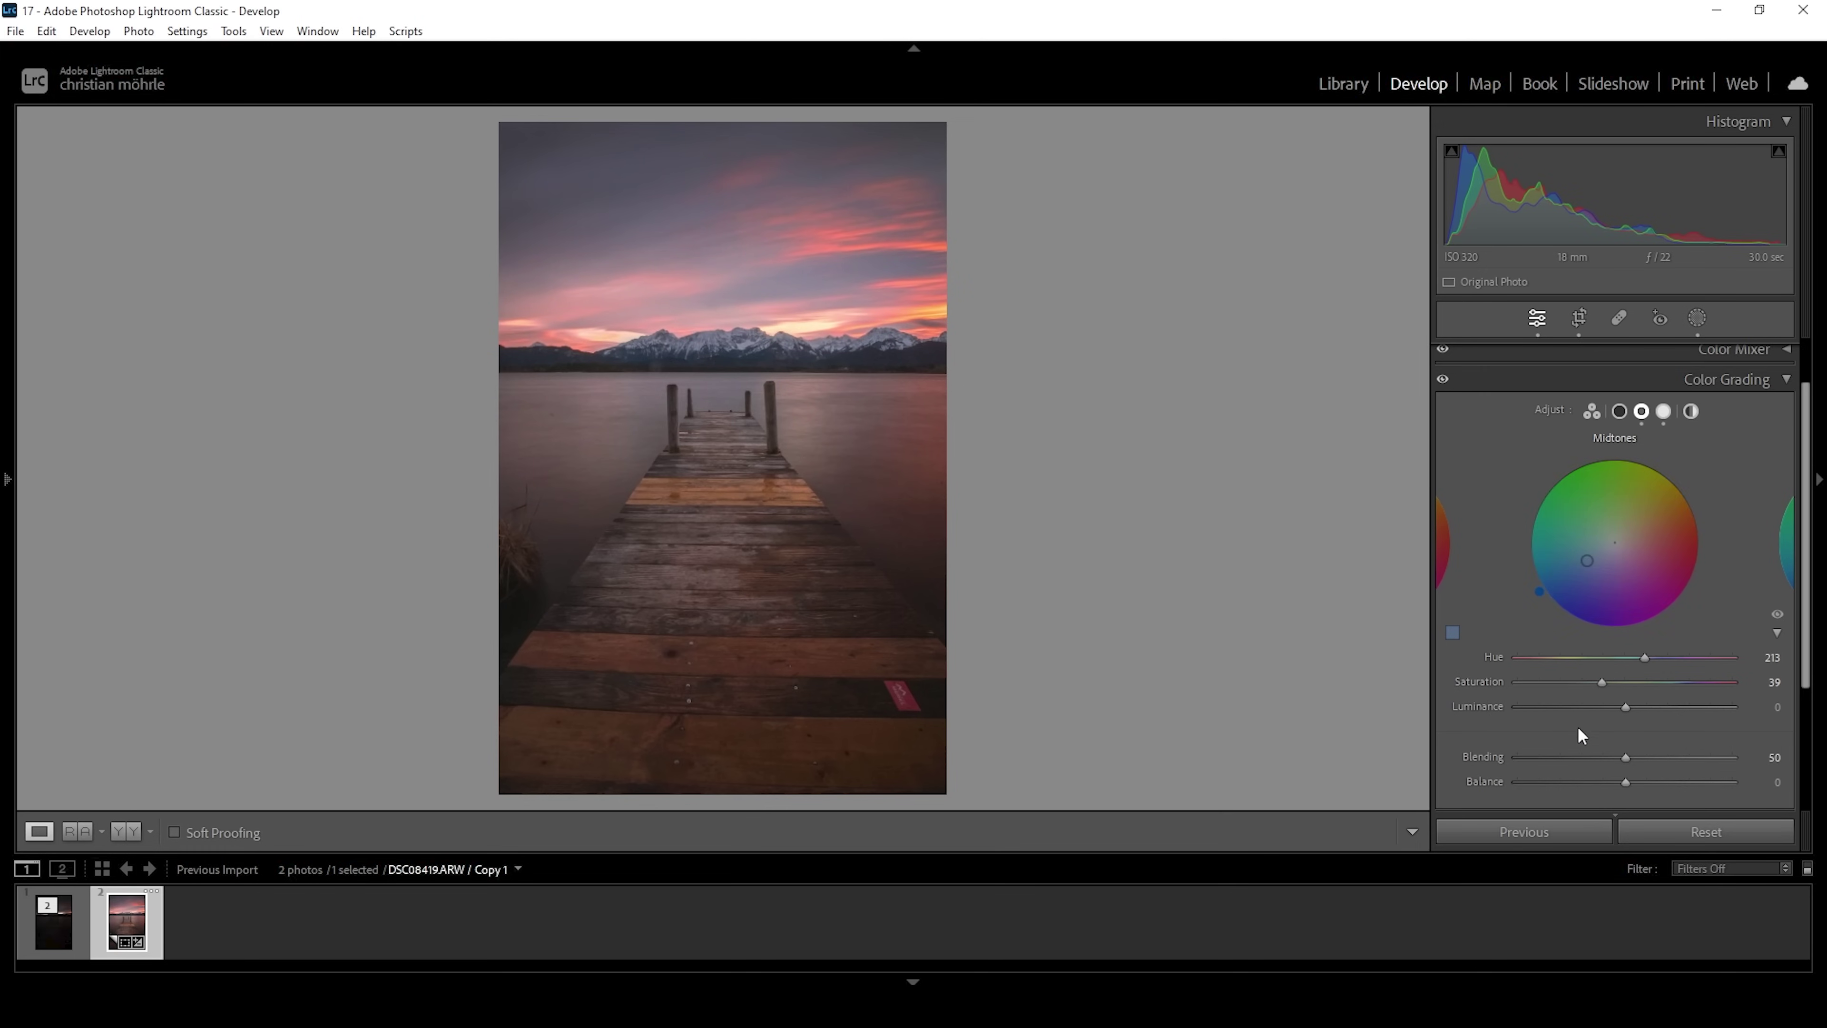
{"action": "left_click_drag", "start_coordinate": [1599, 684], "coordinate": [1545, 686]}
Collapse Color Grading, confirm Blue Primary at Hue −6 and Saturation +9, then collapse Calibration.
{"action": "left_click", "coordinate": [1785, 379]}
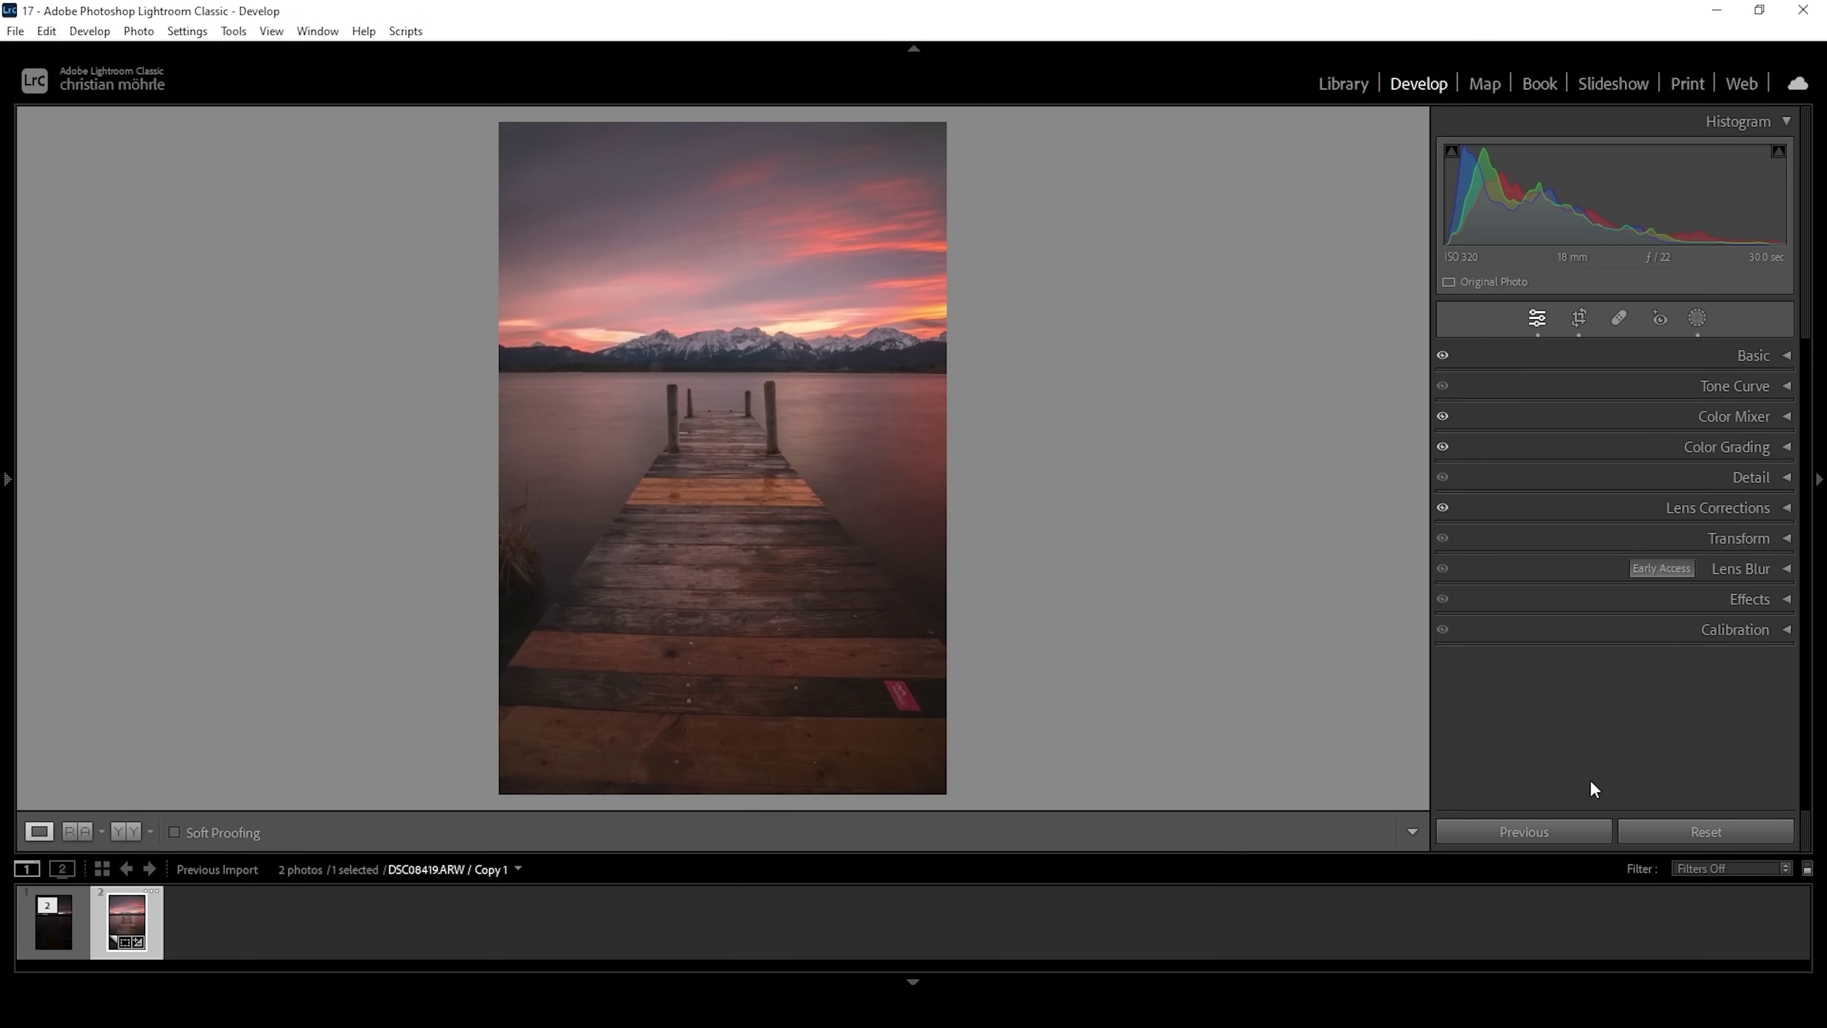
{"action": "left_click", "coordinate": [1698, 632]}
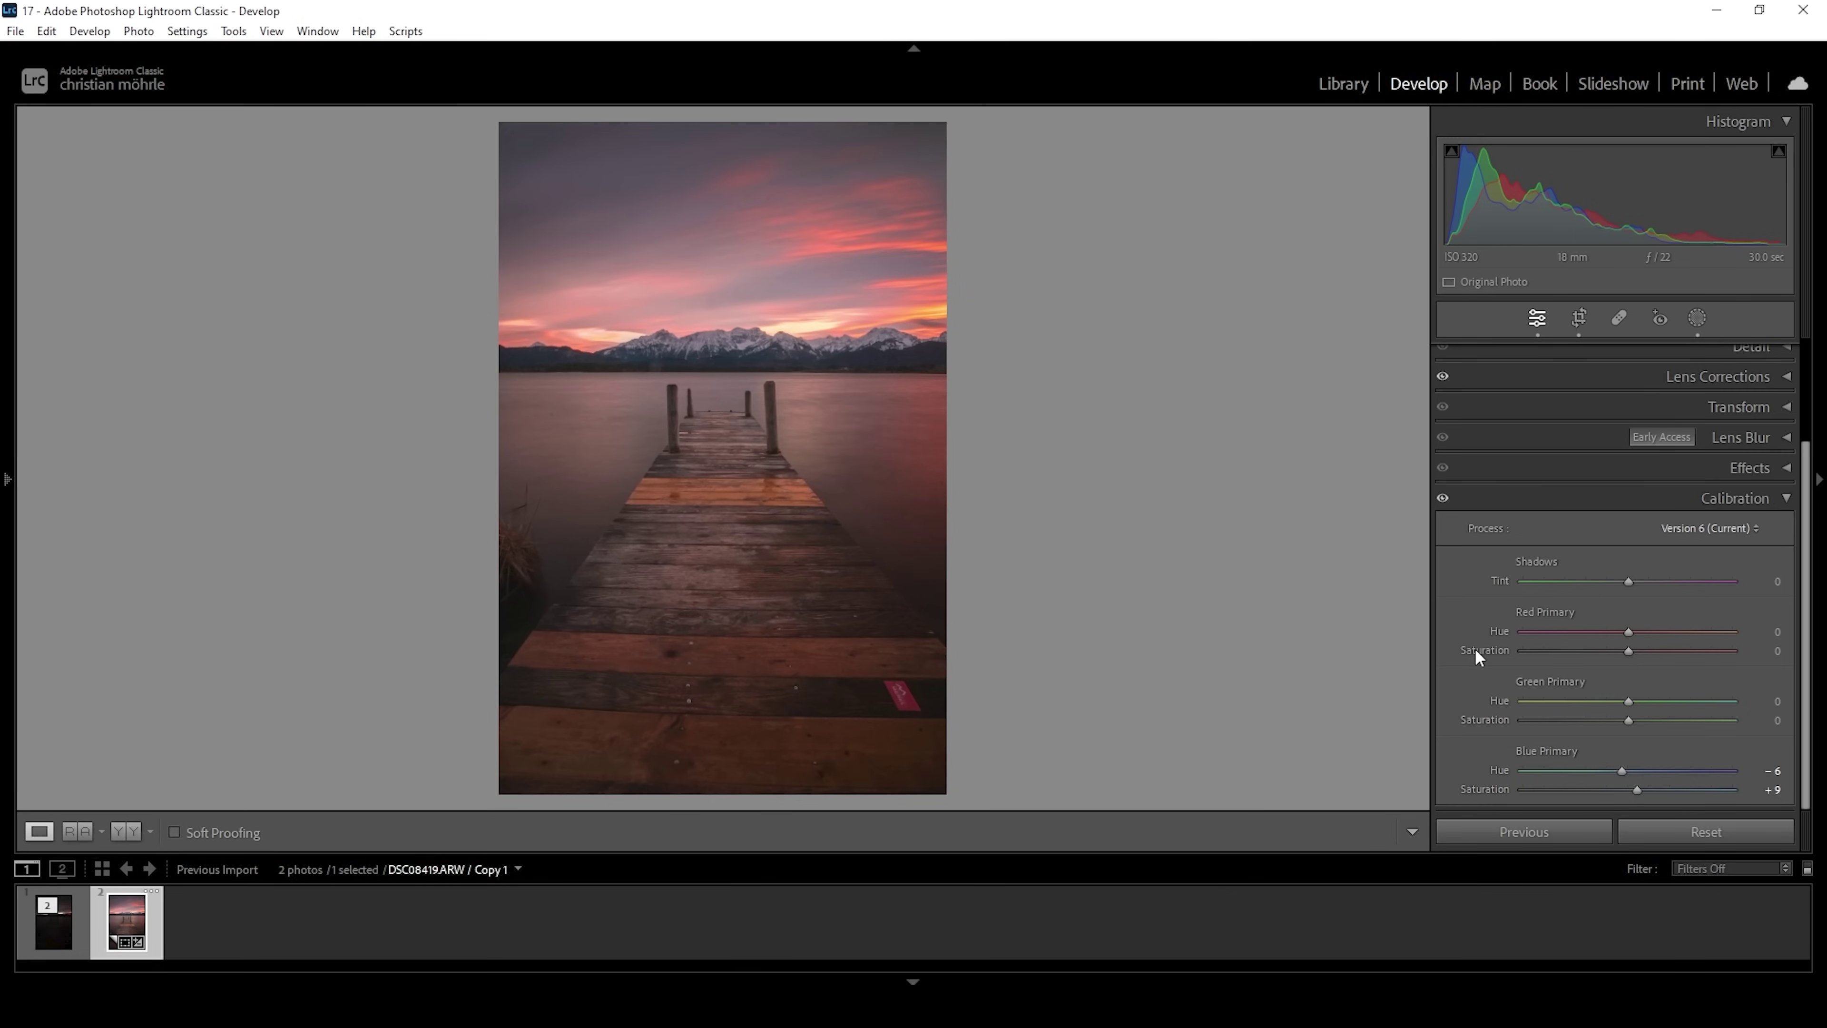
{"action": "left_click", "coordinate": [1786, 500]}
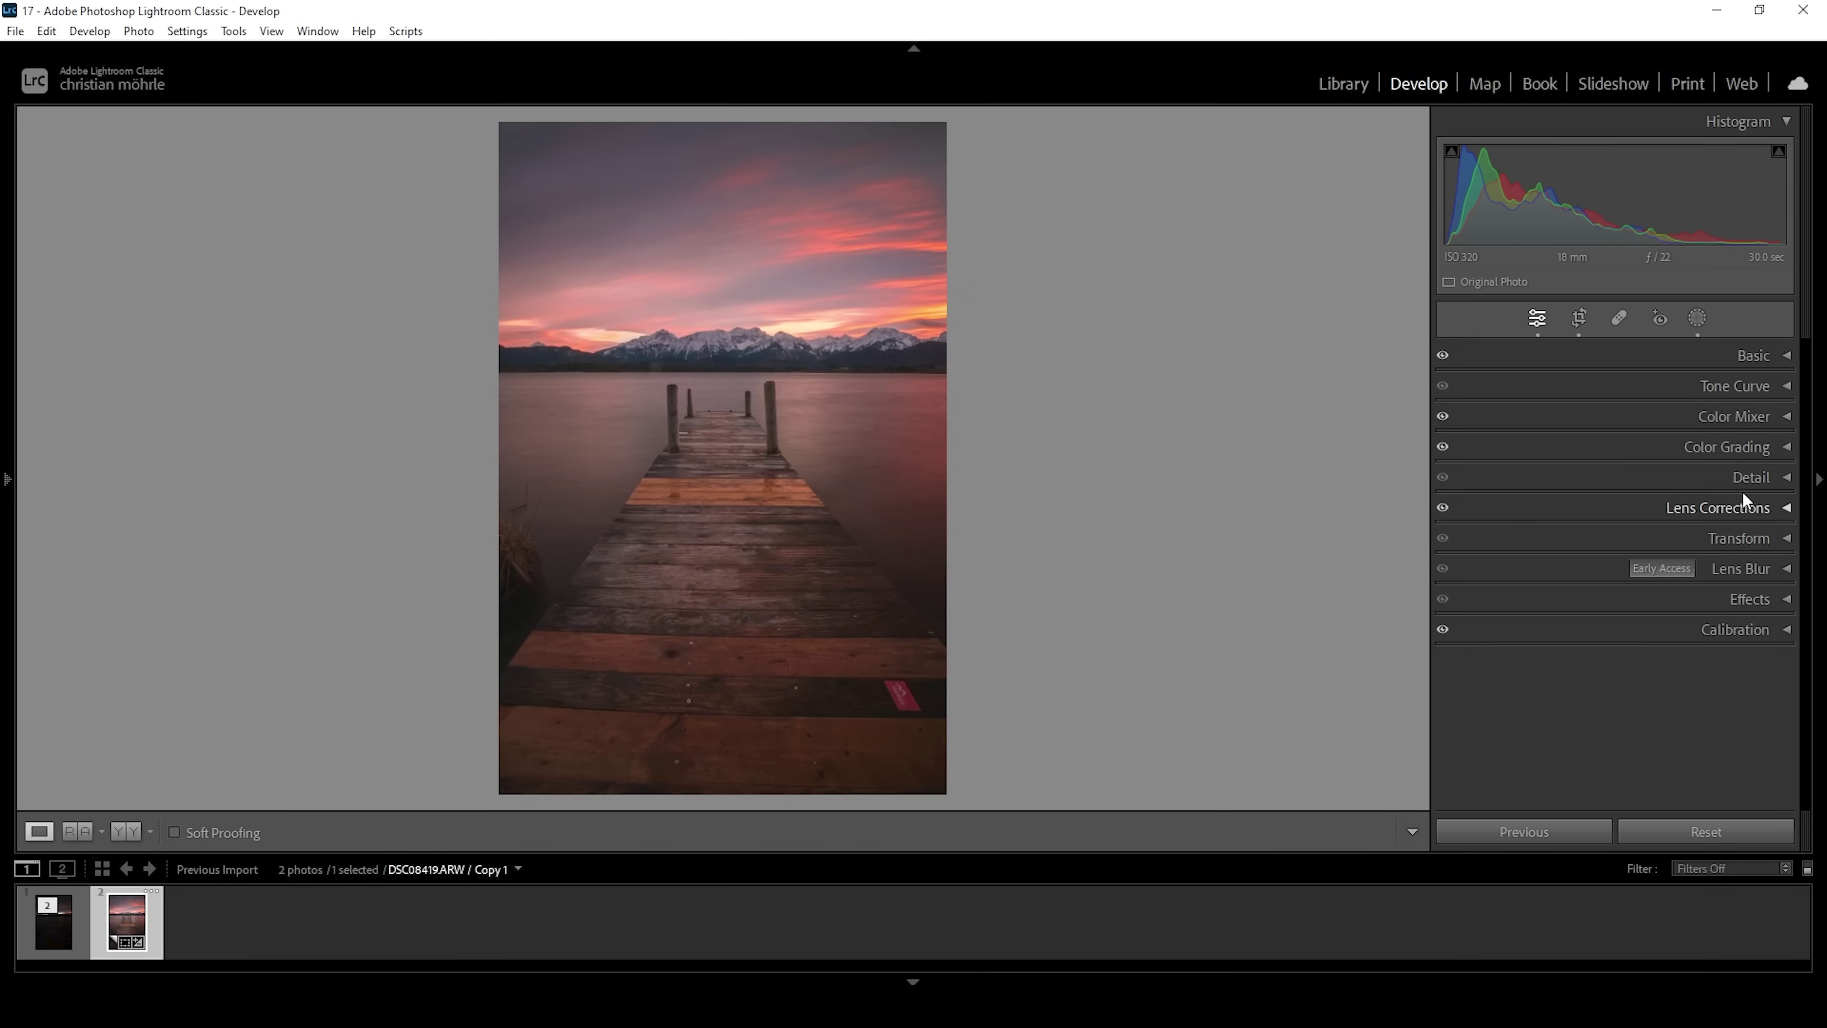
{"action": "left_click", "coordinate": [1734, 475]}
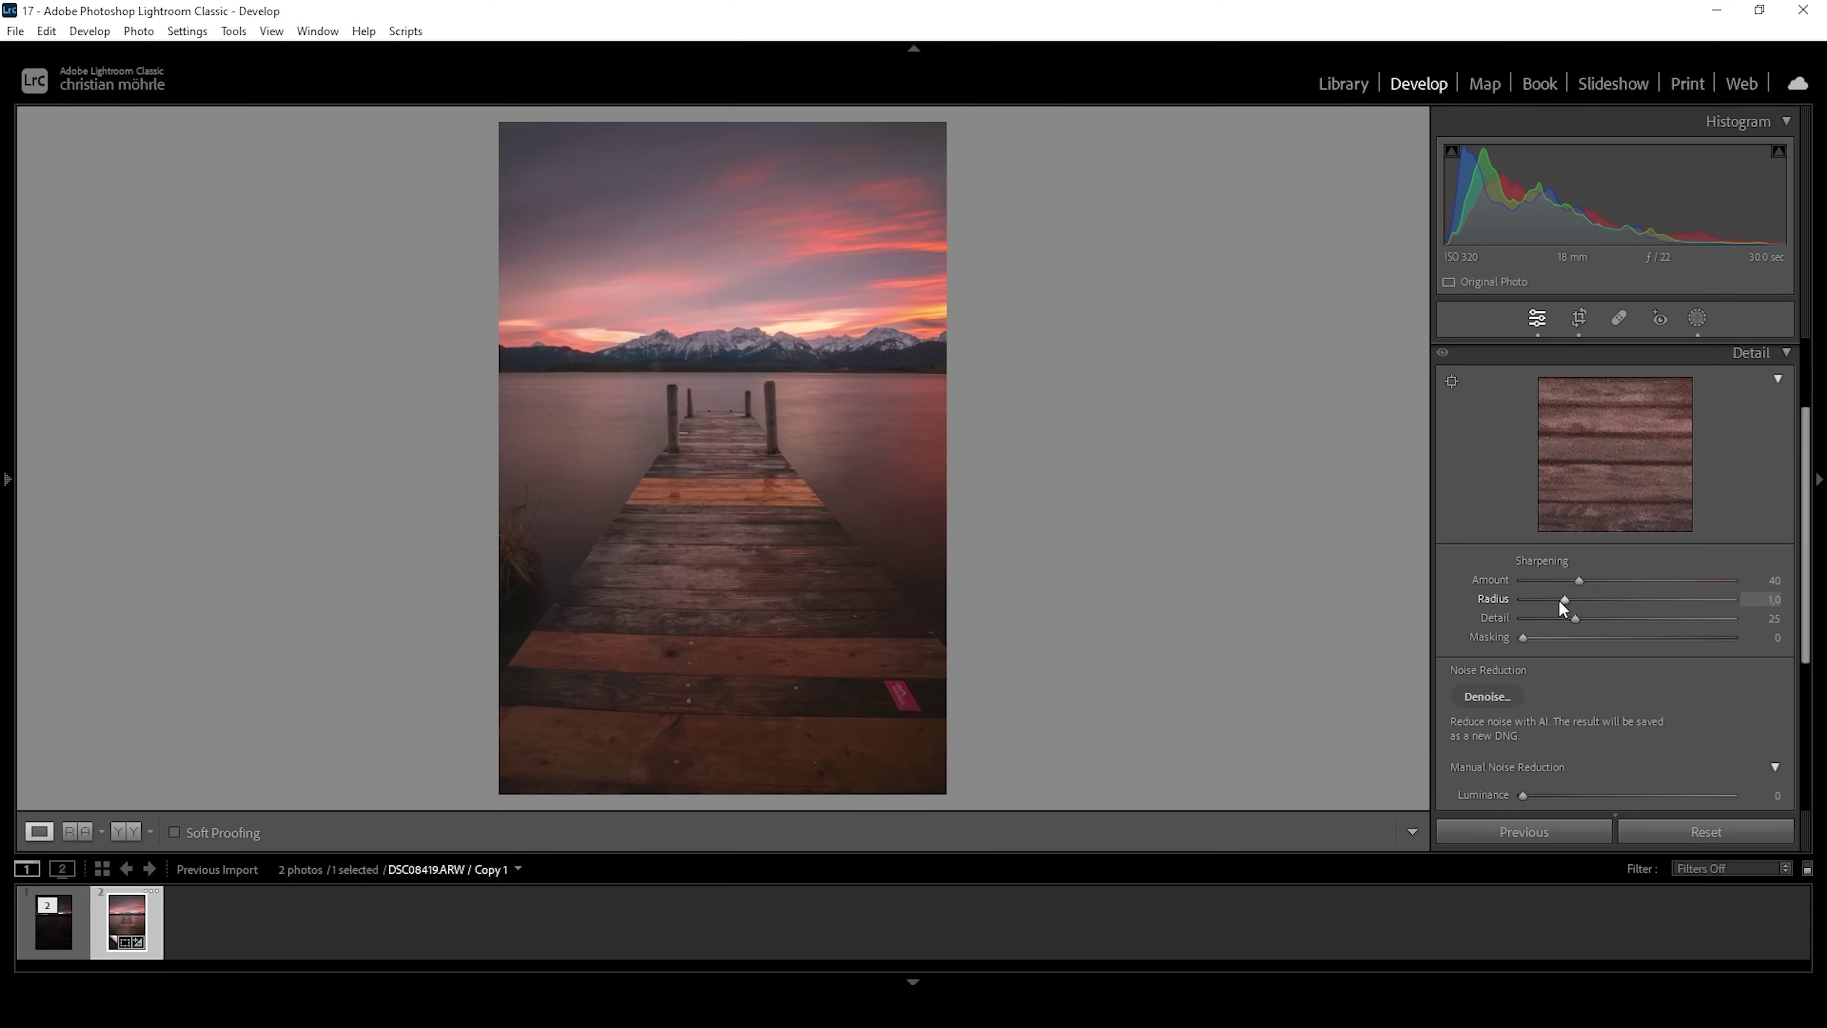
Set sharpening to Amount 84, Radius 0.5, Detail 100, Masking 67, and check it at 1:1.
{"action": "left_click_drag", "start_coordinate": [1528, 608], "coordinate": [1488, 604]}
{"action": "left_click_drag", "start_coordinate": [1524, 636], "coordinate": [1668, 654]}
{"action": "left_click", "coordinate": [1638, 588]}
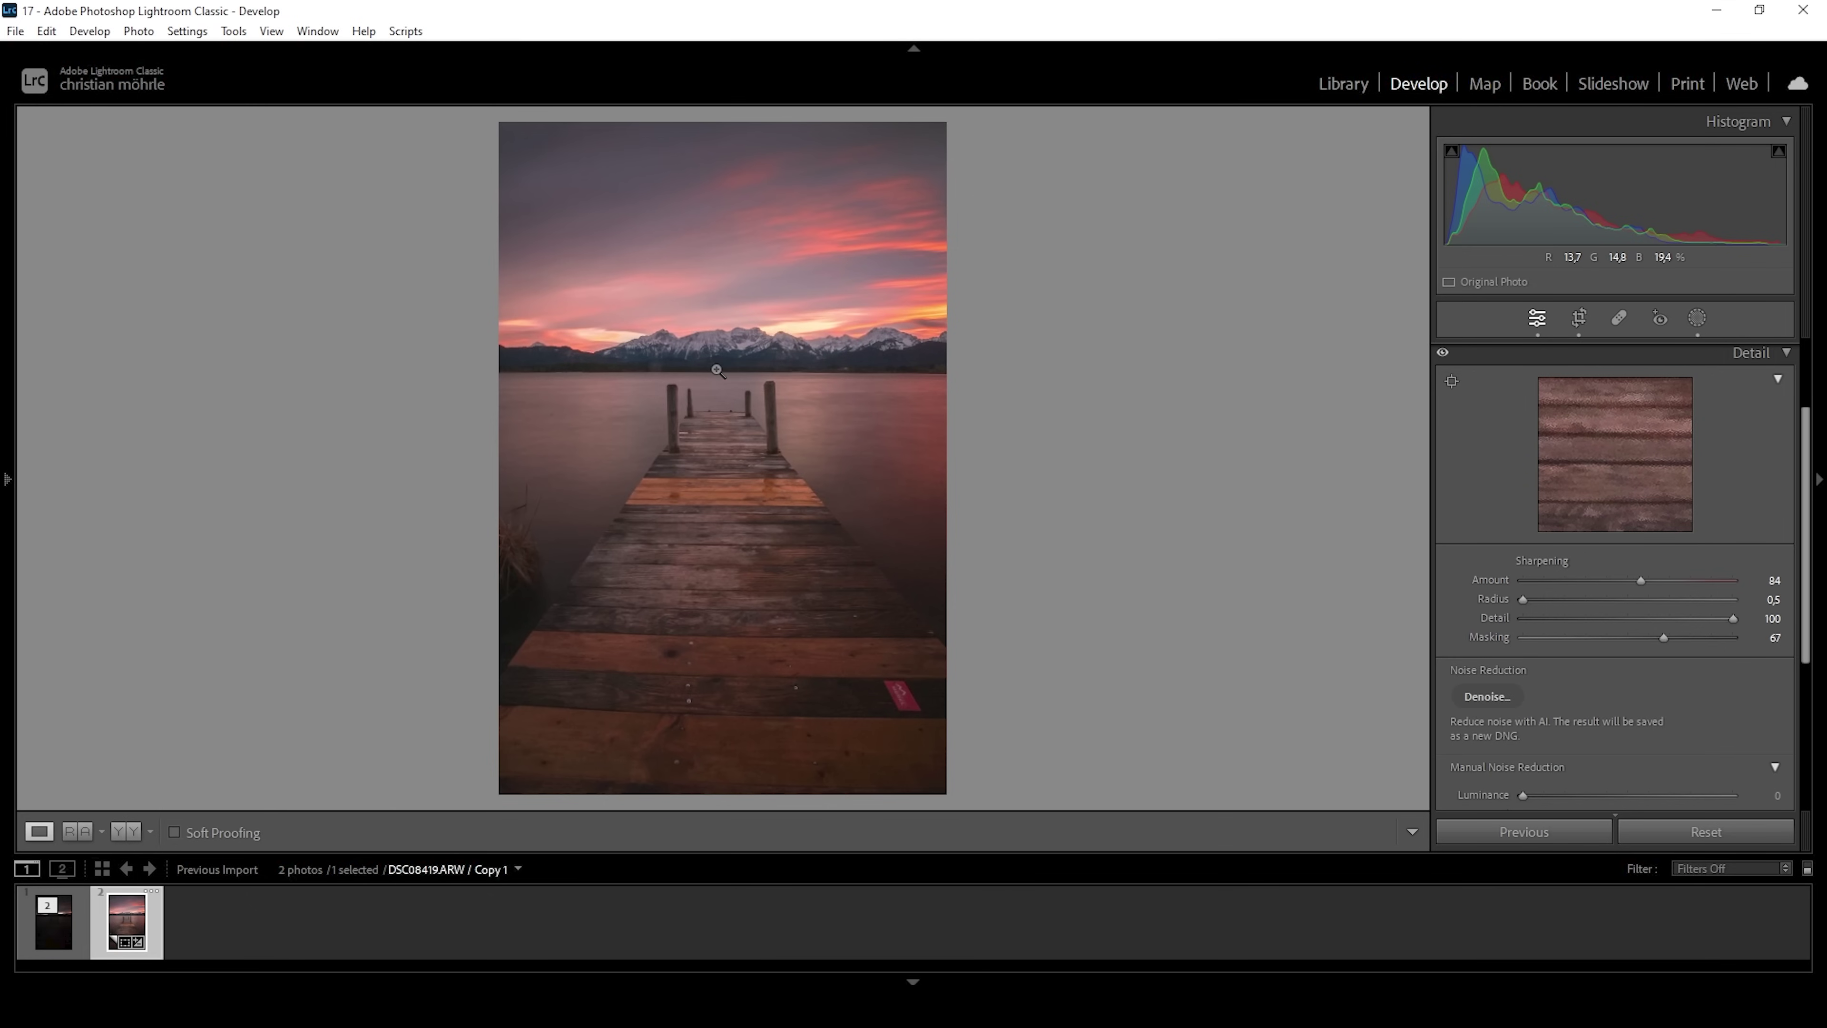
{"action": "left_click", "coordinate": [746, 364]}
{"action": "mouse_move", "coordinate": [859, 408]}
{"action": "left_mouse_down"}
{"action": "mouse_move", "coordinate": [534, 315]}
{"action": "mouse_move", "coordinate": [772, 277]}
{"action": "mouse_move", "coordinate": [897, 420]}
{"action": "mouse_move", "coordinate": [1053, 499]}
{"action": "mouse_move", "coordinate": [1028, 518]}
{"action": "mouse_move", "coordinate": [696, 461]}
{"action": "left_mouse_up"}
{"action": "left_click", "coordinate": [693, 437]}
Start AI Denoise and compare its preview against the original in several areas.
{"action": "left_click", "coordinate": [1509, 700]}
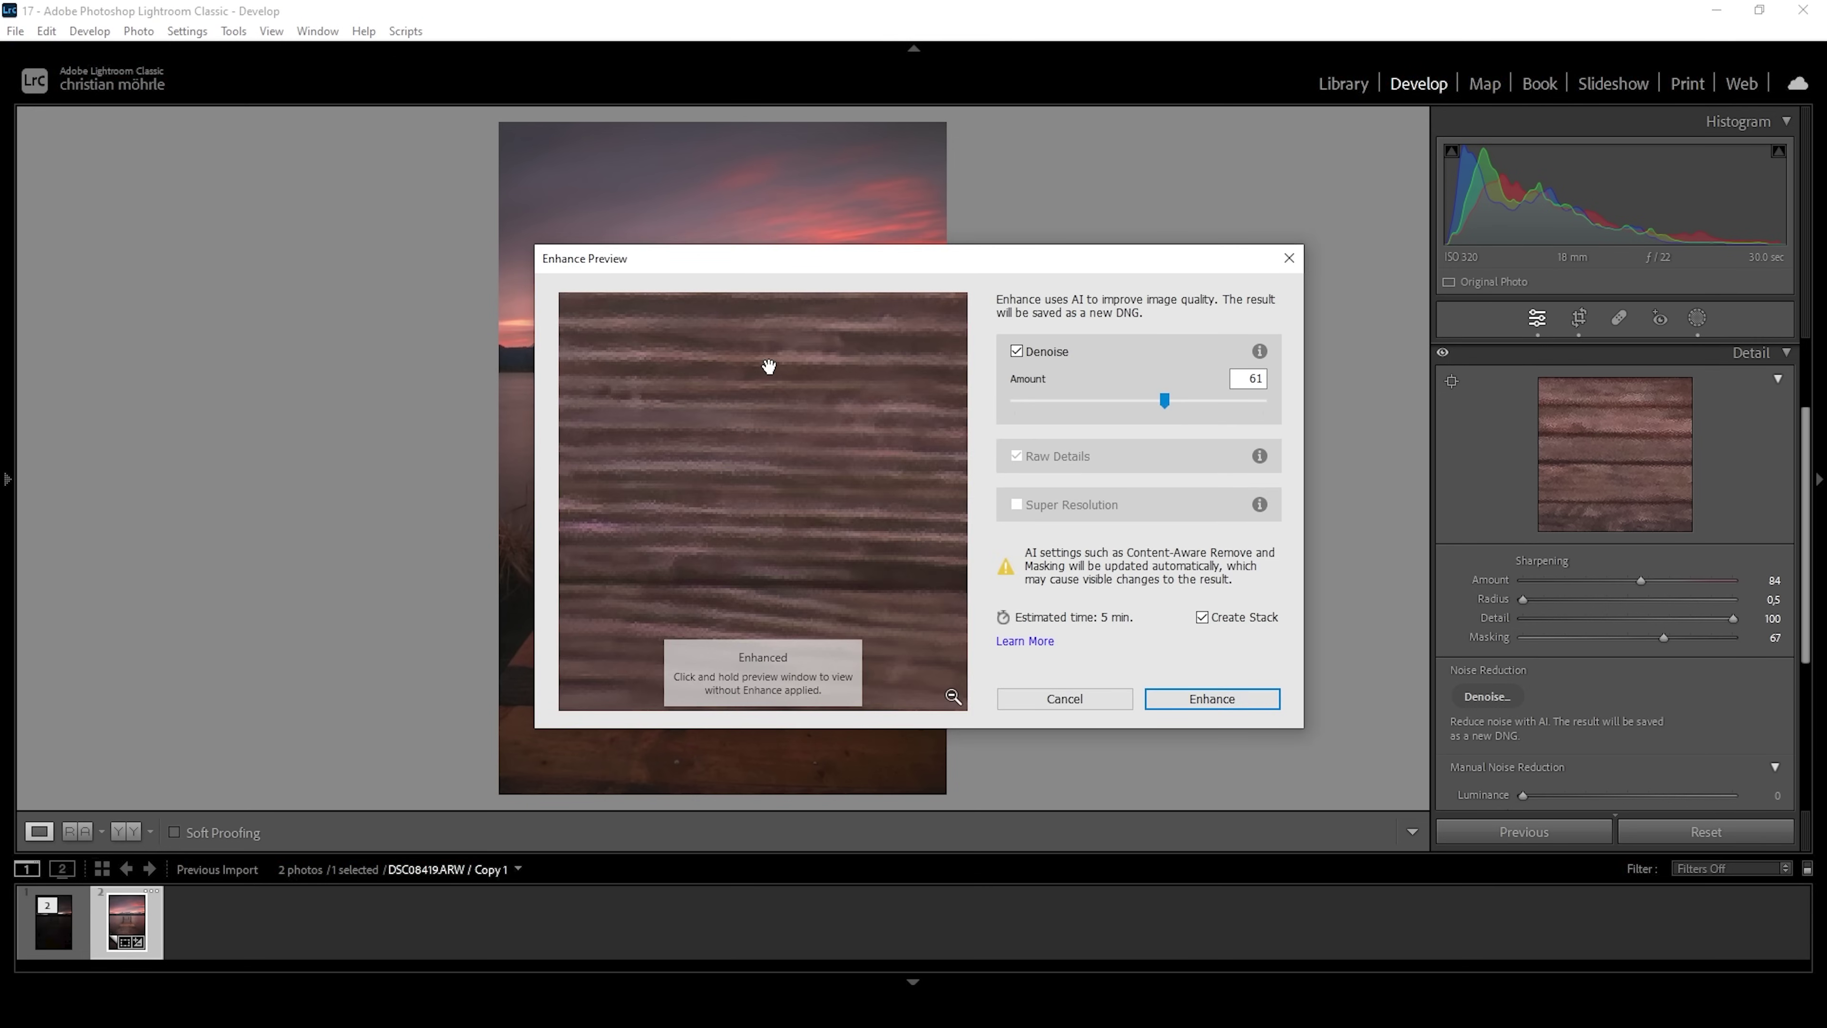
{"action": "left_click", "coordinate": [812, 468]}
{"action": "left_click_drag", "start_coordinate": [812, 468], "coordinate": [600, 461]}
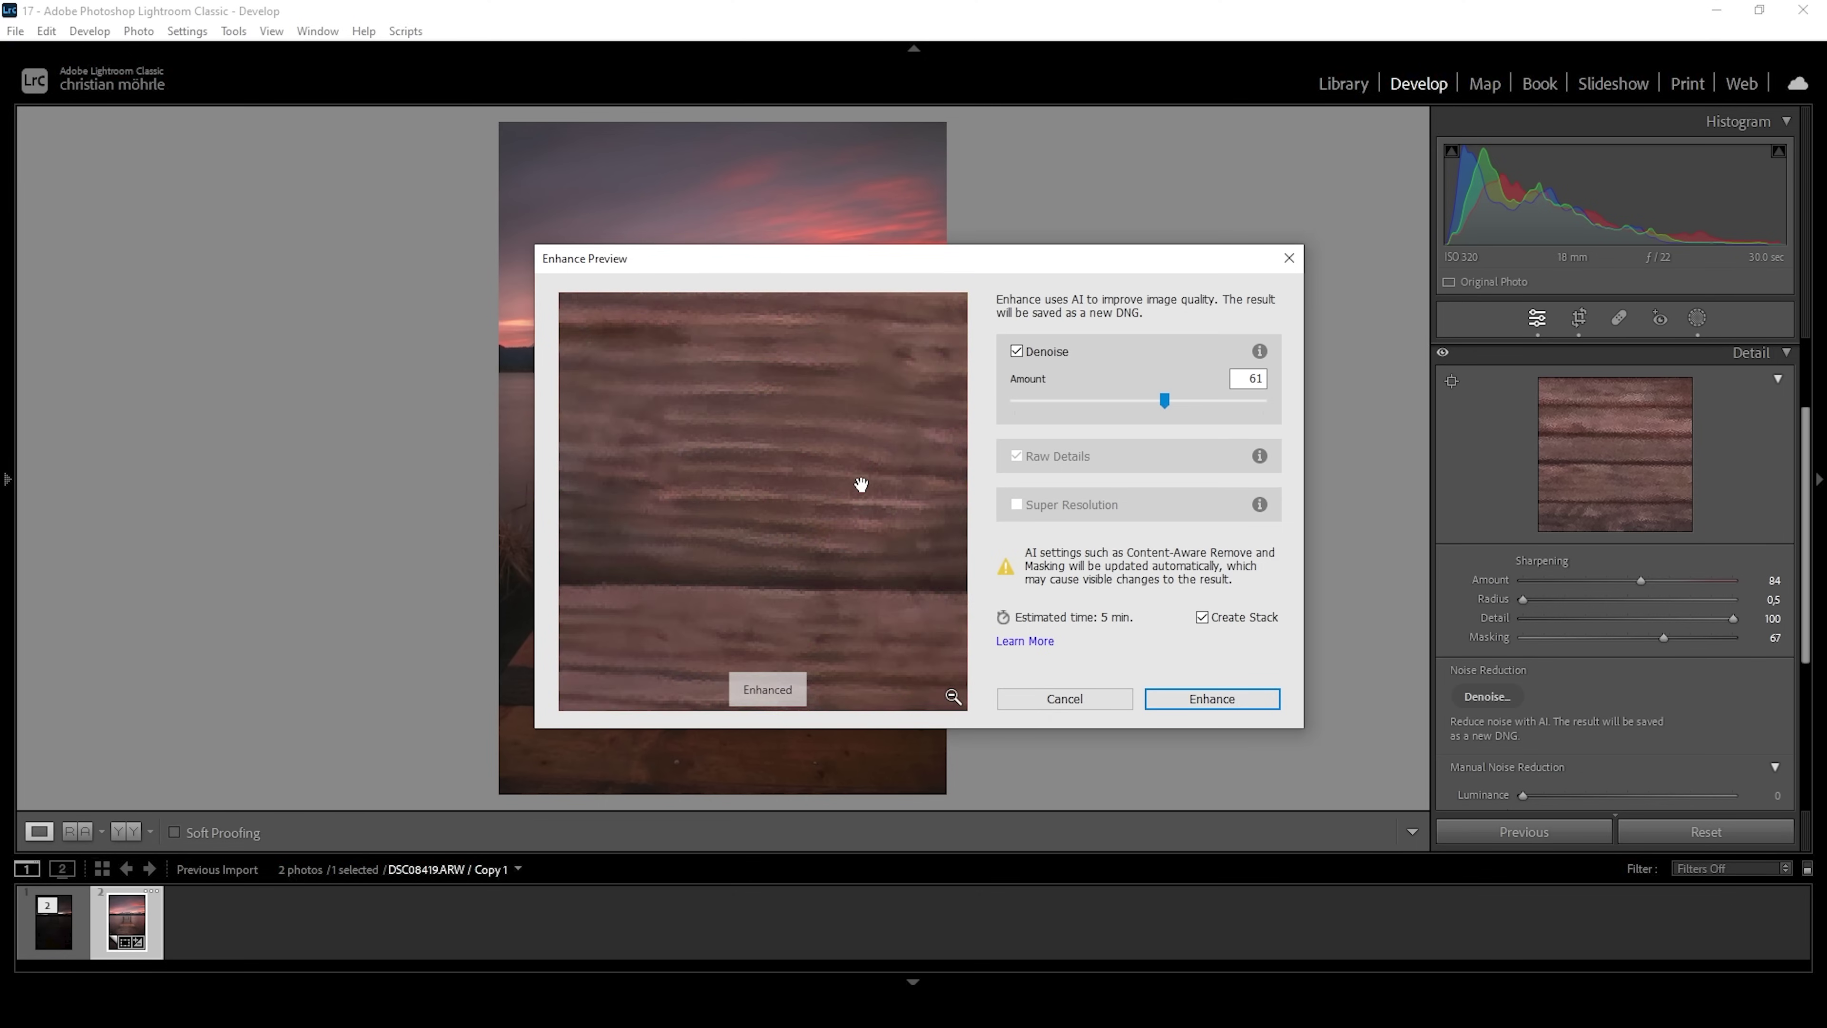
{"action": "left_click", "coordinate": [562, 530]}
{"action": "left_click_drag", "start_coordinate": [900, 504], "coordinate": [852, 461]}
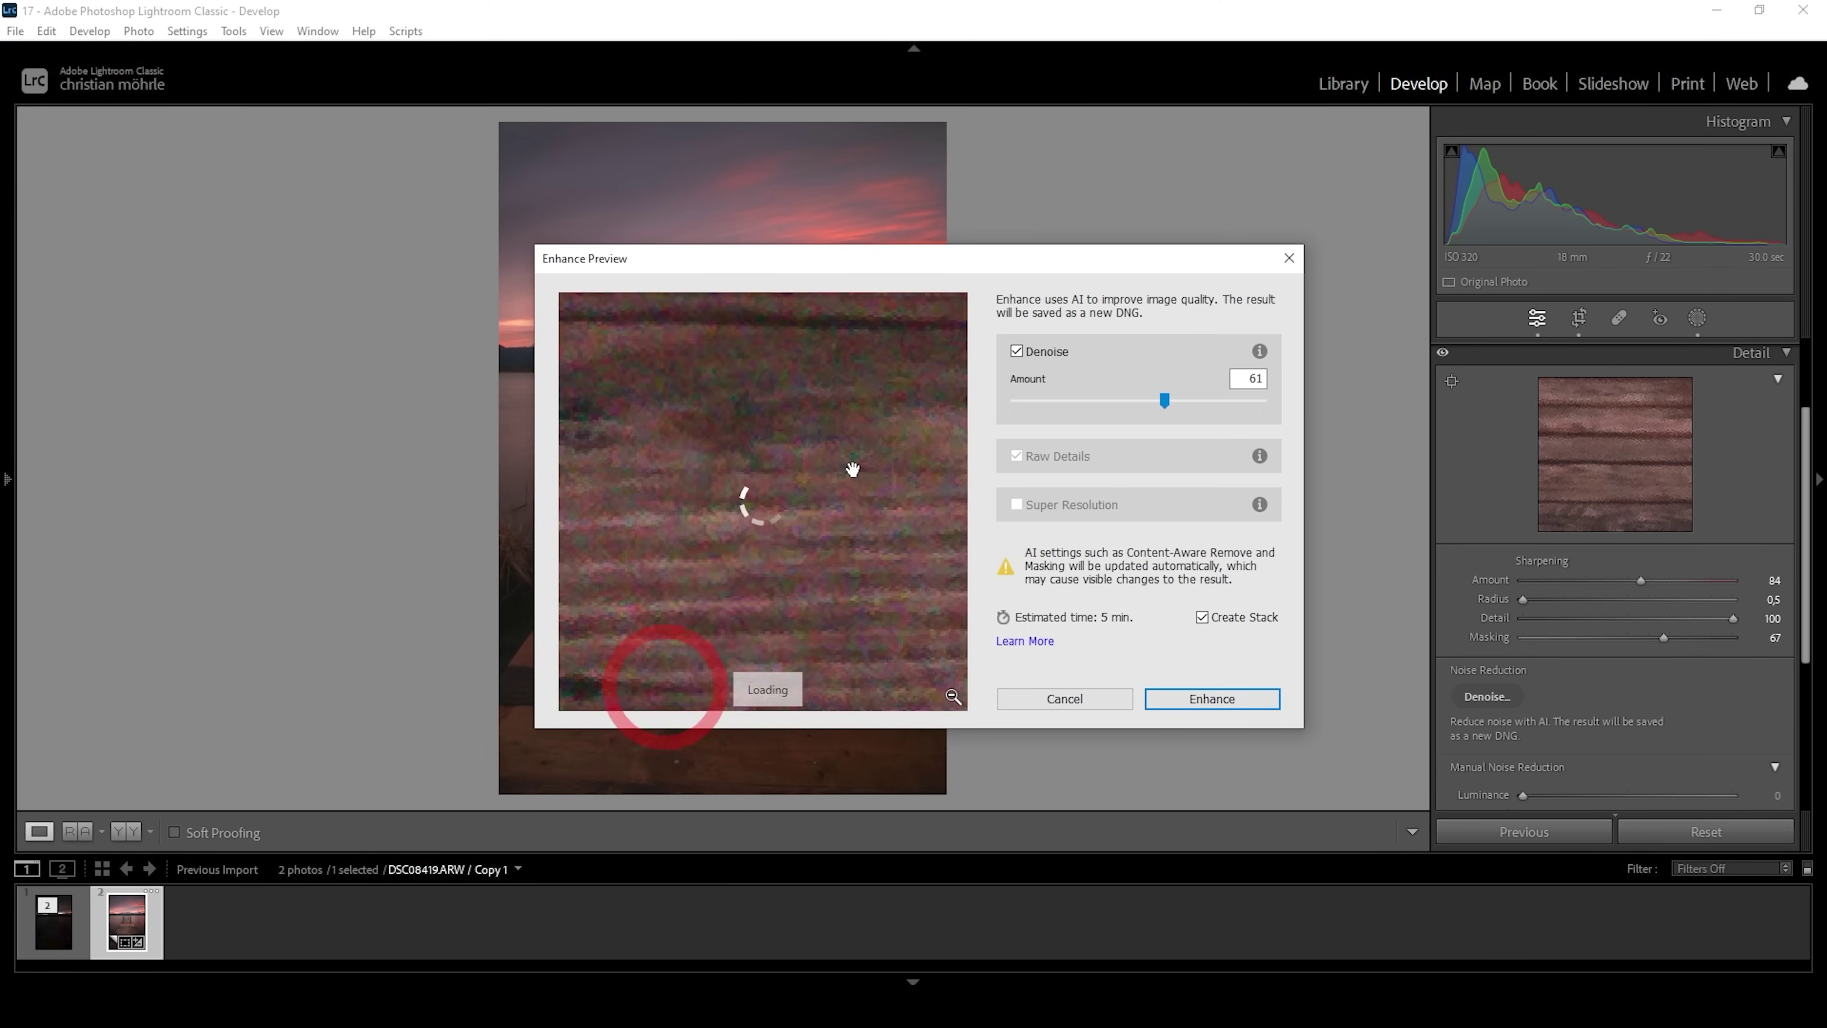
{"action": "left_click", "coordinate": [822, 475]}
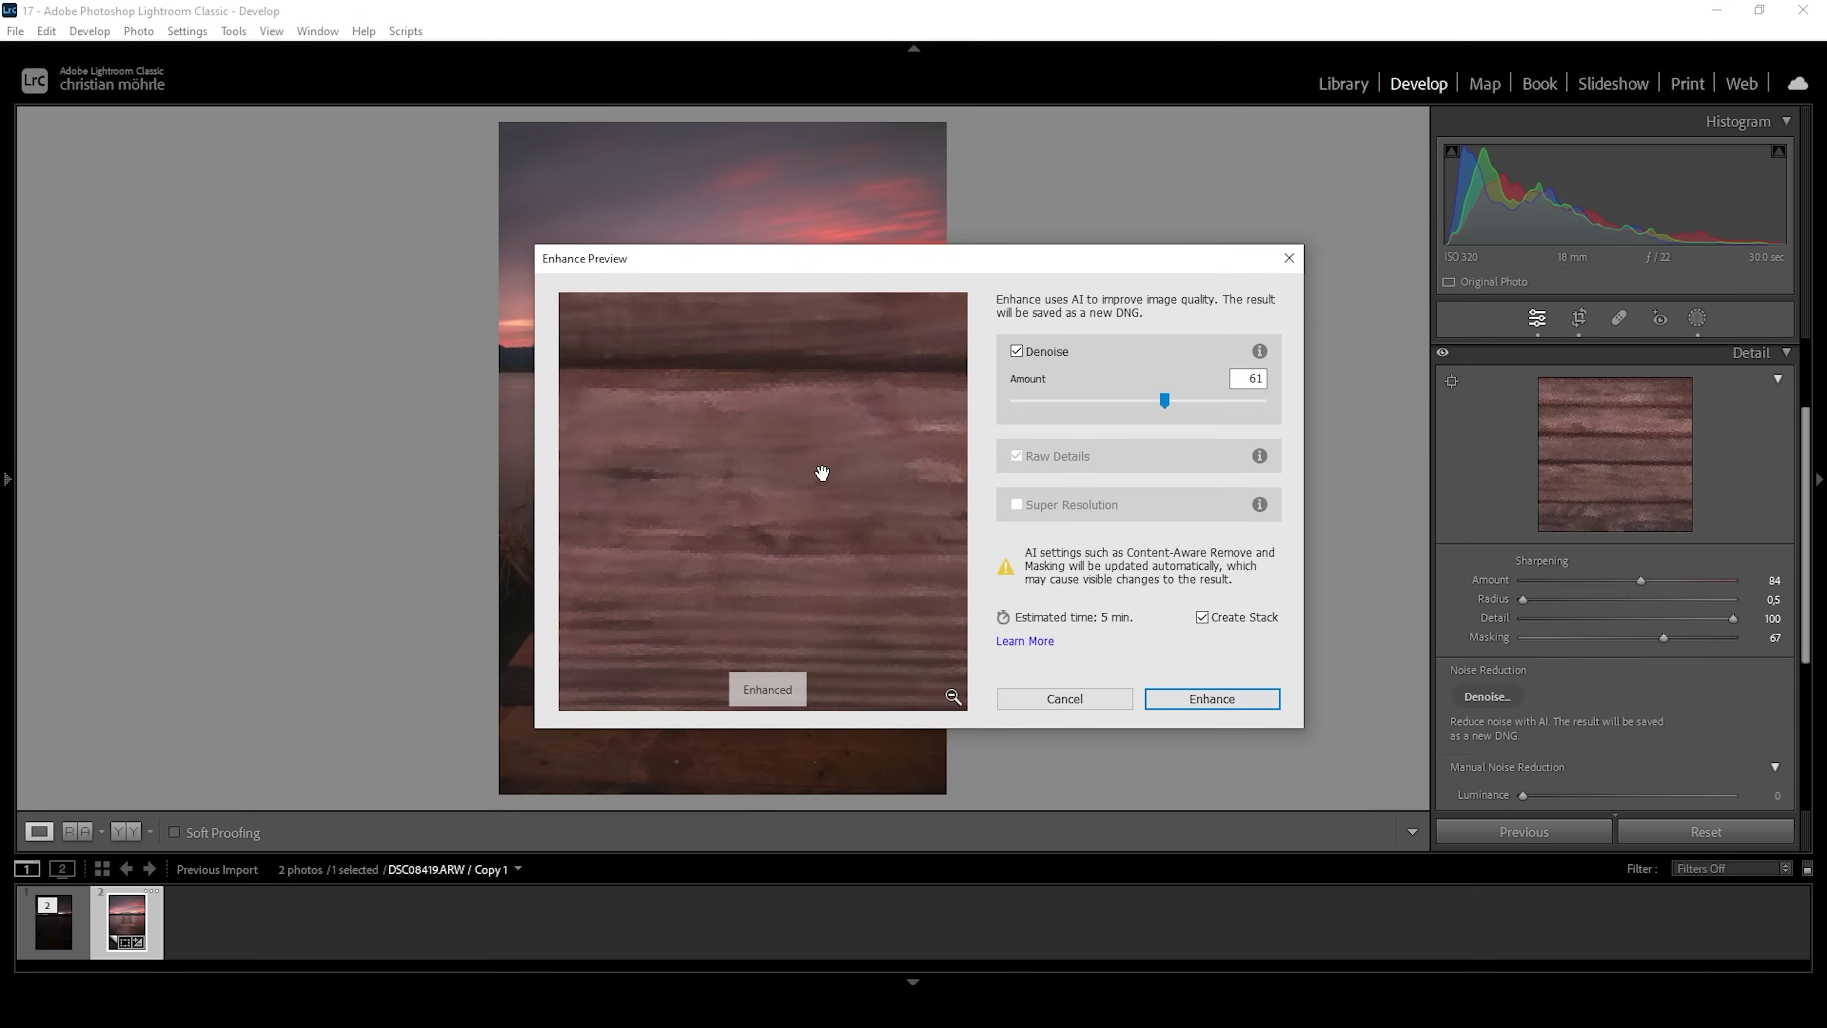
{"action": "left_click", "coordinate": [953, 696]}
Check a dark area at 100%, then apply Denoise at Amount 61 to create the enhanced DNG.
{"action": "left_click", "coordinate": [800, 451]}
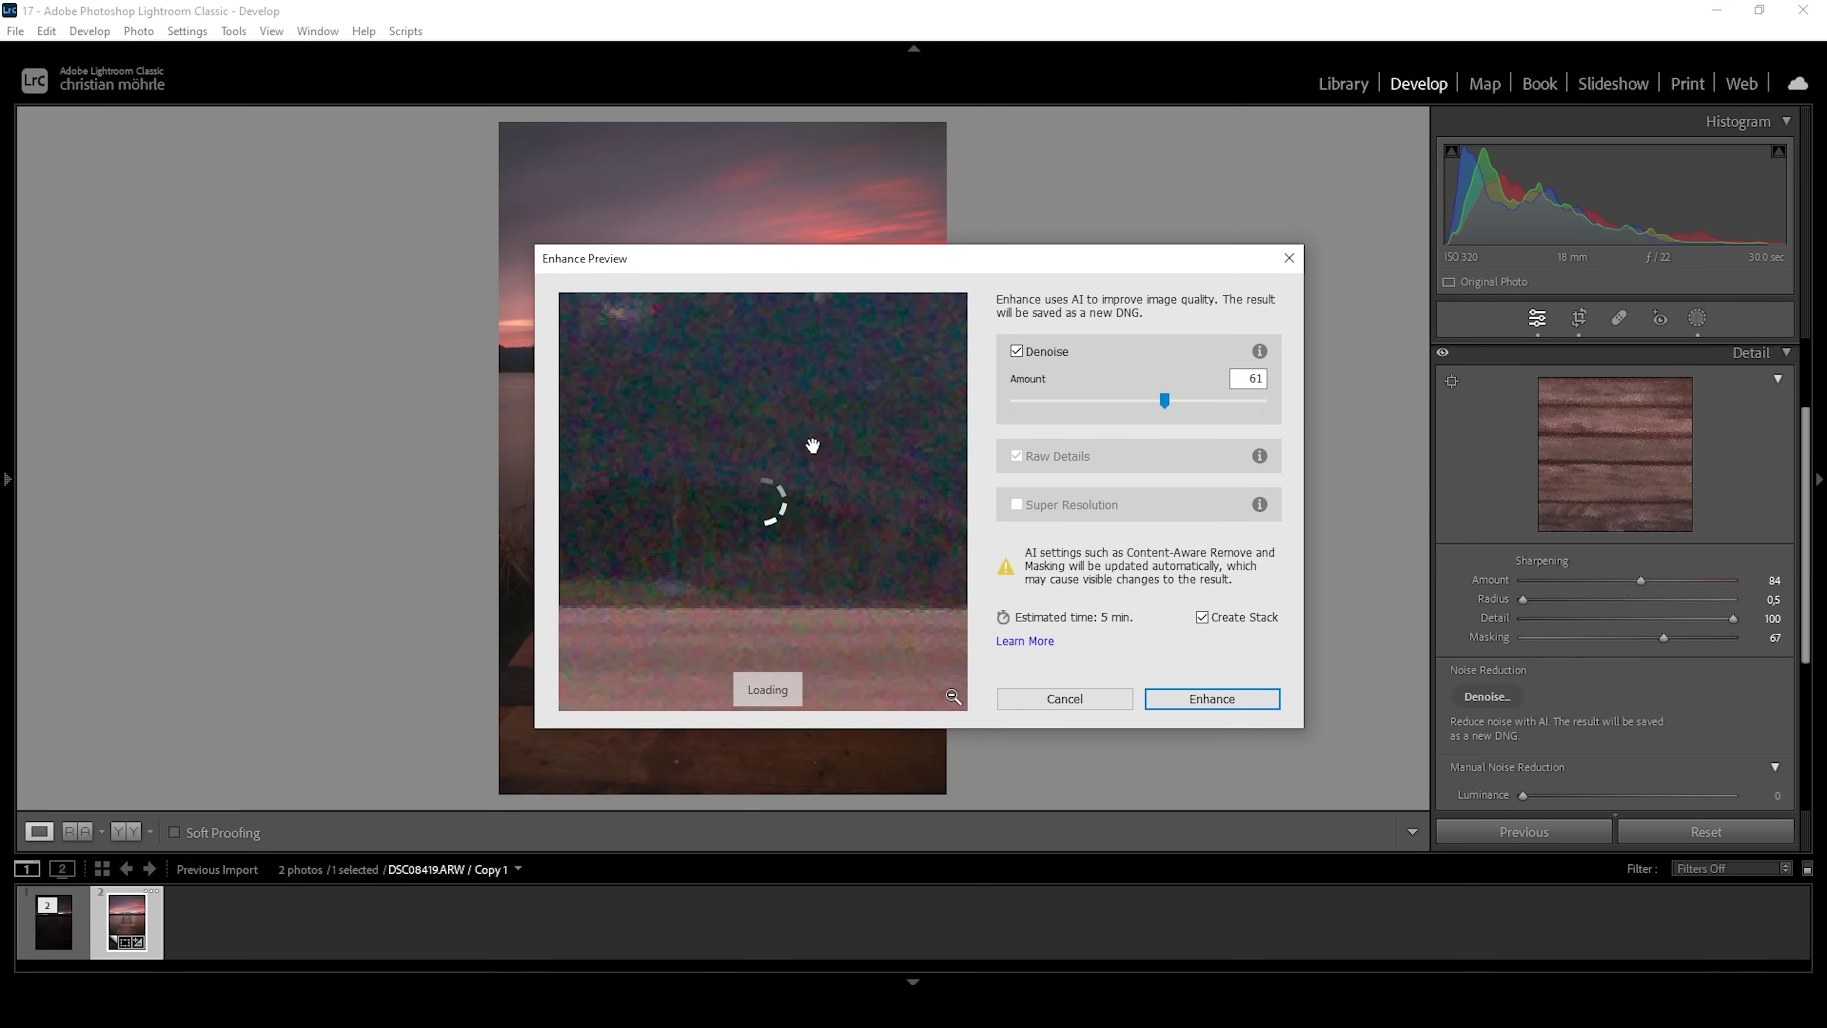
{"action": "left_click_drag", "start_coordinate": [811, 440], "coordinate": [717, 577]}
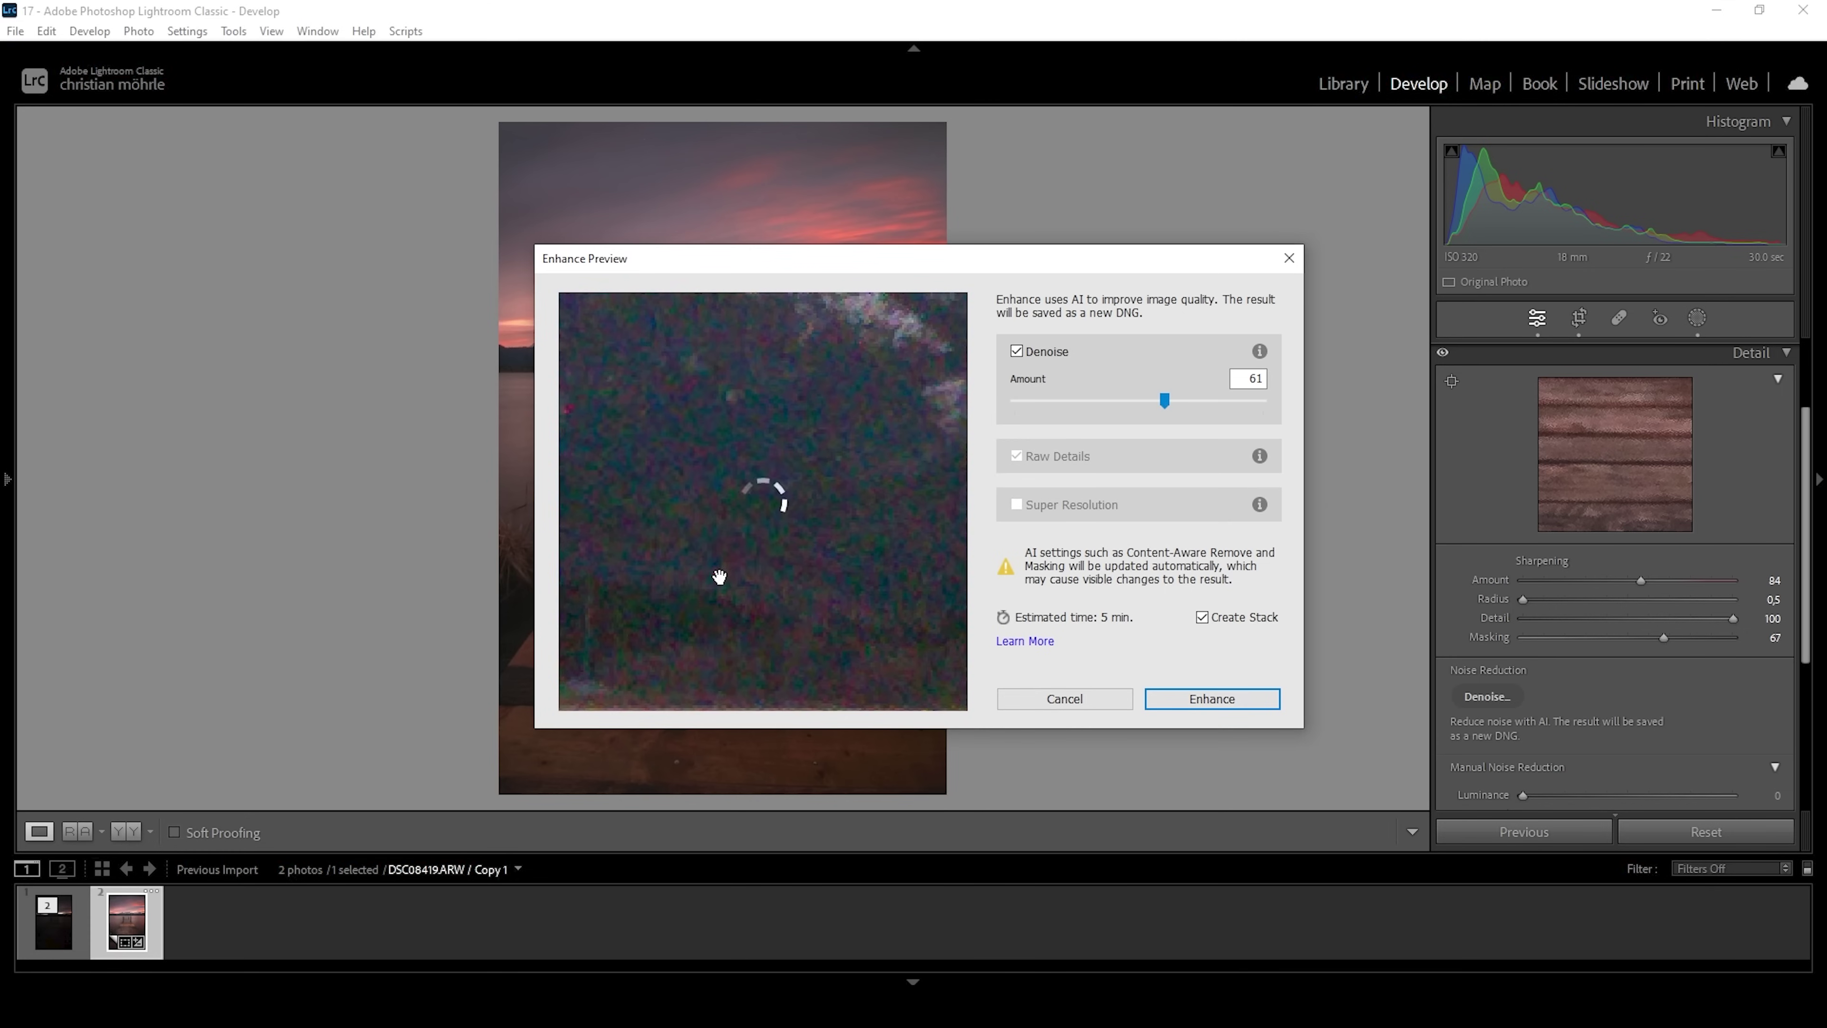
{"action": "left_click", "coordinate": [810, 494]}
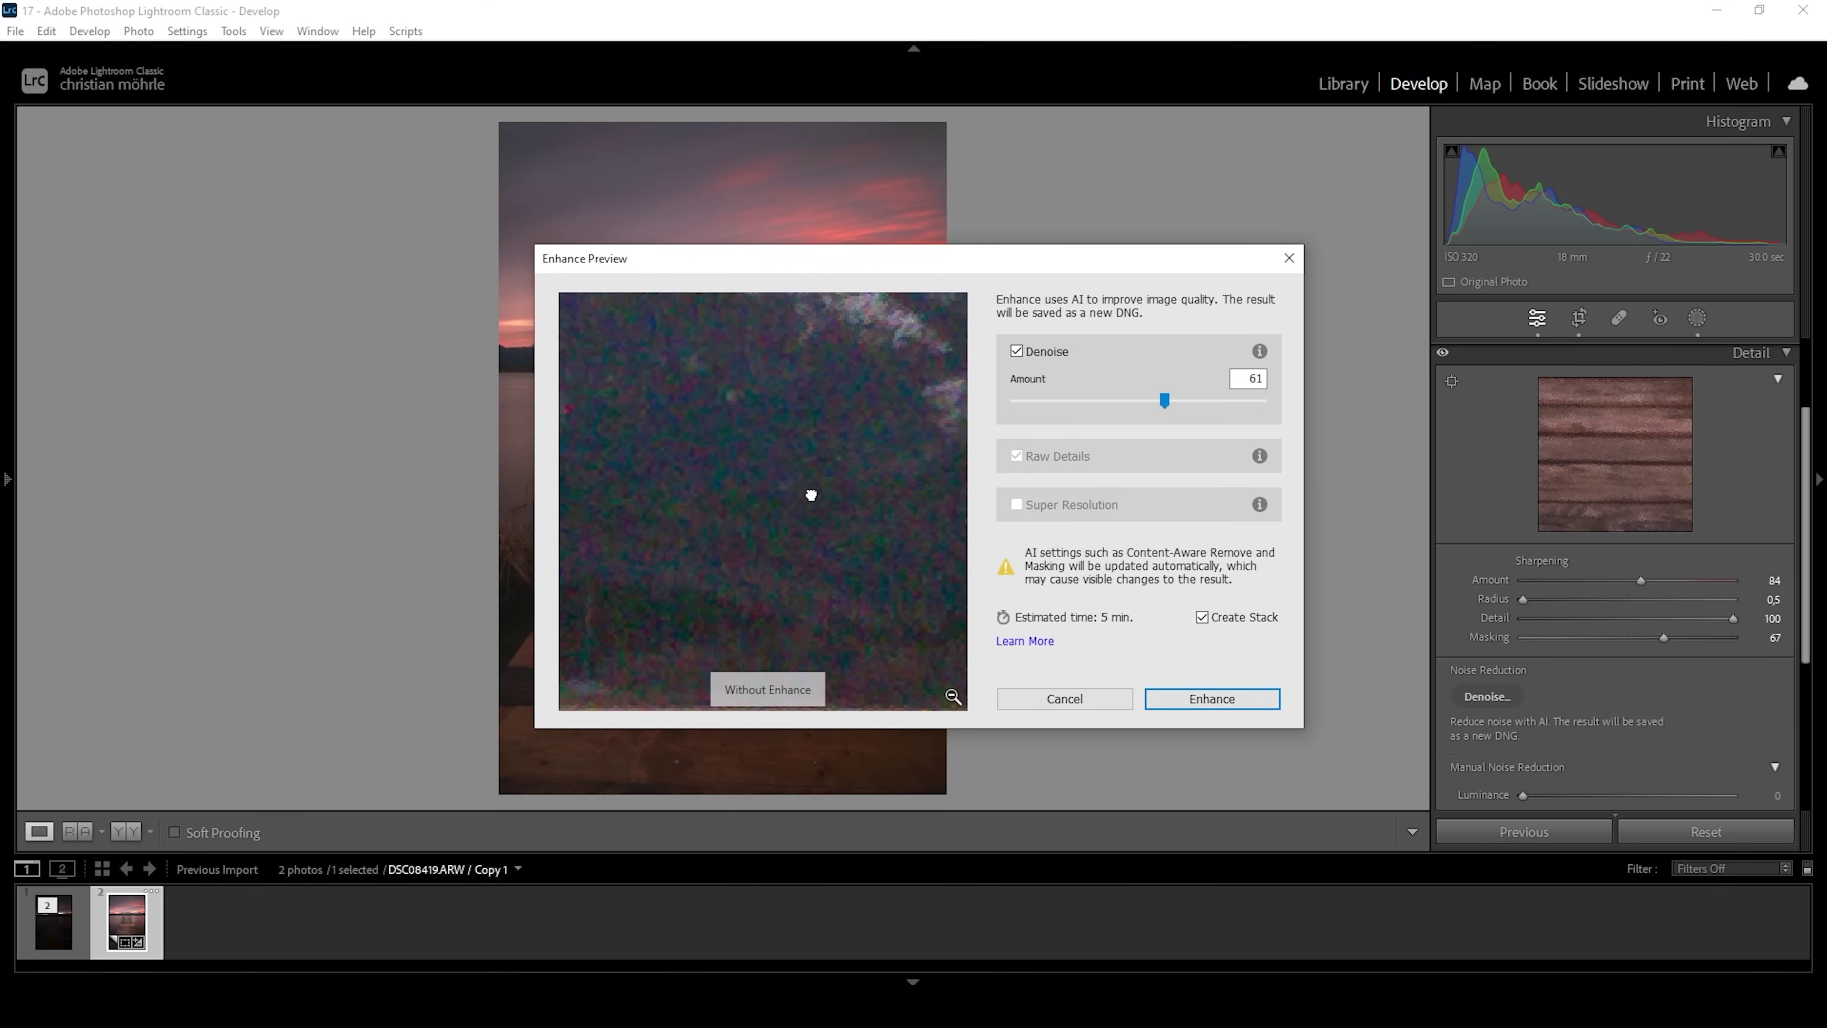
{"action": "left_click", "coordinate": [810, 494]}
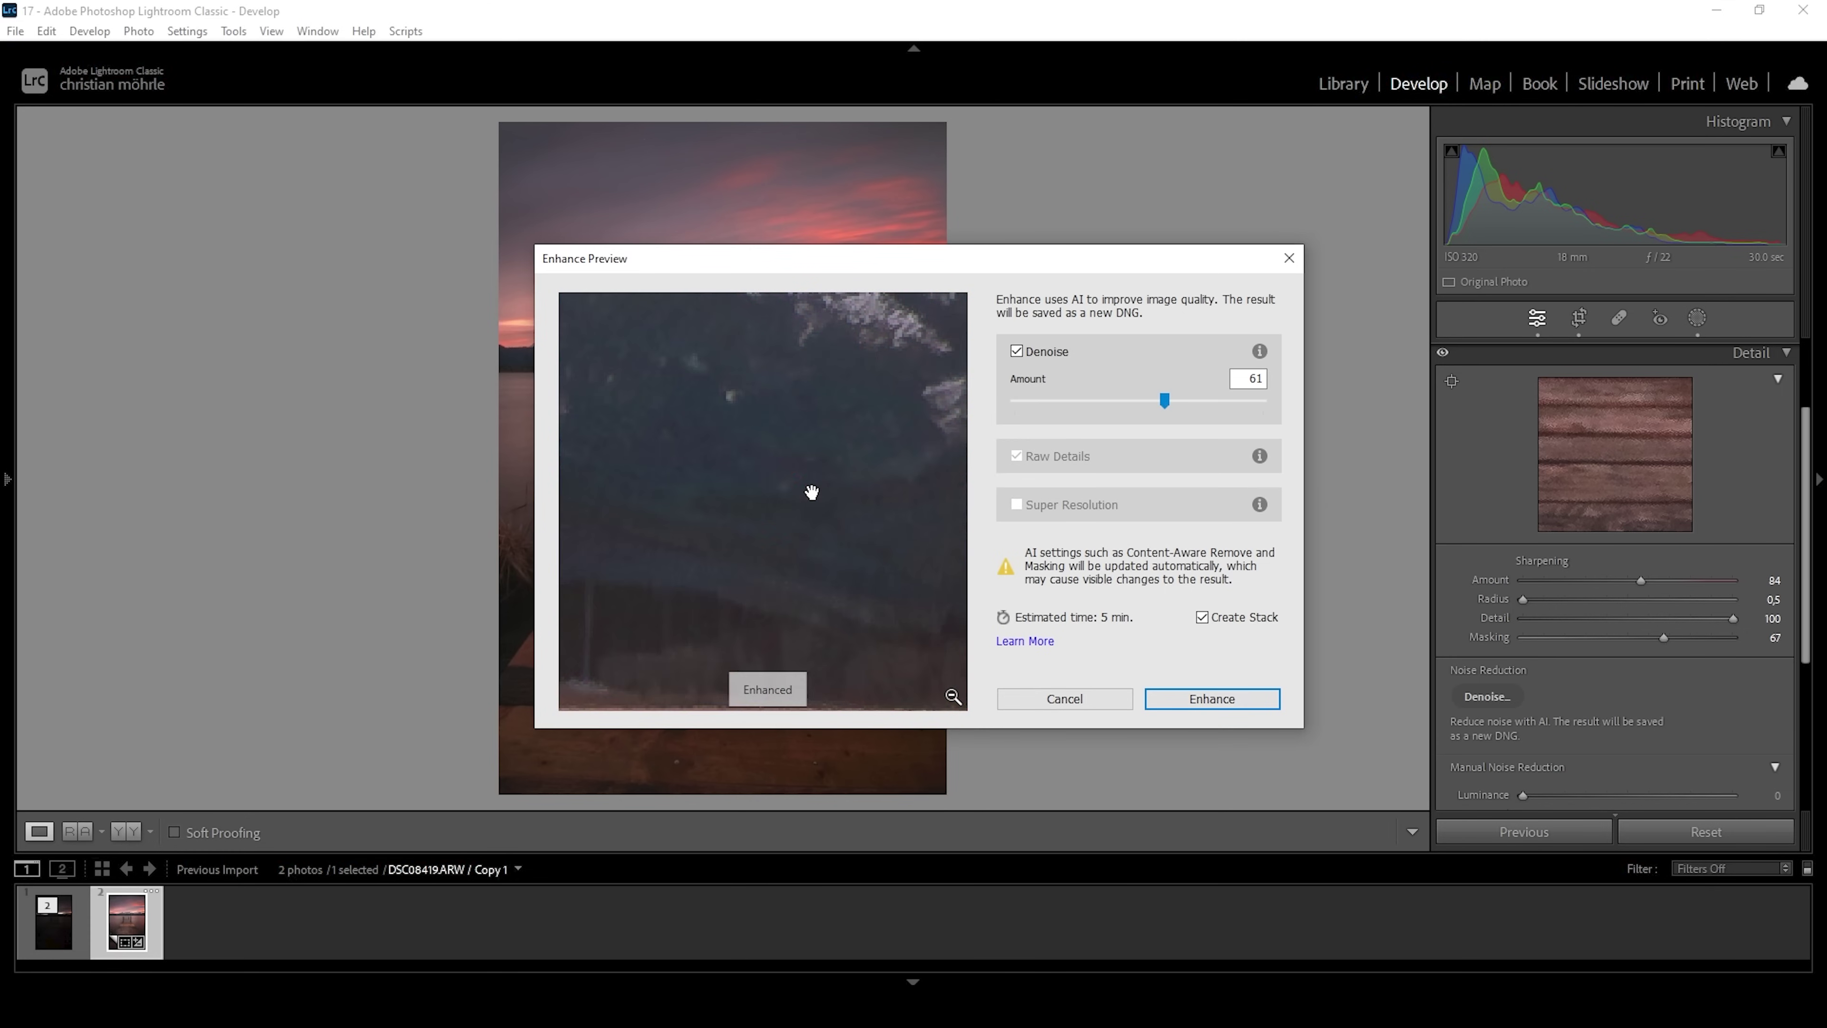
{"action": "left_click", "coordinate": [810, 493]}
{"action": "left_click", "coordinate": [811, 493]}
{"action": "left_click", "coordinate": [1223, 702]}
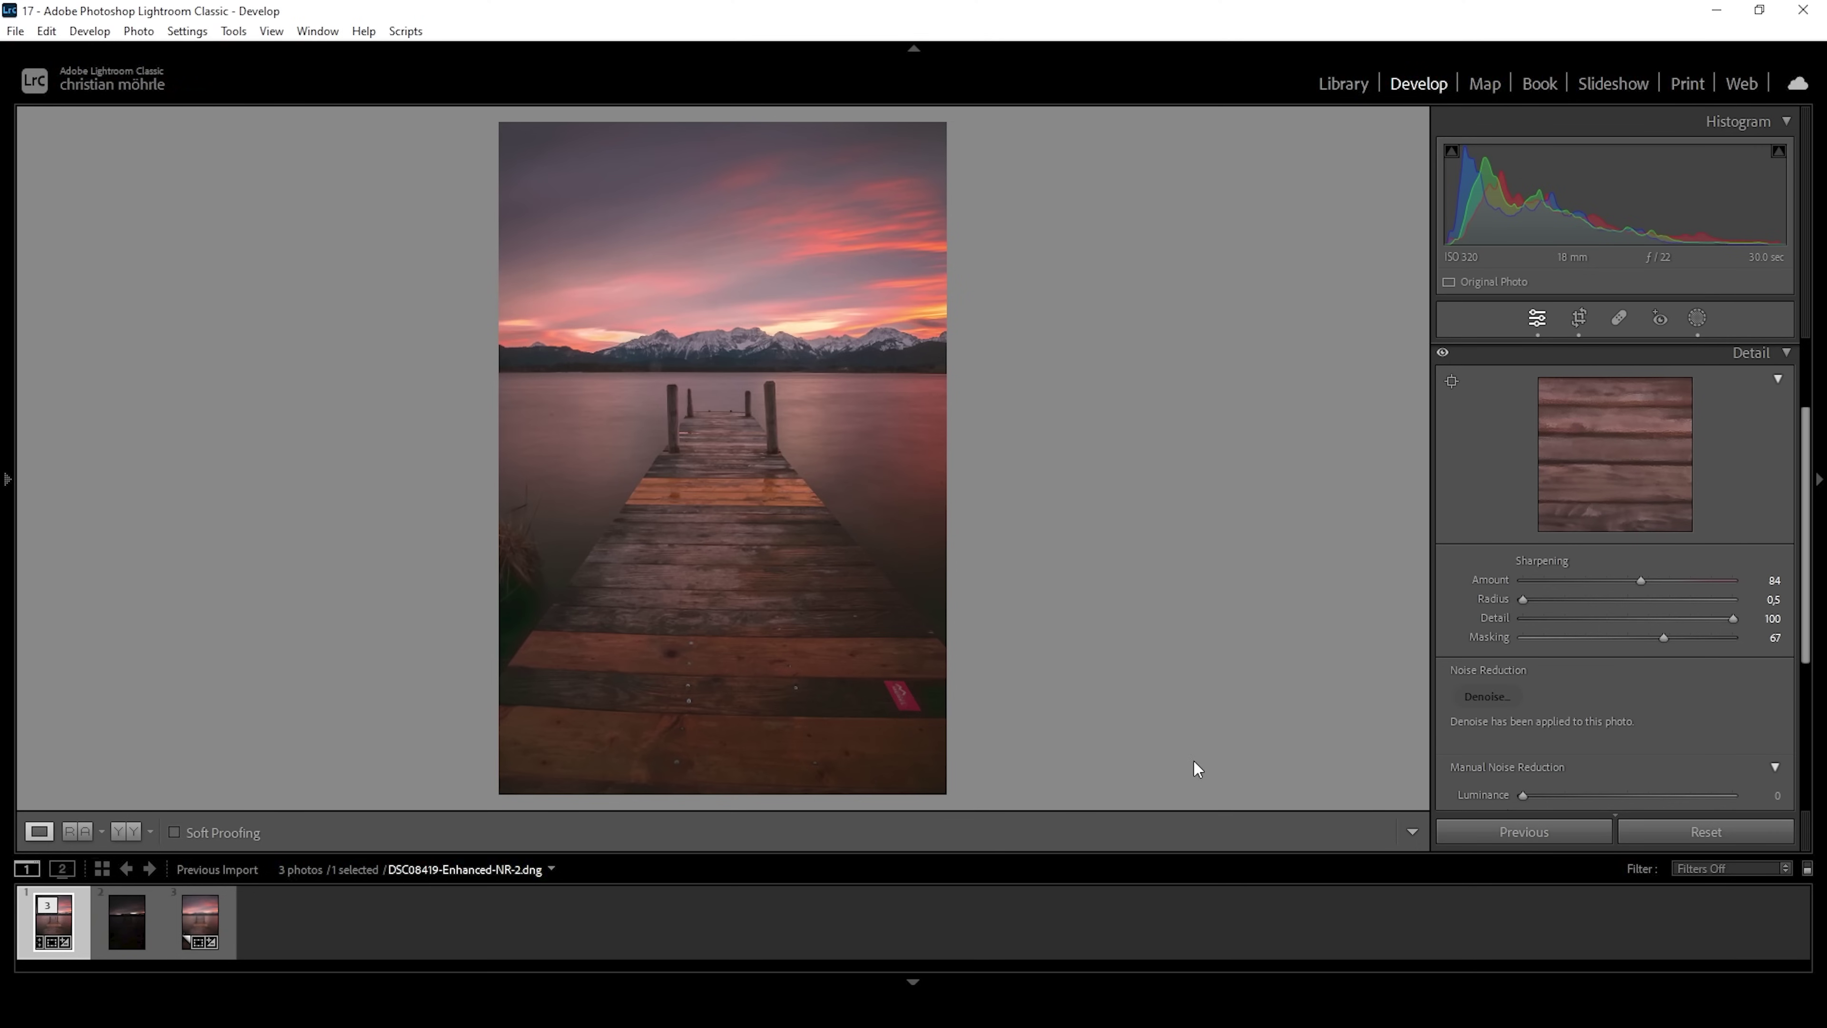
Inspect the denoised photo's noise at 1:1, then bring up the enhanced thumbnail's context menu.
{"action": "left_click", "coordinate": [651, 344]}
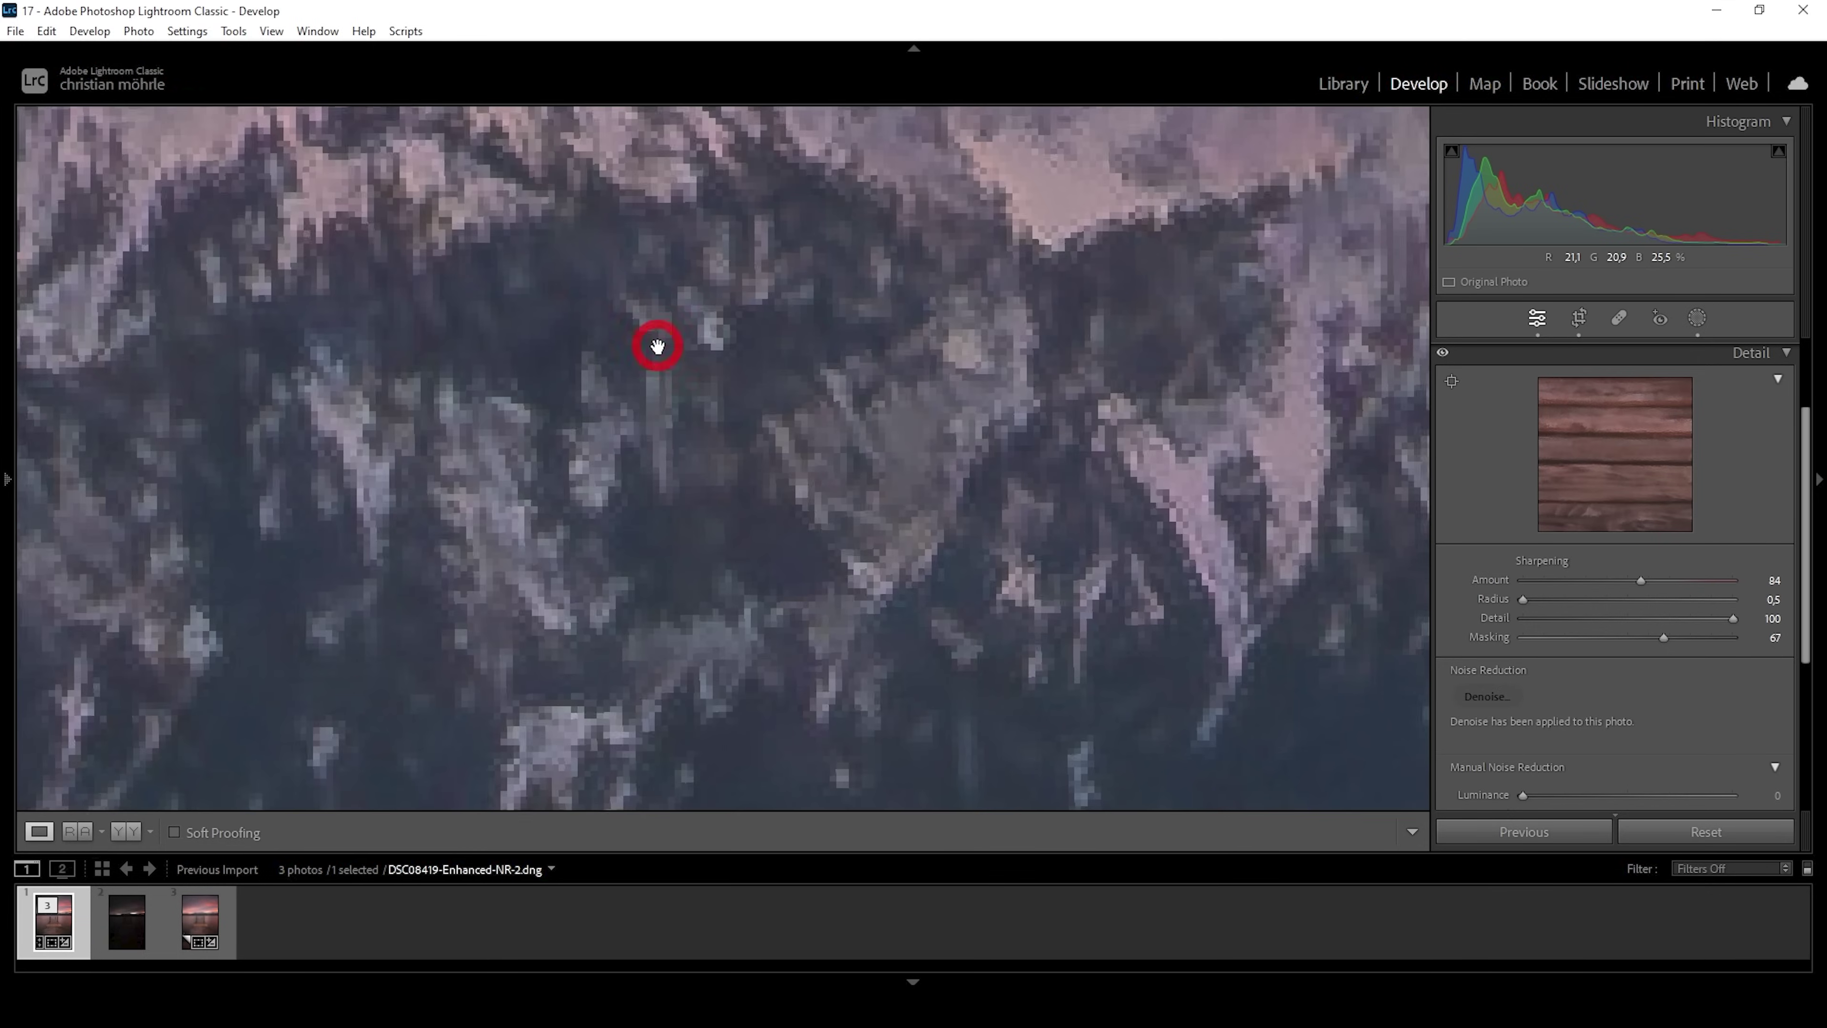
{"action": "left_click", "coordinate": [585, 361]}
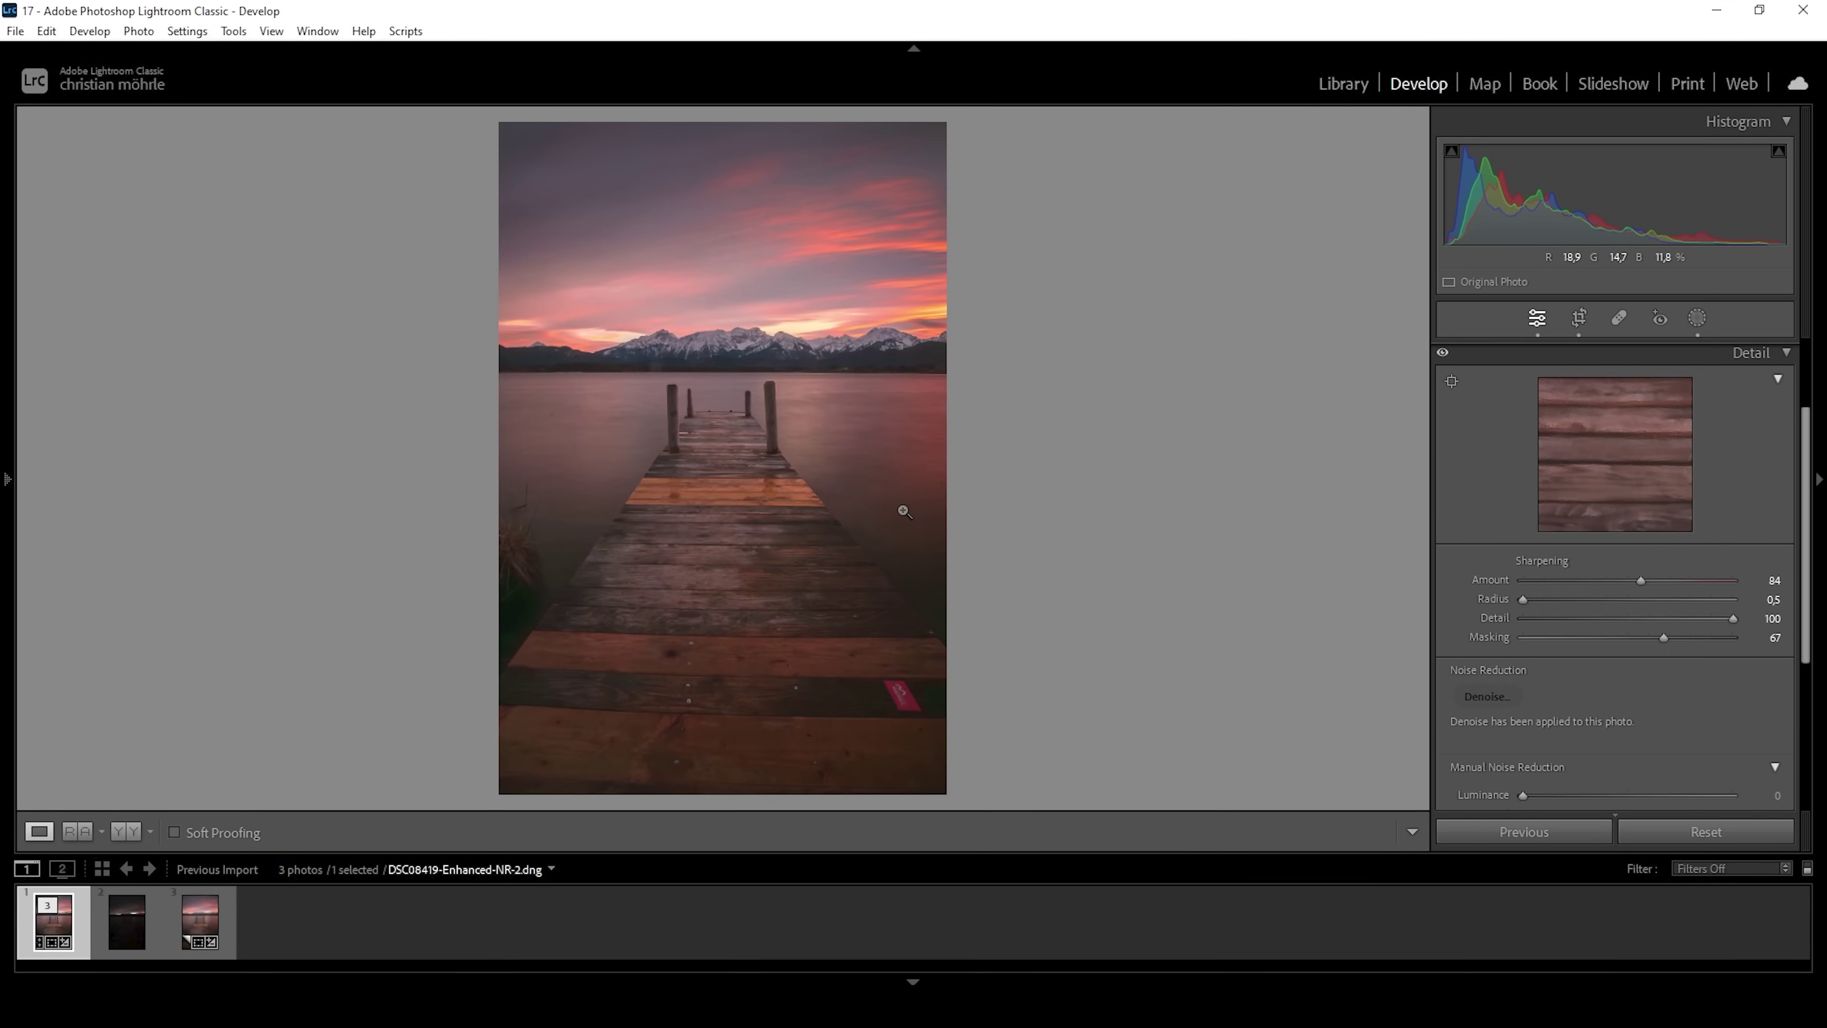
{"action": "left_click", "coordinate": [668, 400]}
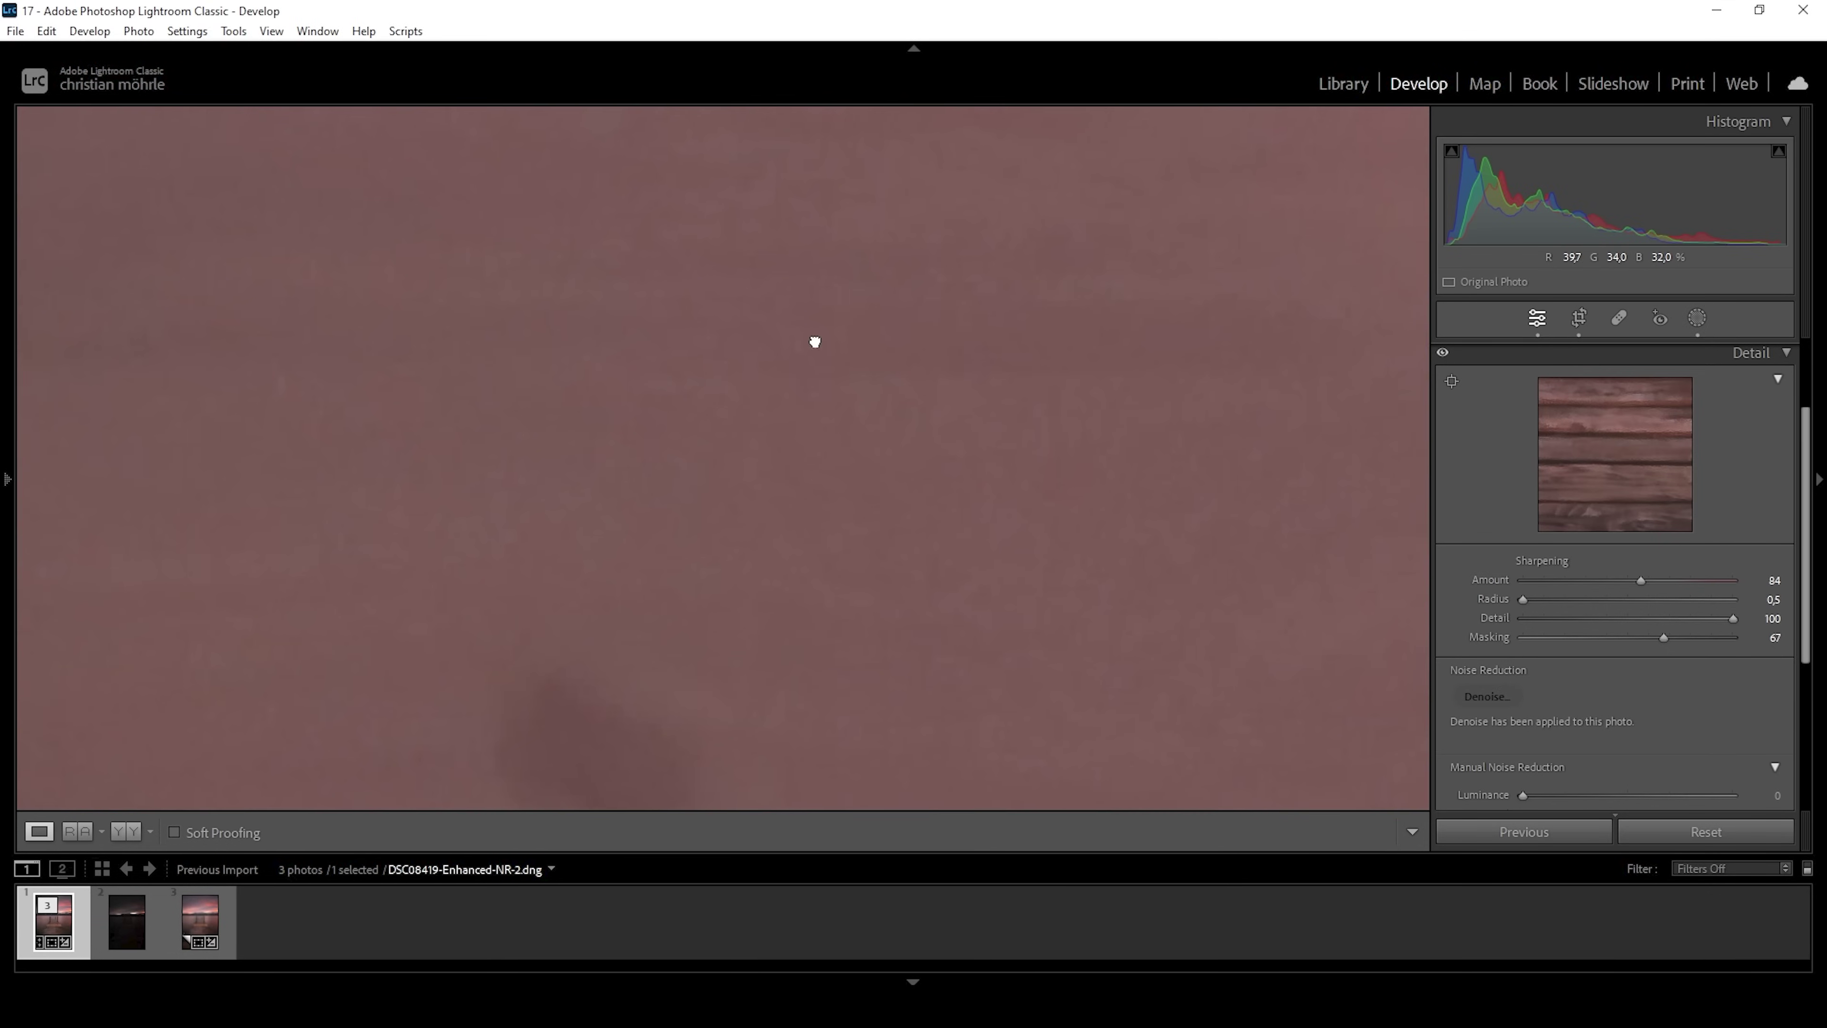
{"action": "left_click_drag", "start_coordinate": [816, 342], "coordinate": [762, 397]}
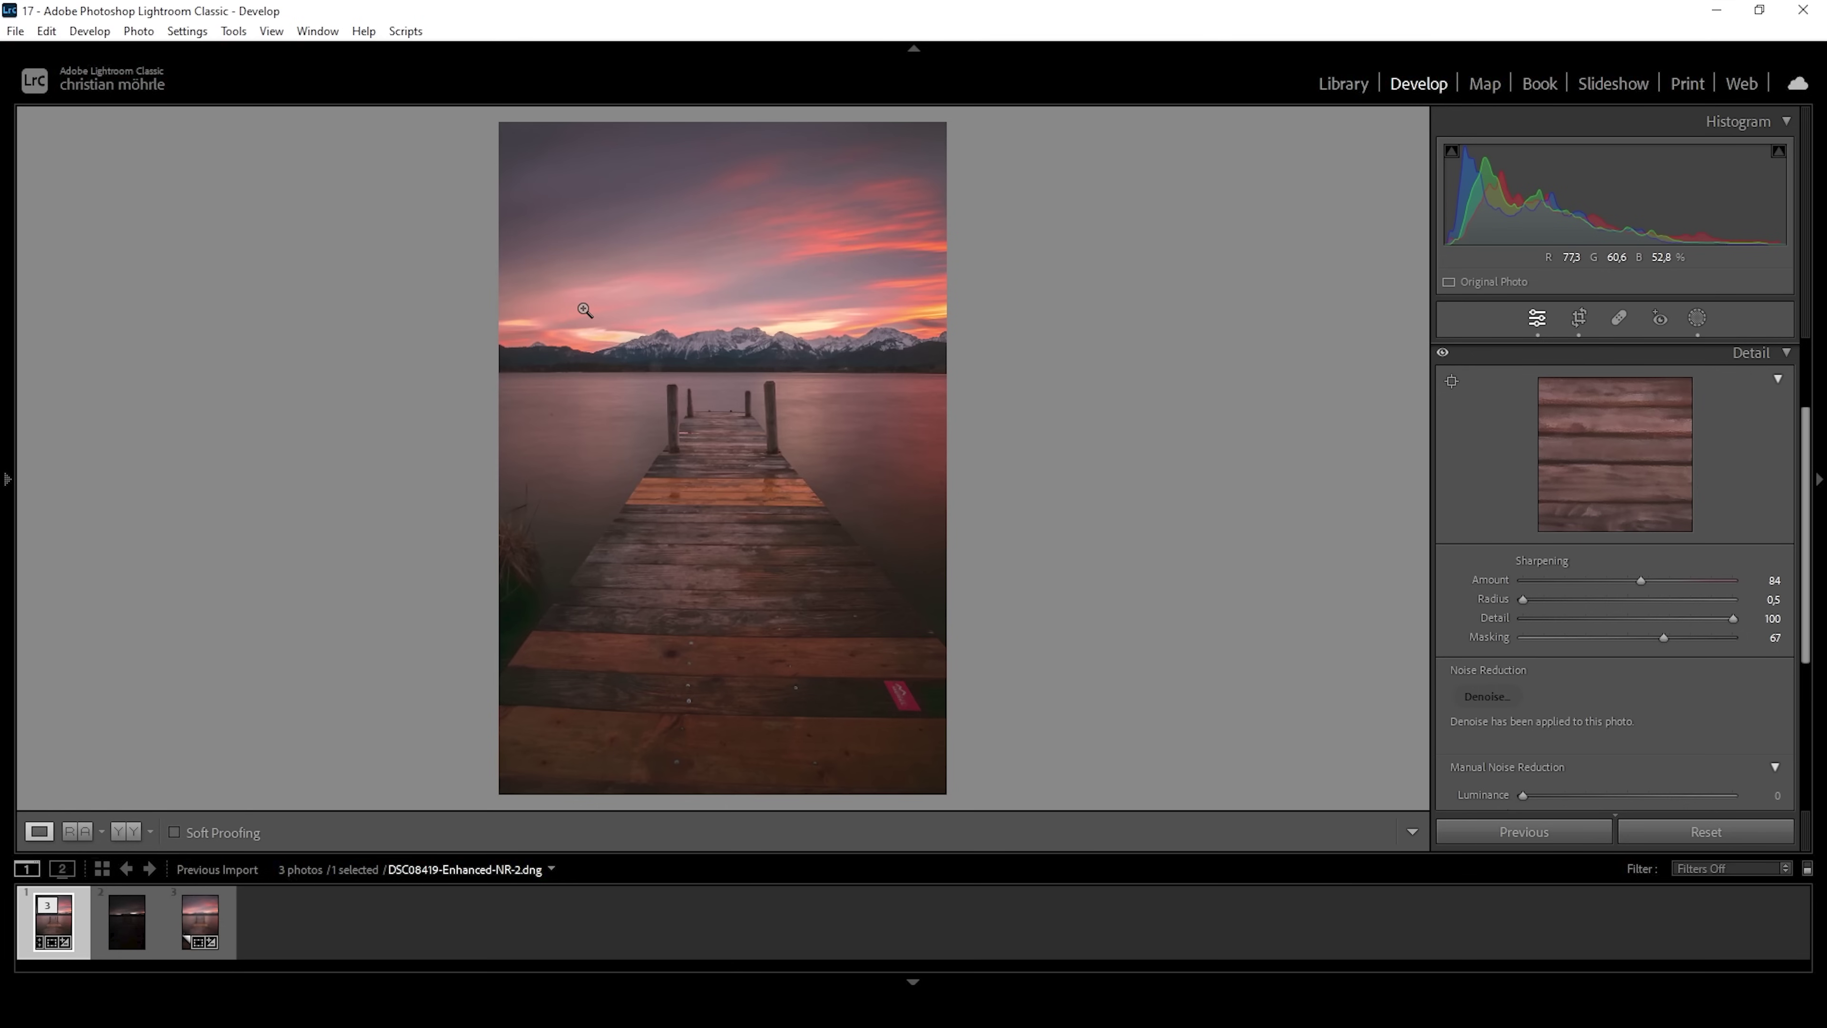
{"action": "right_click", "coordinate": [48, 934]}
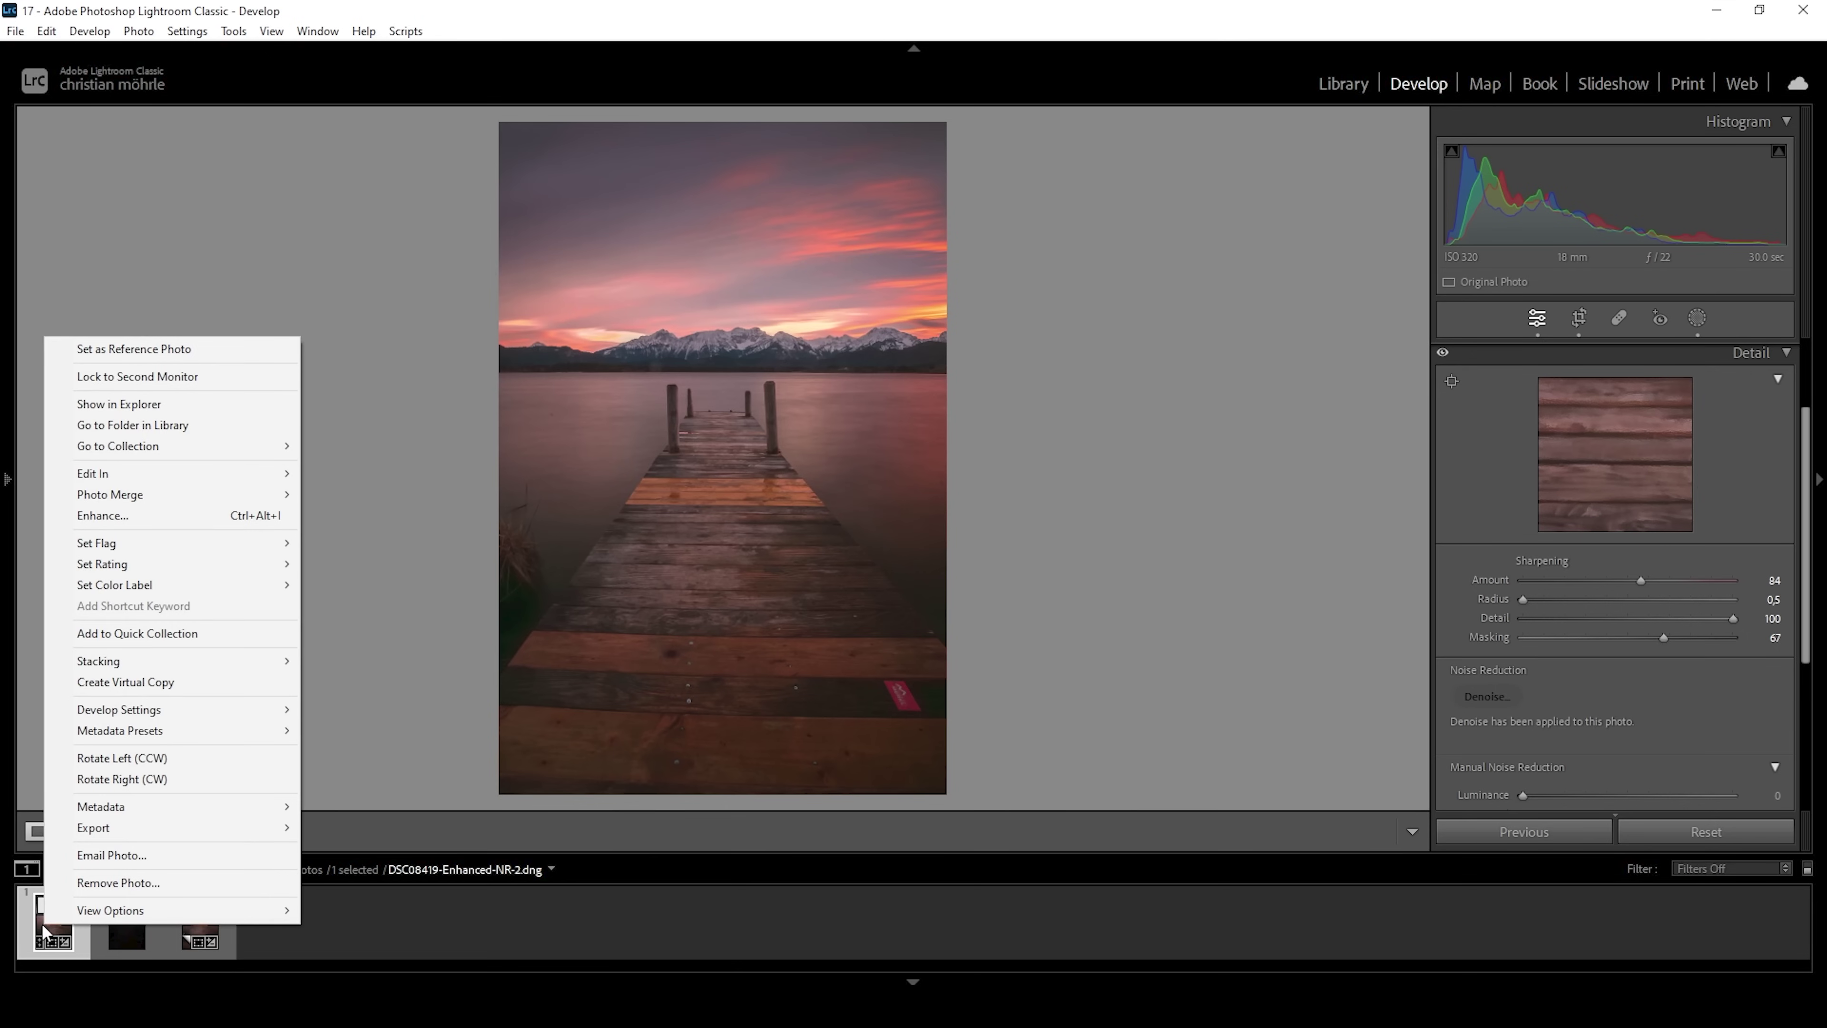
Open the enhanced photo in Photoshop 2024 and duplicate the background into Layer 1.
{"action": "mouse_move", "coordinate": [220, 475]}
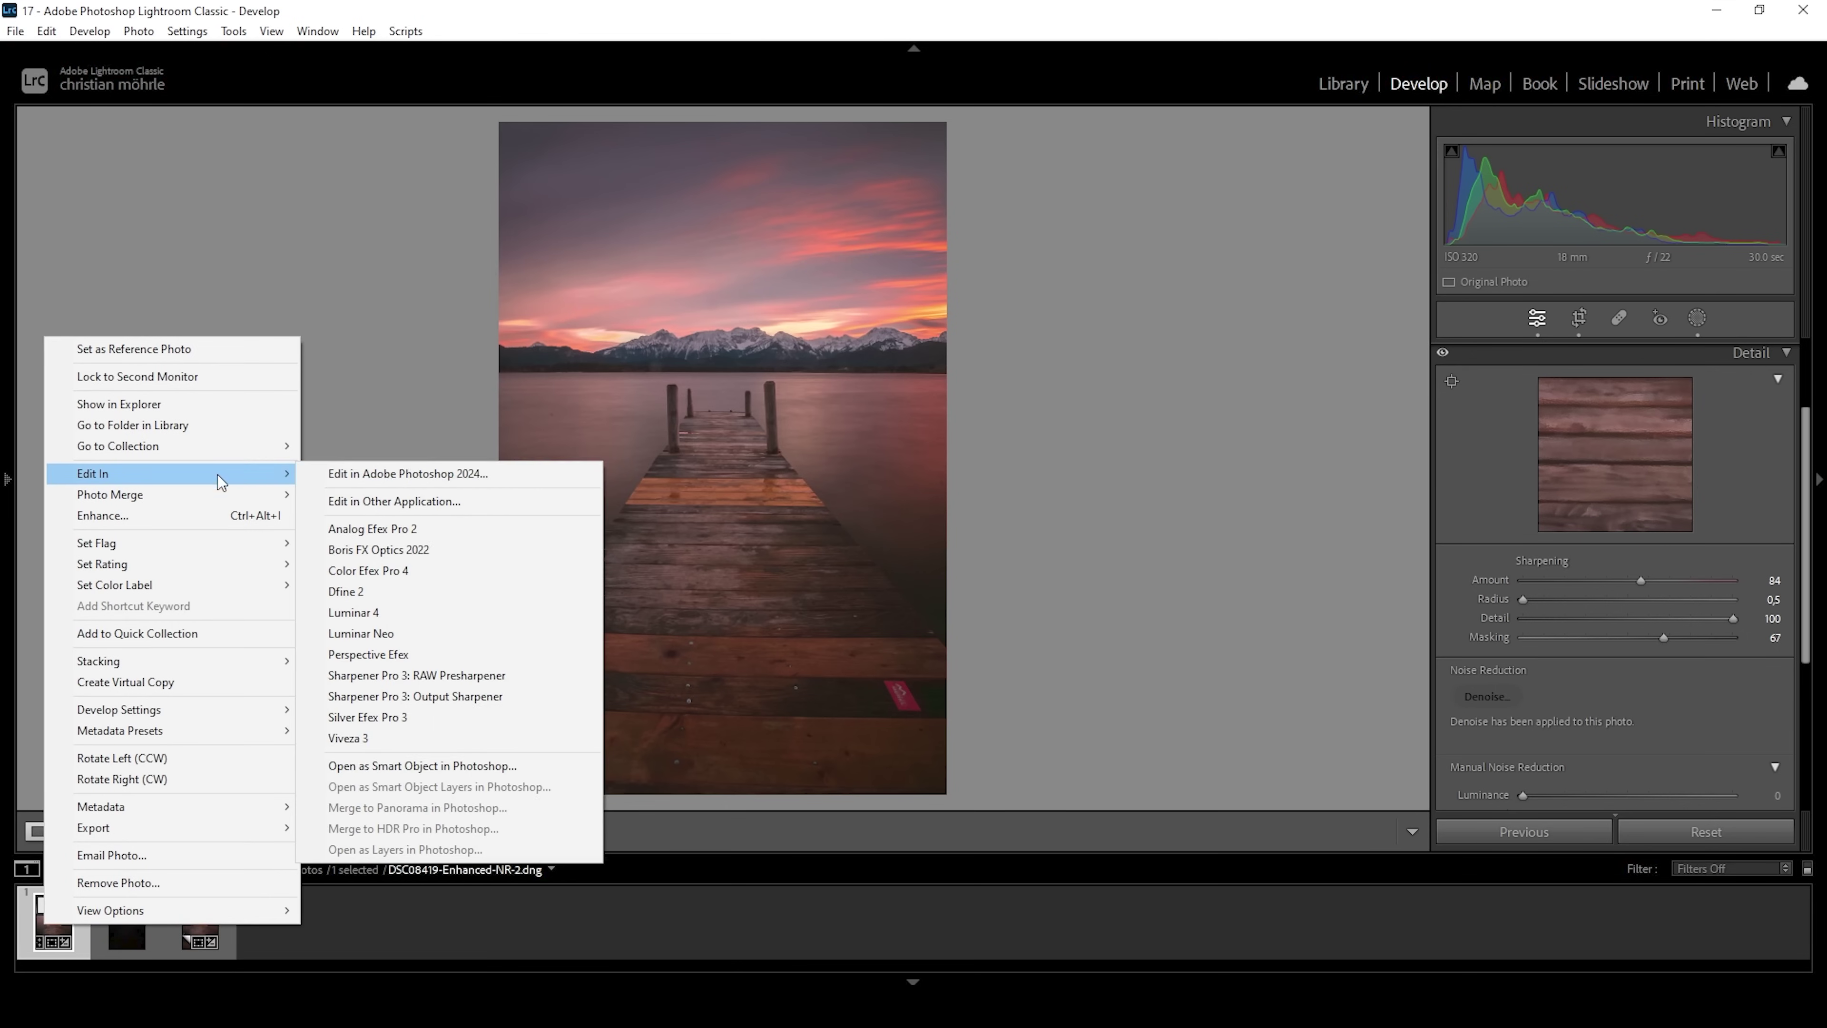
{"action": "left_click", "coordinate": [430, 475]}
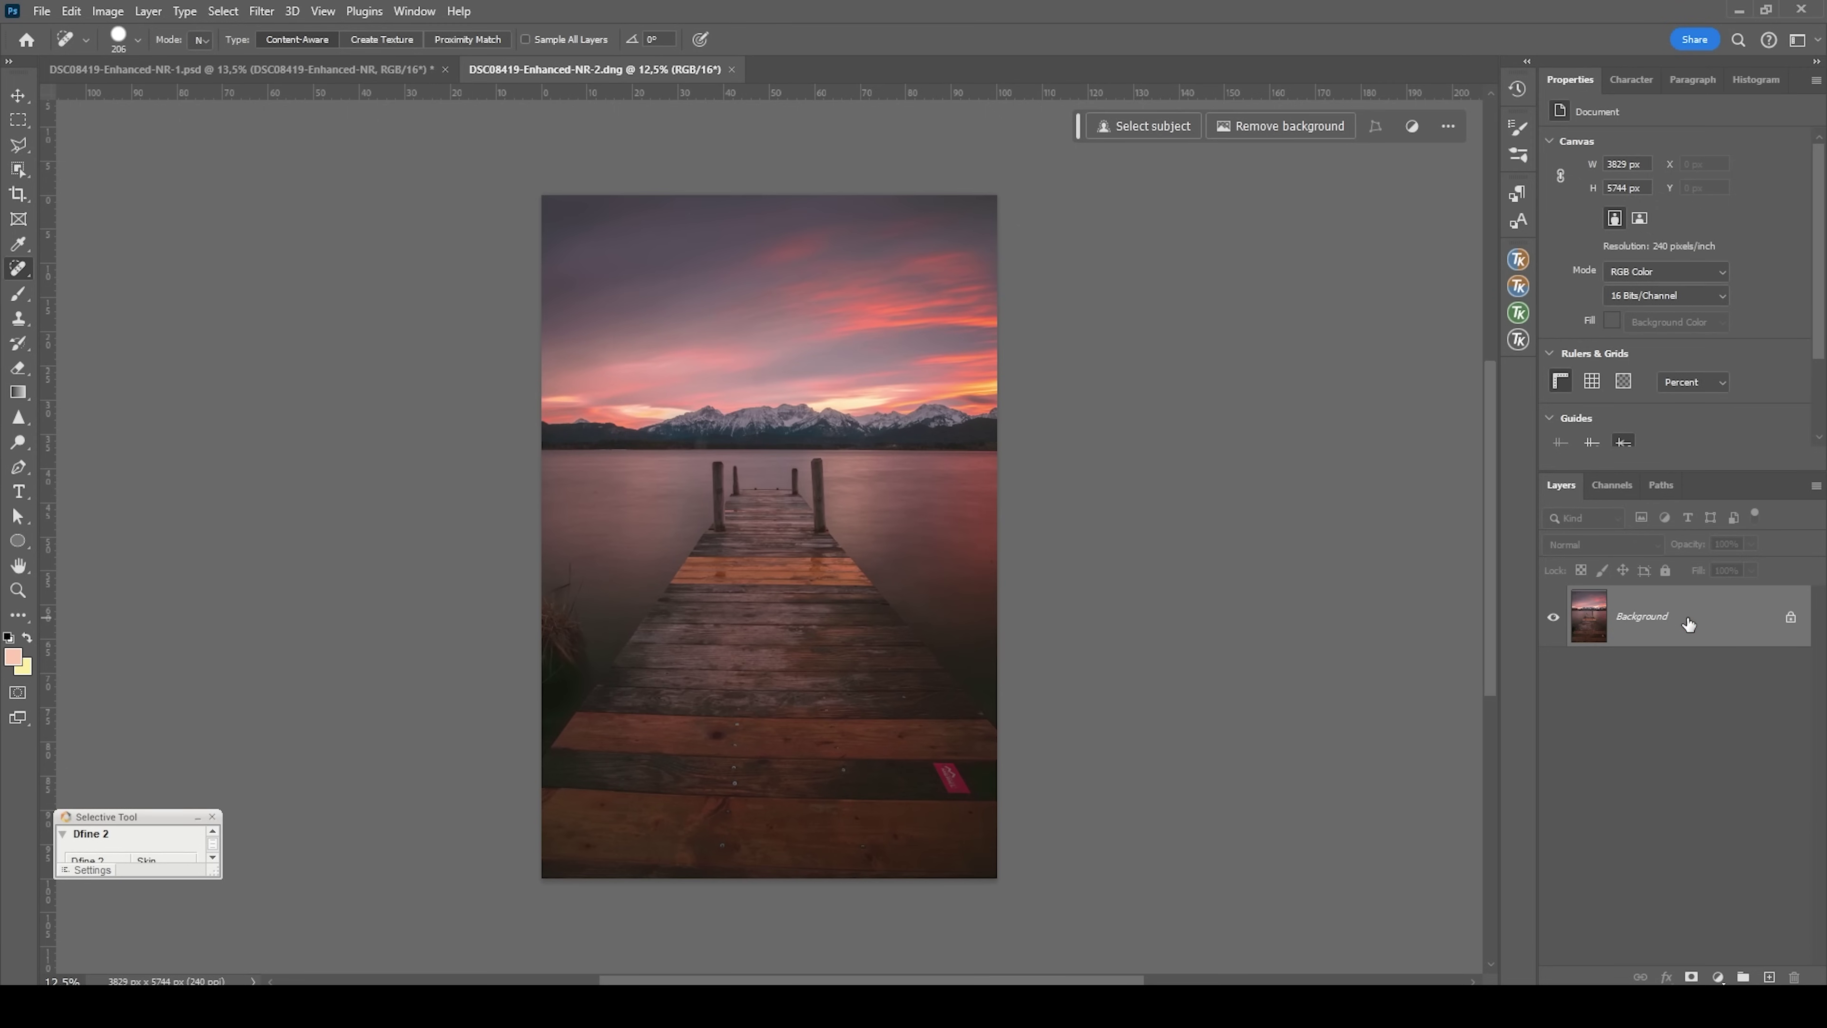
{"action": "key", "text": "ctrl+j"}
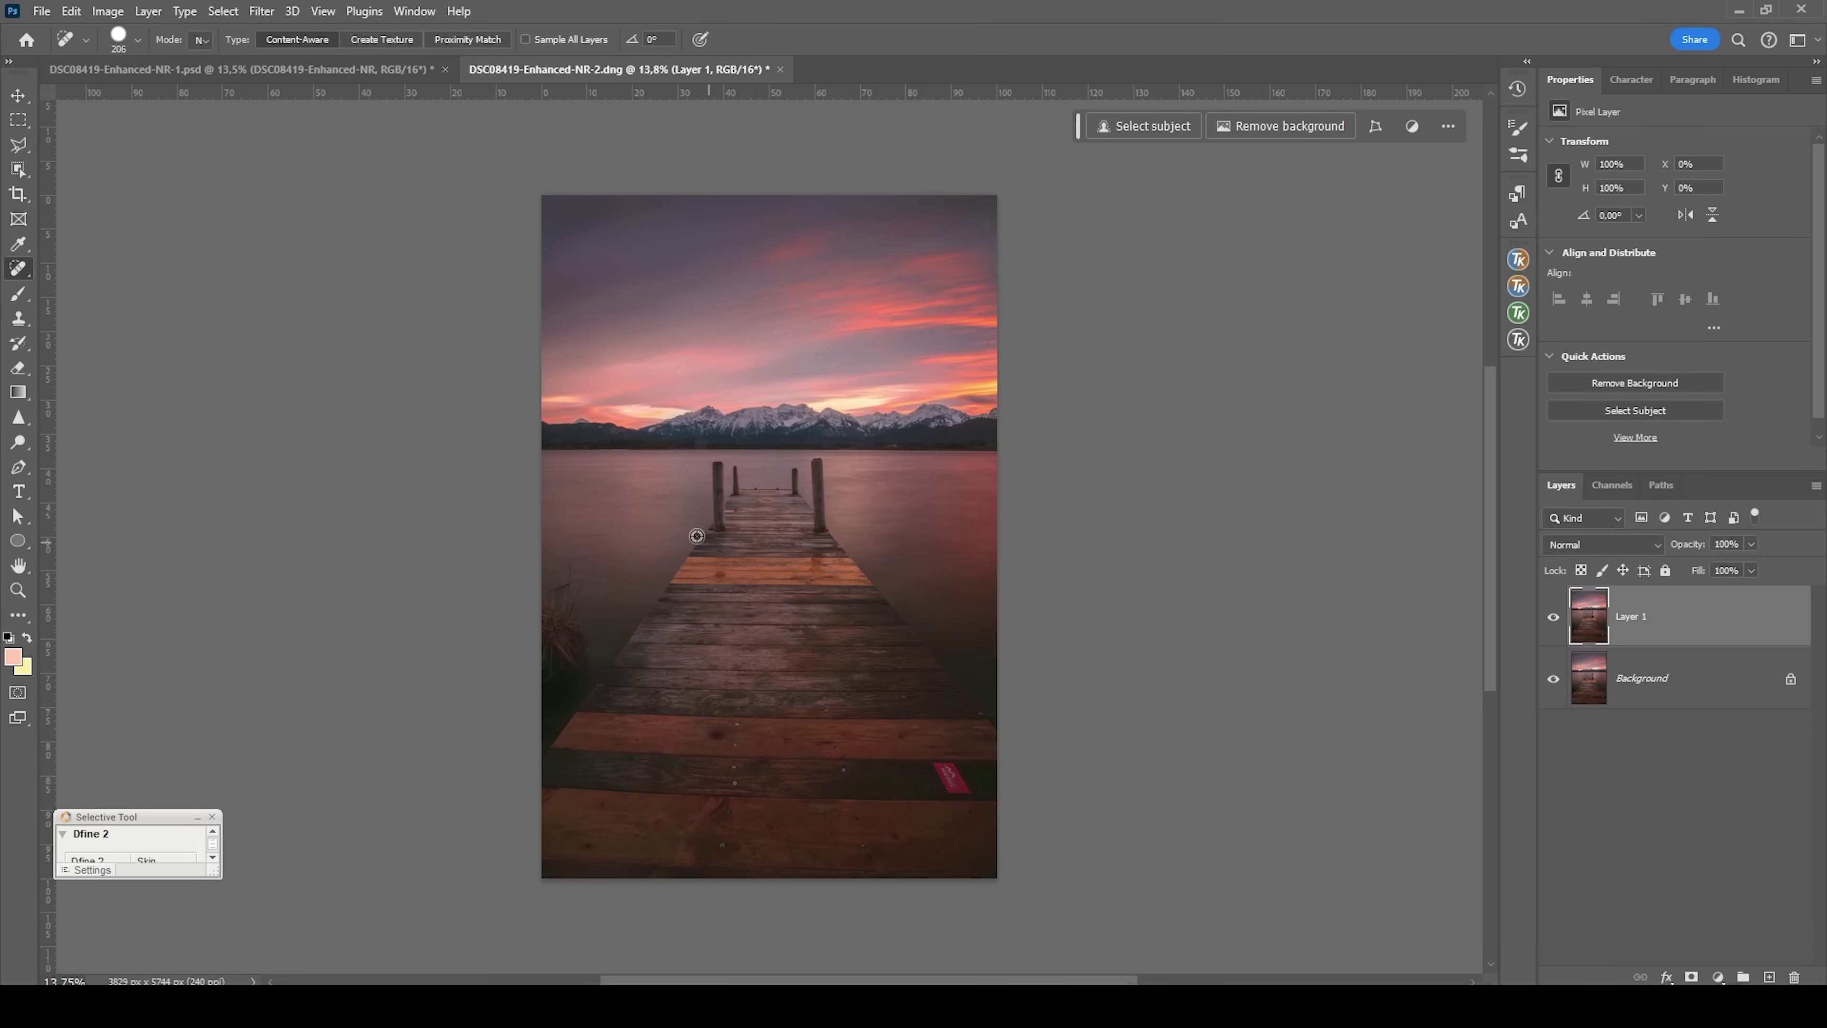
Heal the dark spot on the pier with an 80-size Spot Healing Brush.
{"action": "scroll", "coordinate": [687, 497], "scroll_direction": "up", "scroll_amount": 5}
{"action": "left_click_drag", "start_coordinate": [347, 518], "coordinate": [318, 506]}
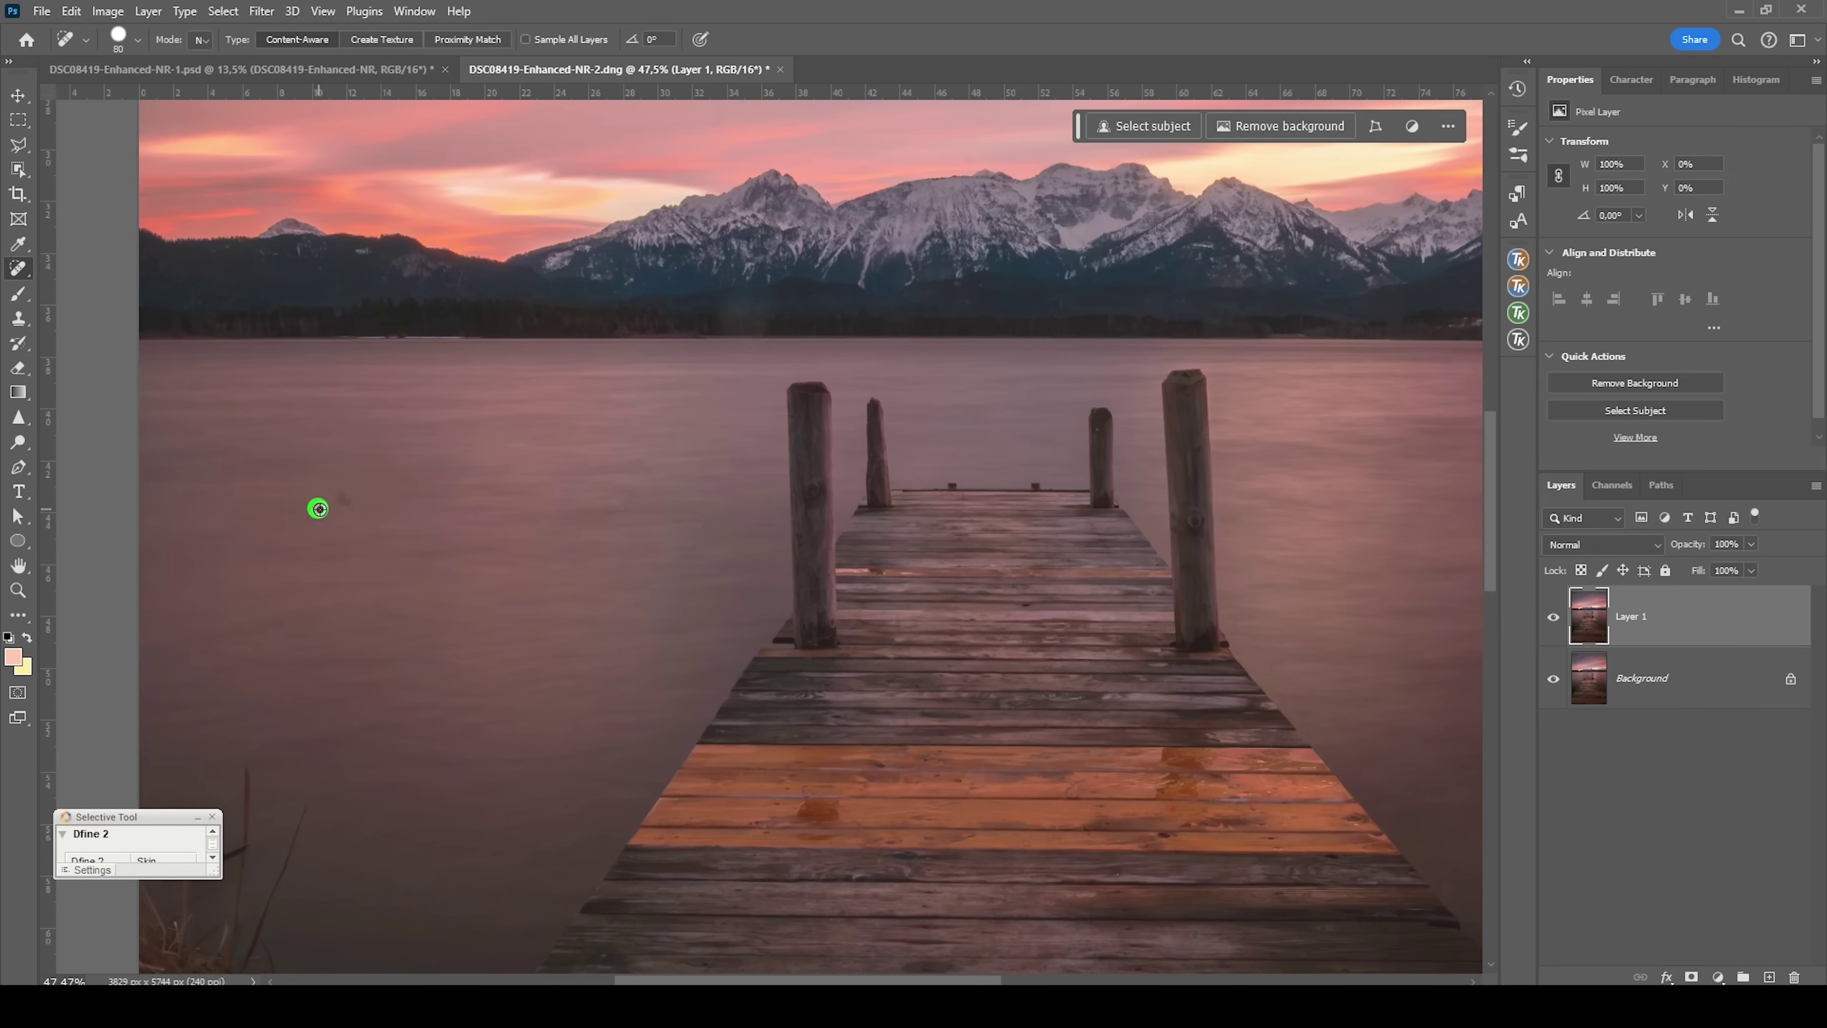
{"action": "left_click", "coordinate": [343, 498]}
{"action": "scroll", "coordinate": [740, 537], "scroll_direction": "up", "scroll_amount": 3}
{"action": "scroll", "coordinate": [714, 448], "scroll_direction": "up", "scroll_amount": 3}
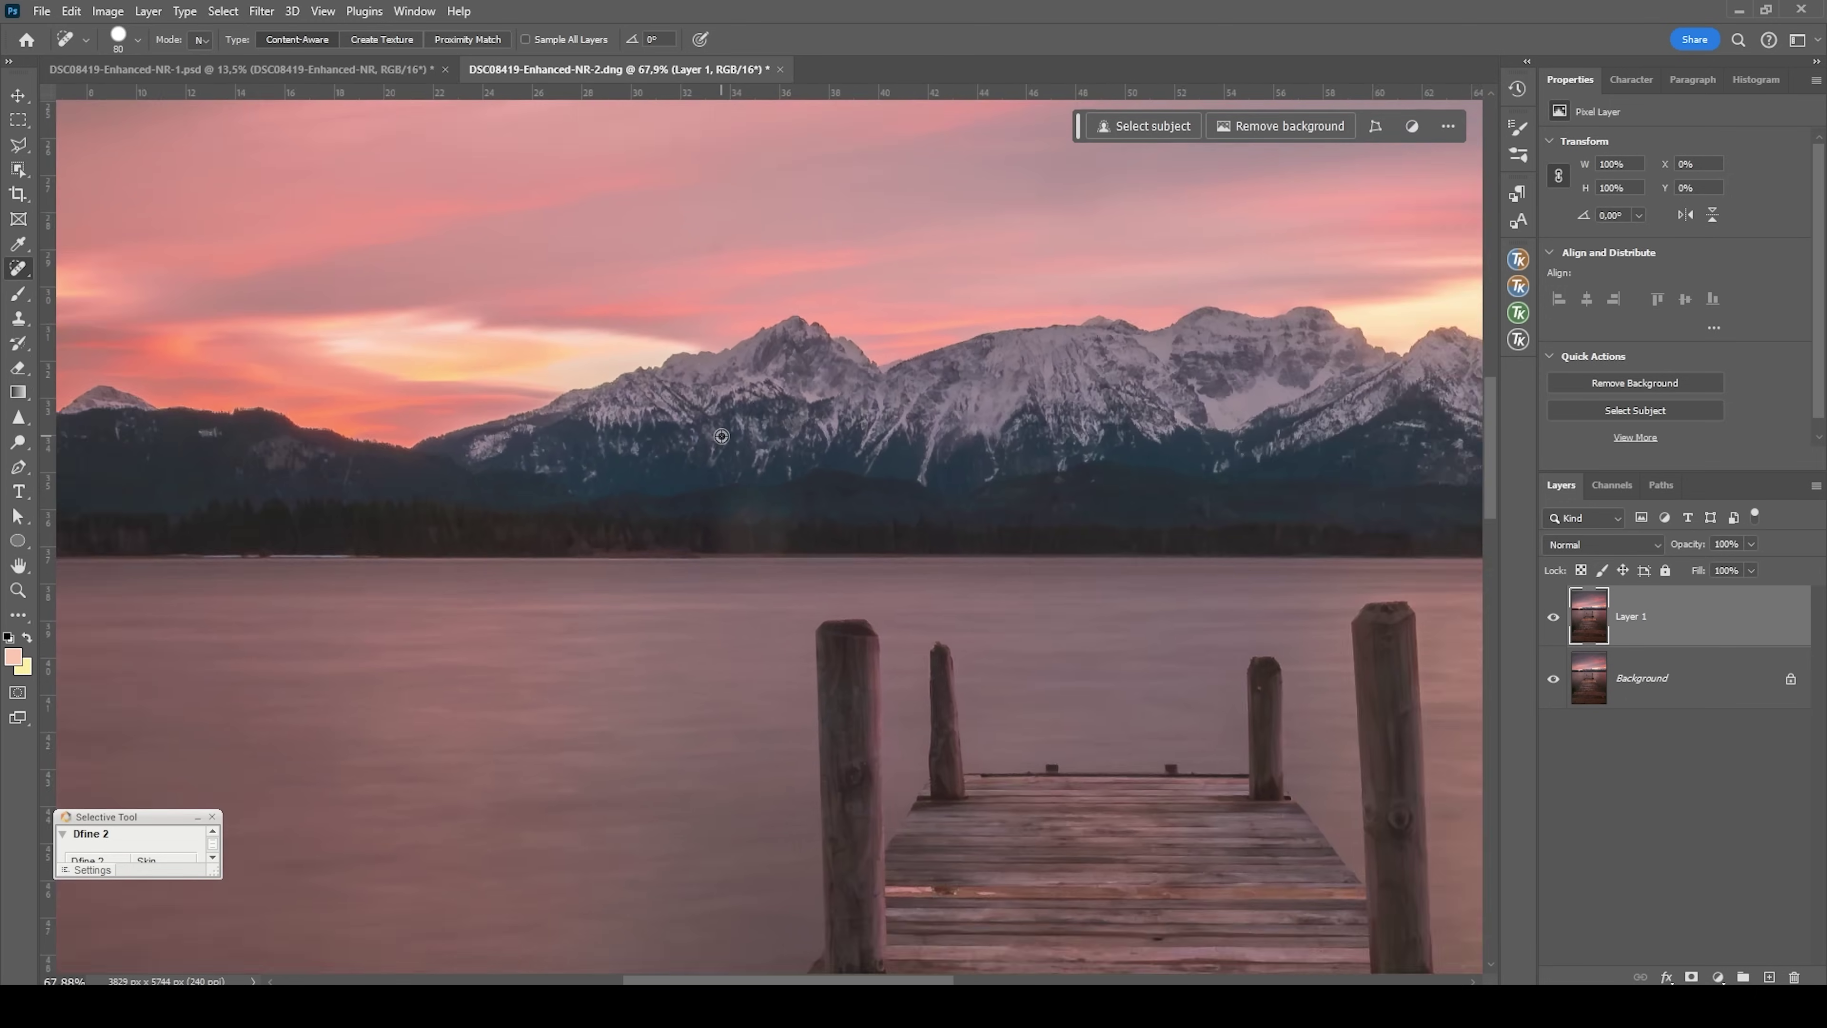
{"action": "scroll", "coordinate": [820, 591], "scroll_direction": "down", "scroll_amount": 3}
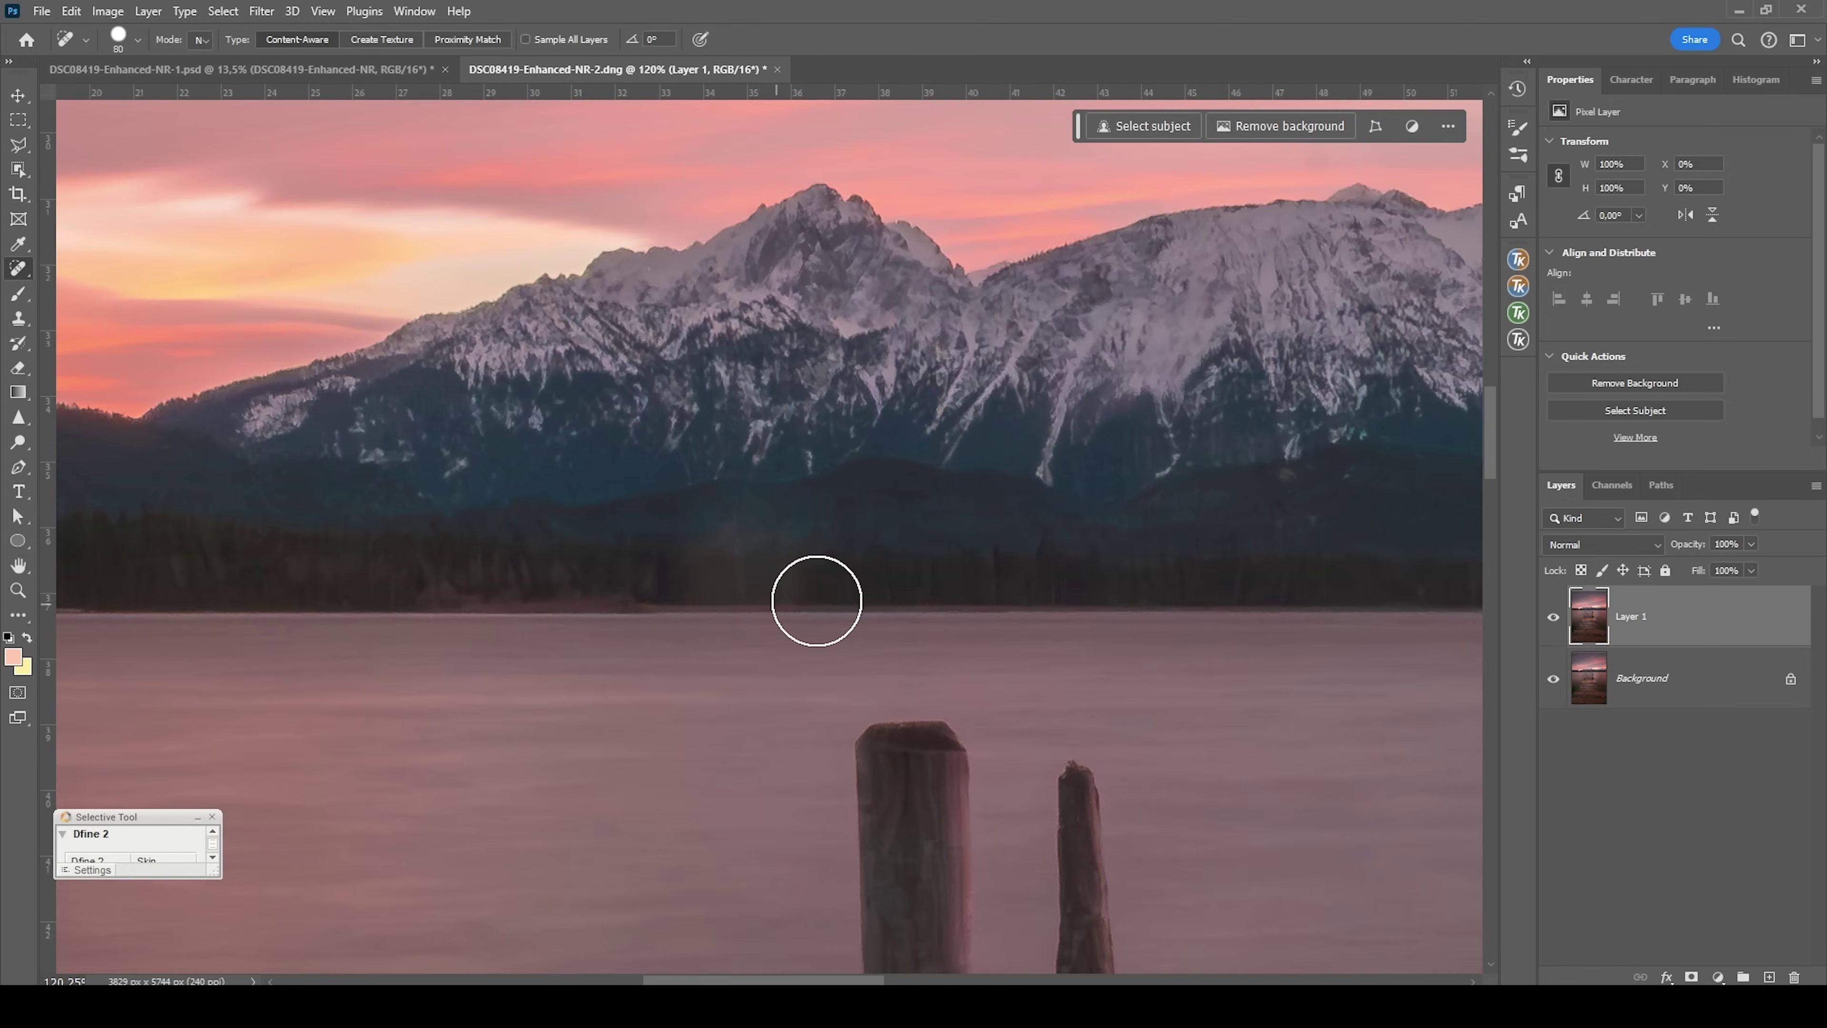
{"action": "scroll", "coordinate": [816, 599], "scroll_direction": "down", "scroll_amount": 3}
{"action": "scroll", "coordinate": [918, 612], "scroll_direction": "up", "scroll_amount": 2}
{"action": "scroll", "coordinate": [869, 351], "scroll_direction": "down", "scroll_amount": 15}
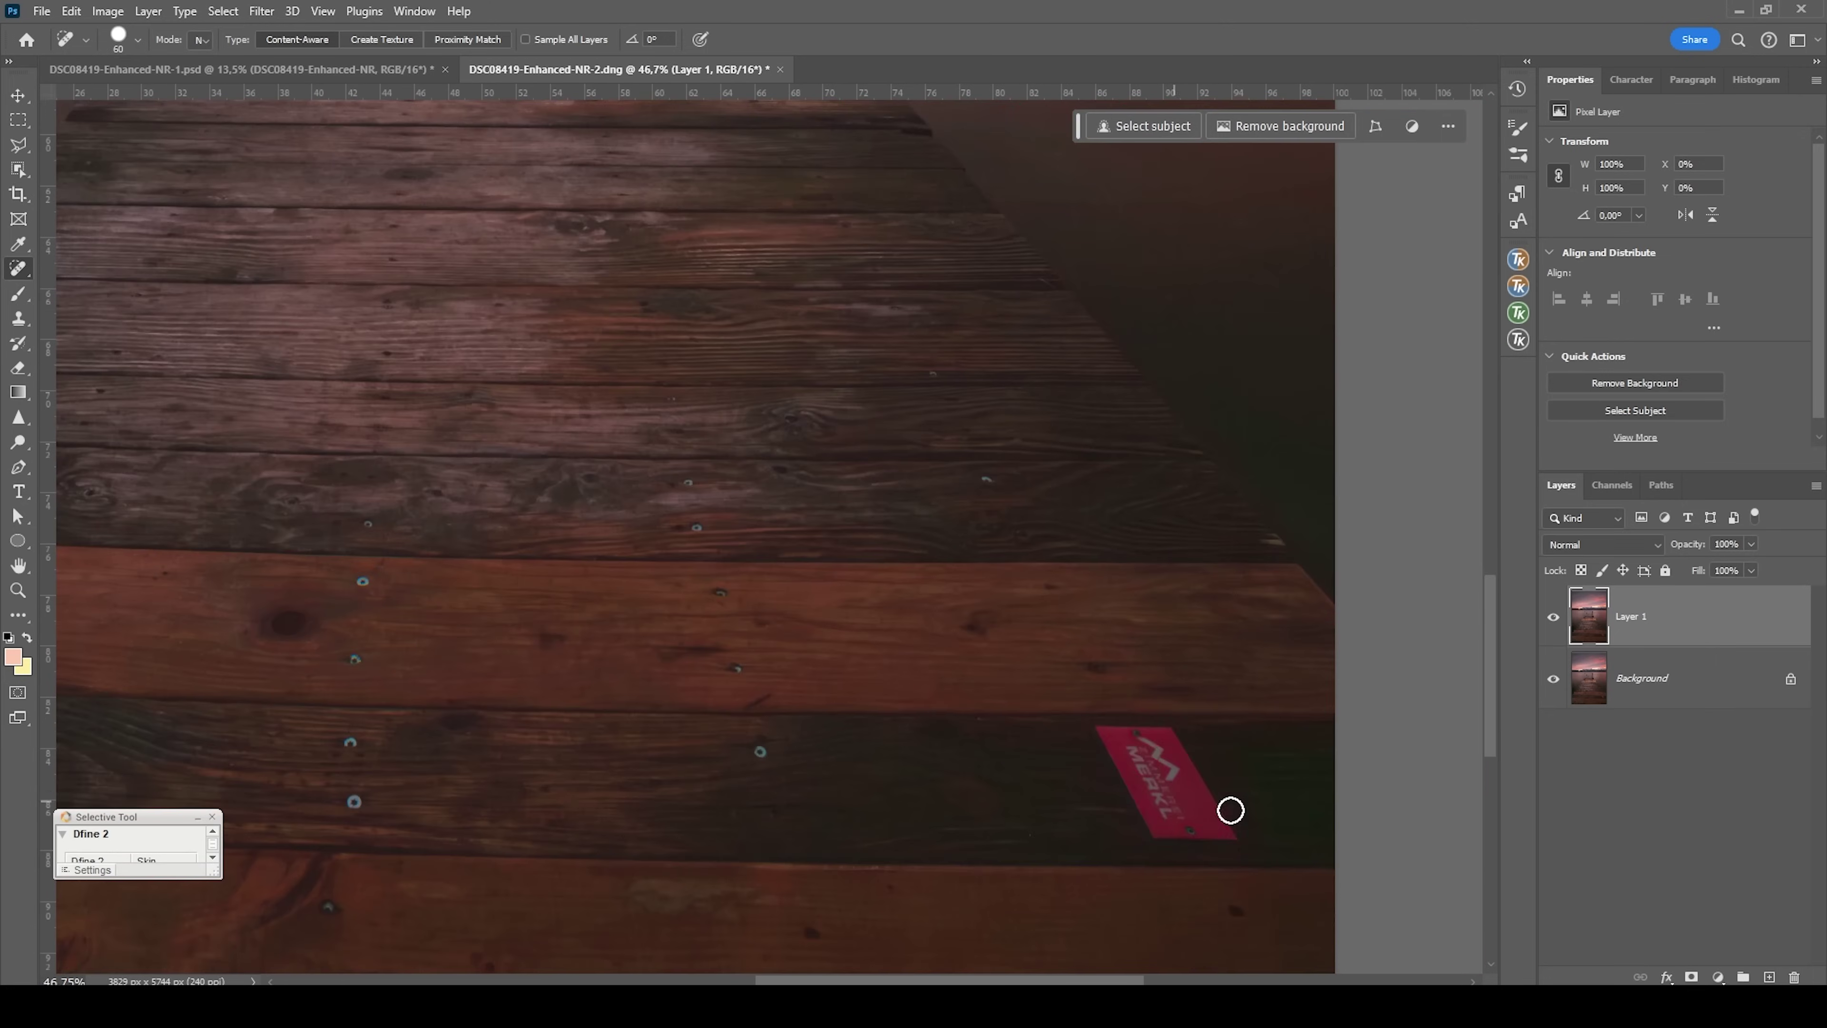
Remove the pink sticker on the planks and the grass tuft beside the pier.
{"action": "left_click_drag", "start_coordinate": [1230, 810], "coordinate": [1137, 751]}
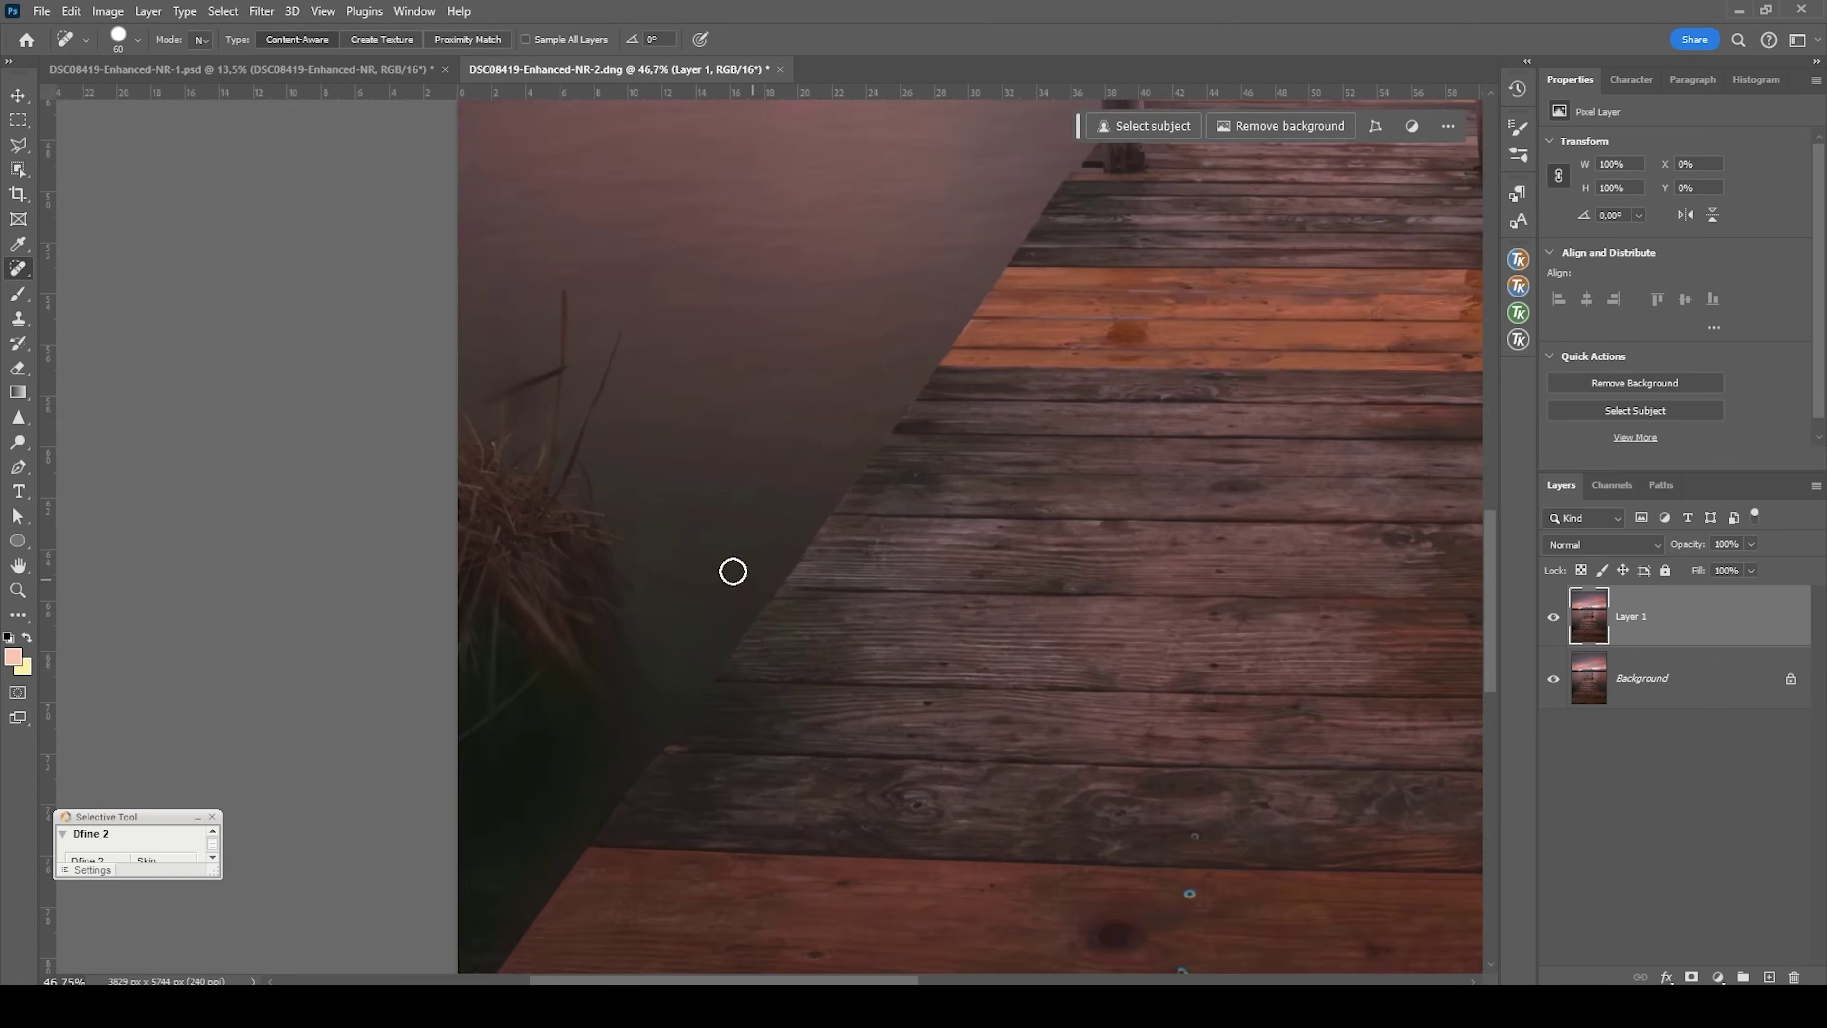
{"action": "left_click_drag", "start_coordinate": [461, 828], "coordinate": [444, 360]}
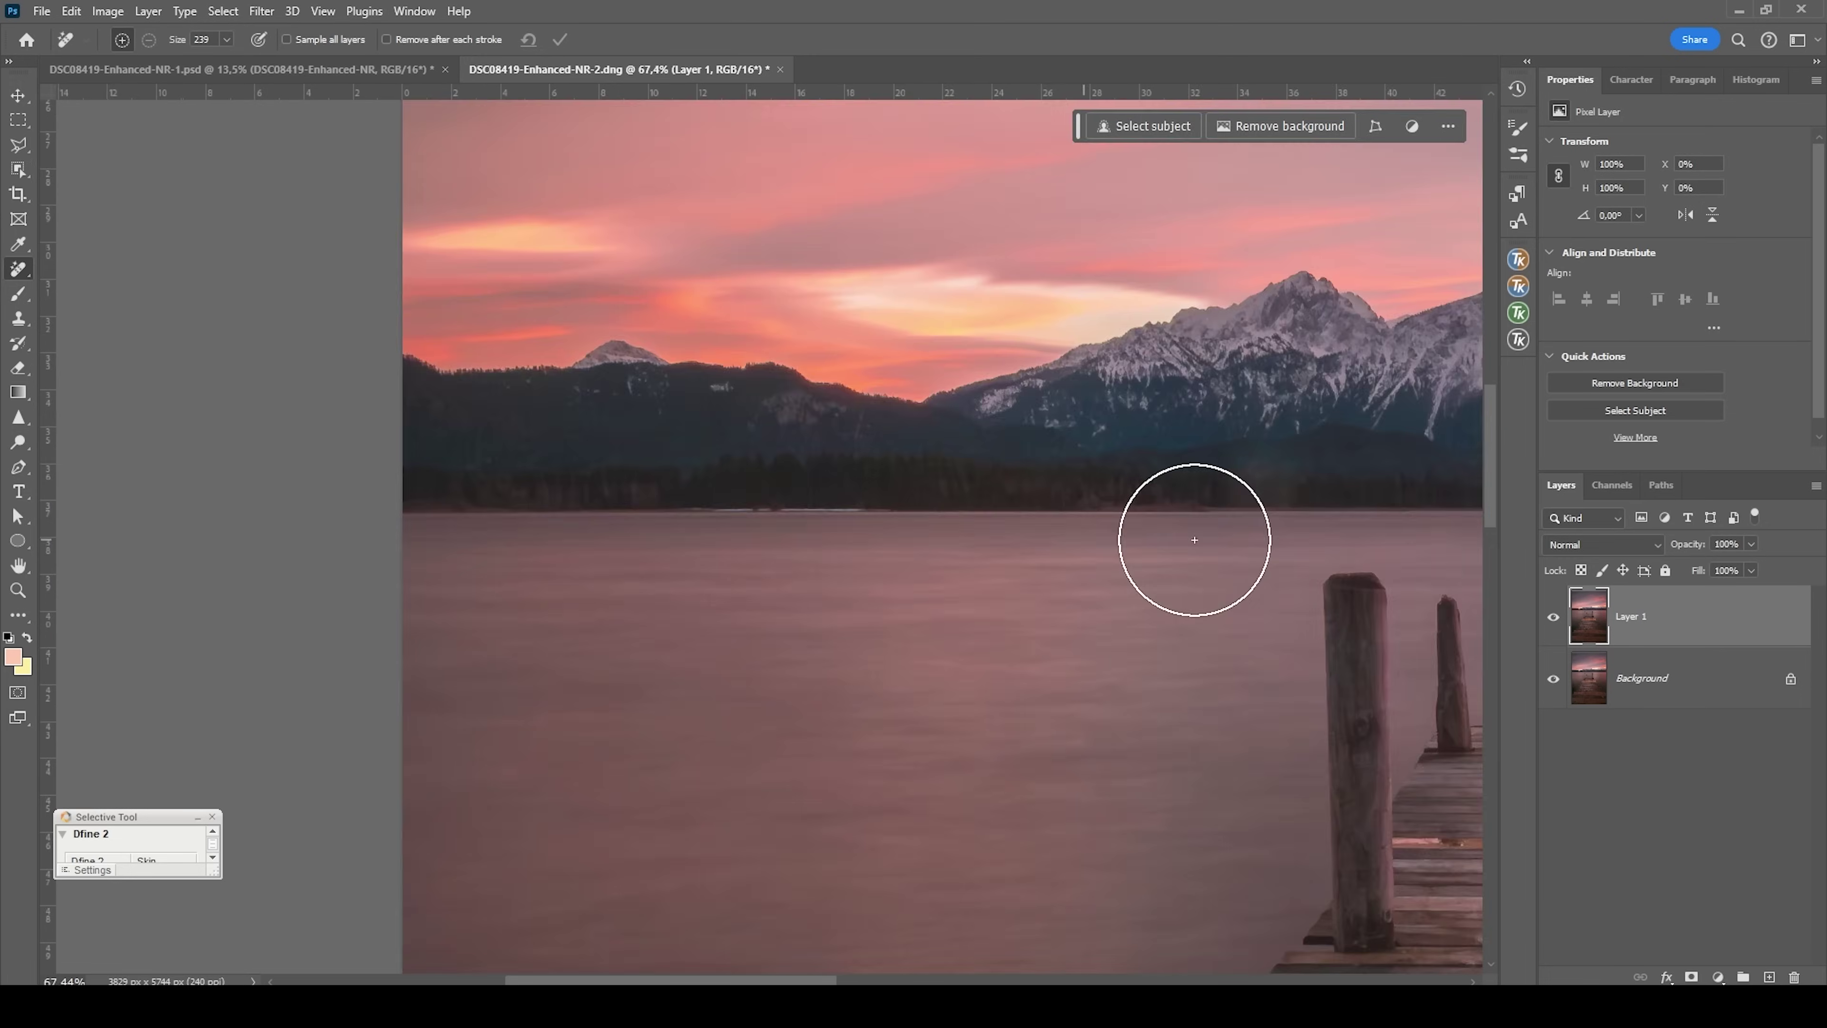
{"action": "scroll", "coordinate": [1155, 571], "scroll_direction": "up", "scroll_amount": 3}
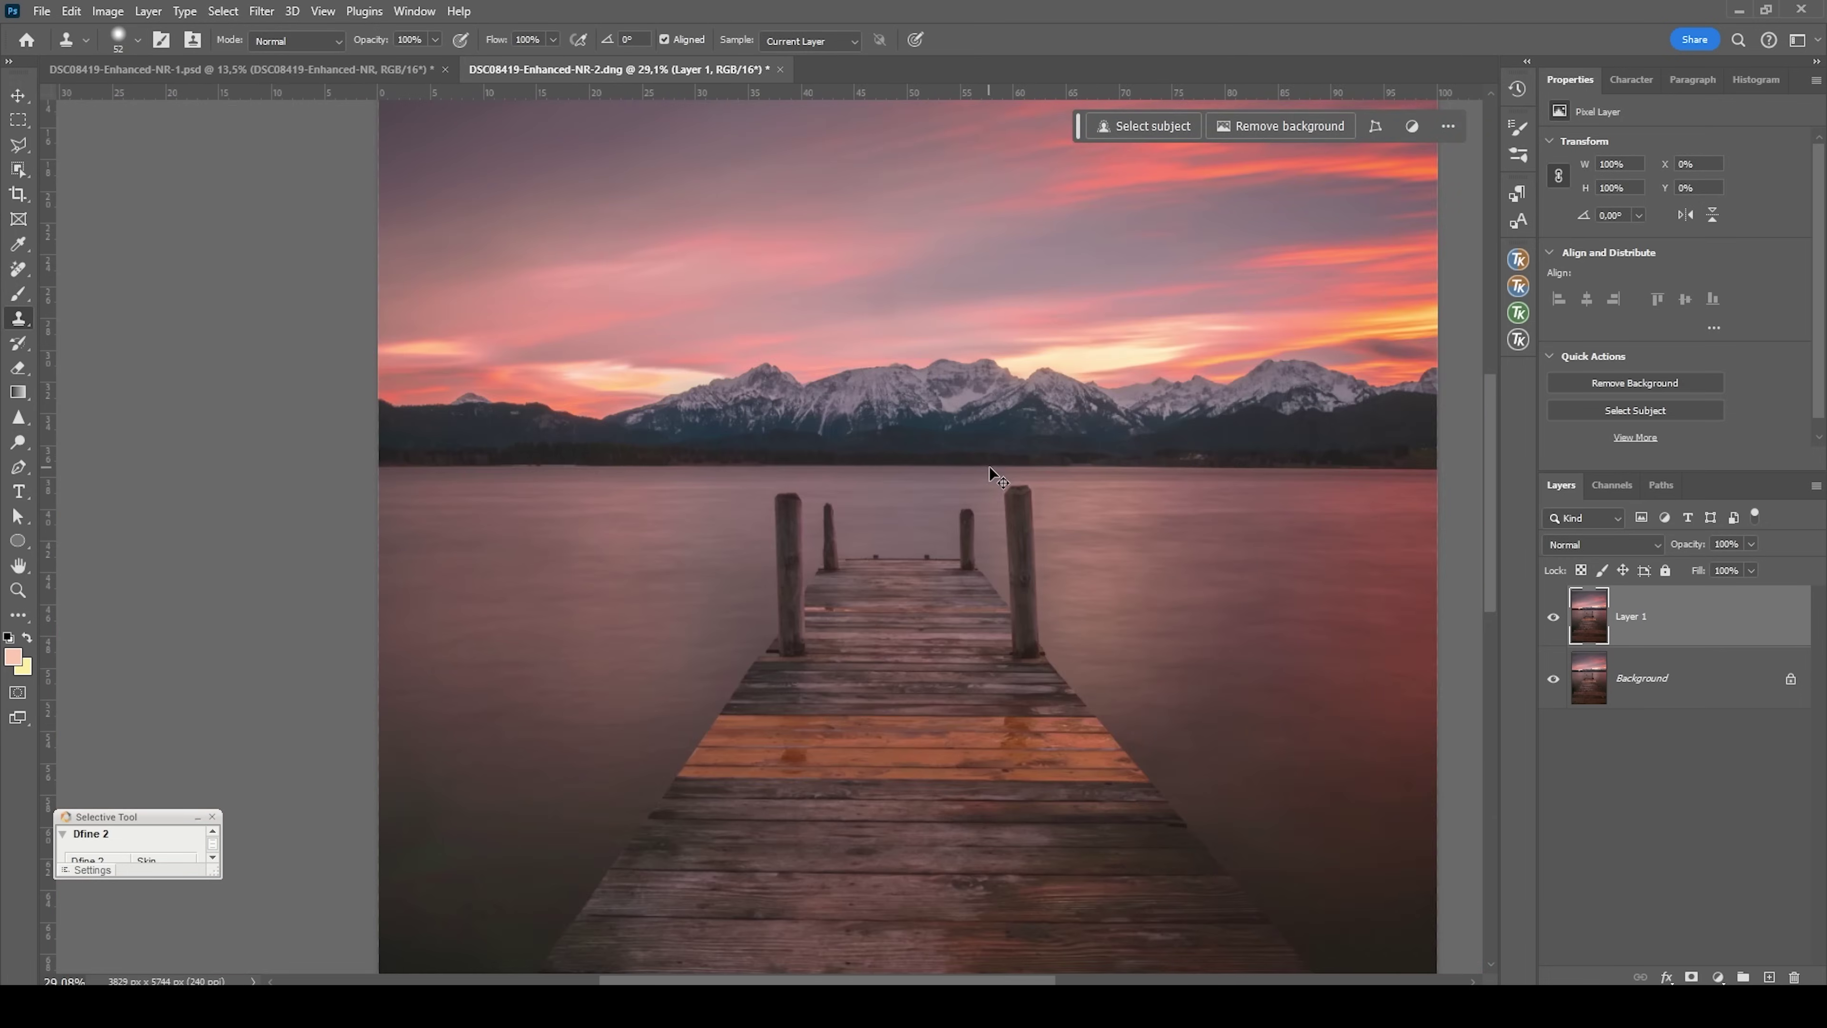
{"action": "scroll", "coordinate": [993, 453], "scroll_direction": "down", "scroll_amount": 5}
{"action": "scroll", "coordinate": [1000, 460], "scroll_direction": "up", "scroll_amount": 2}
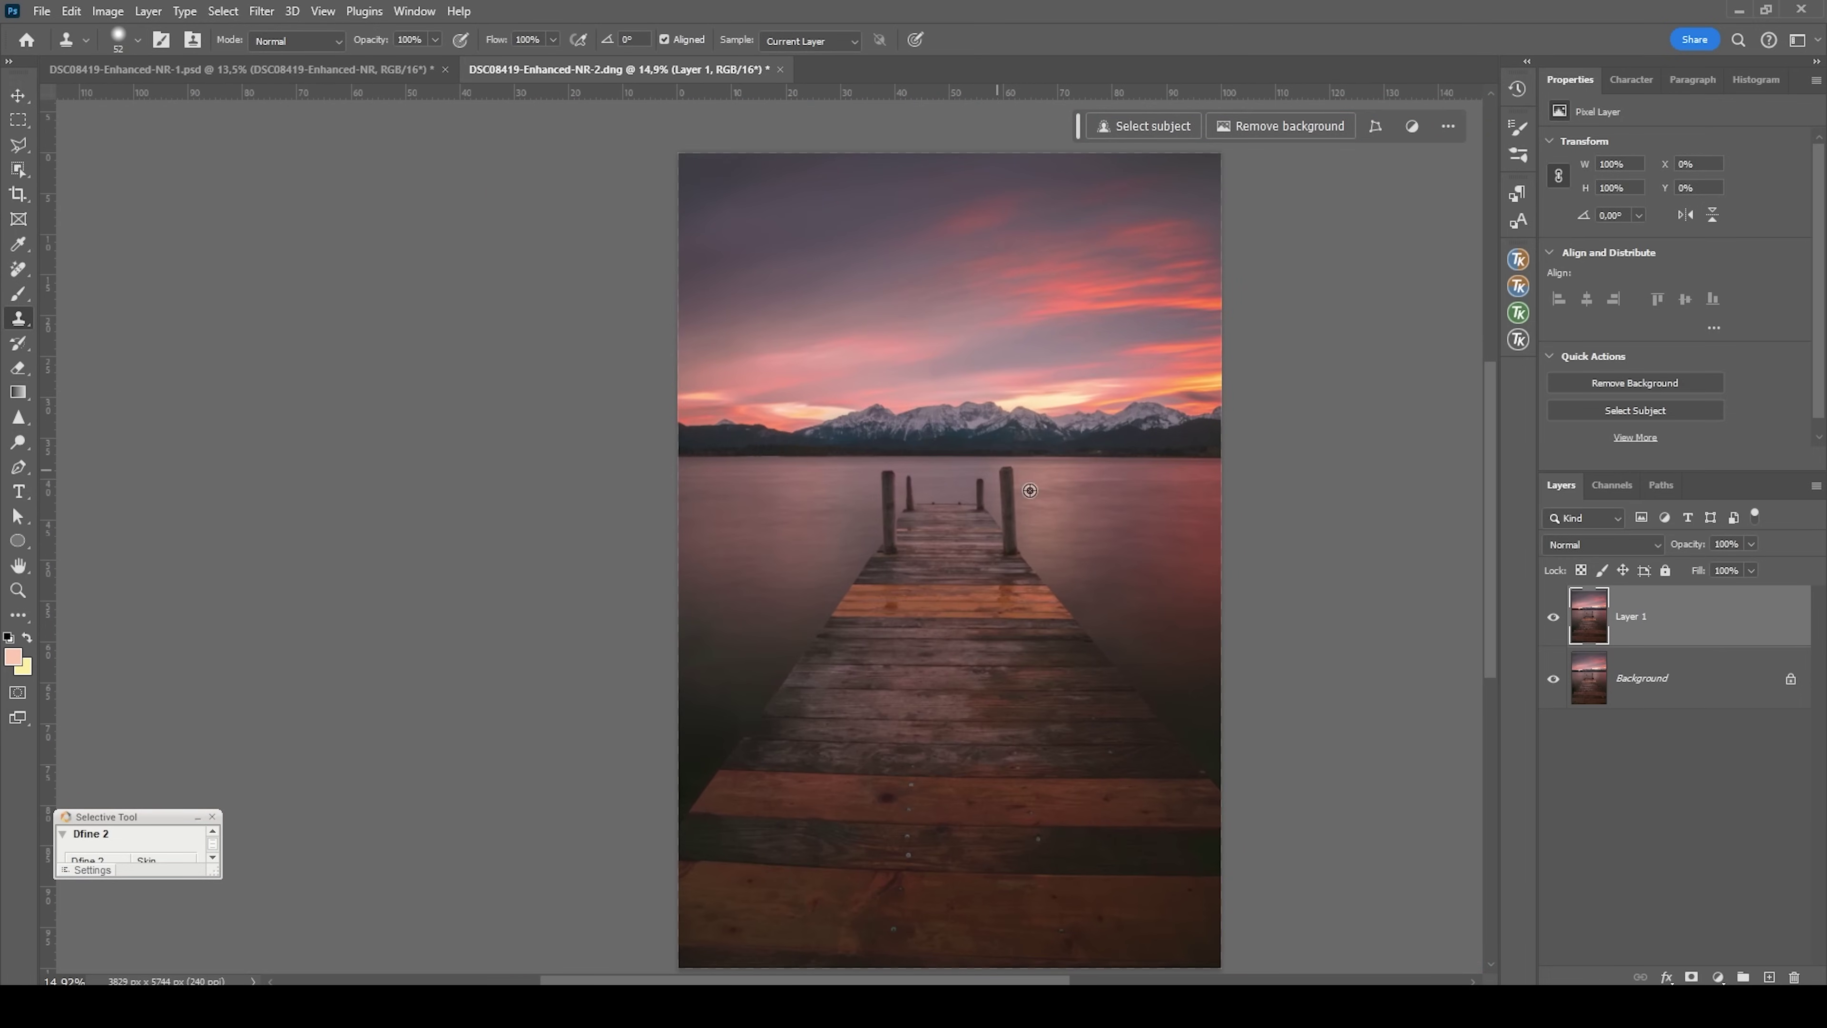